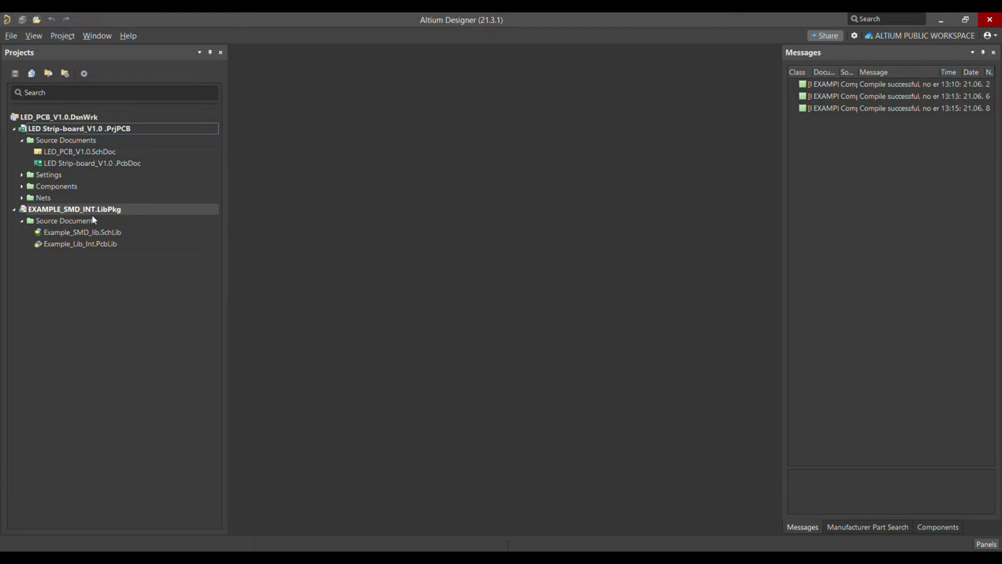
- Open Example_SMD_lib.SchLib and add a new component named Test_Point
left_click(103, 234)
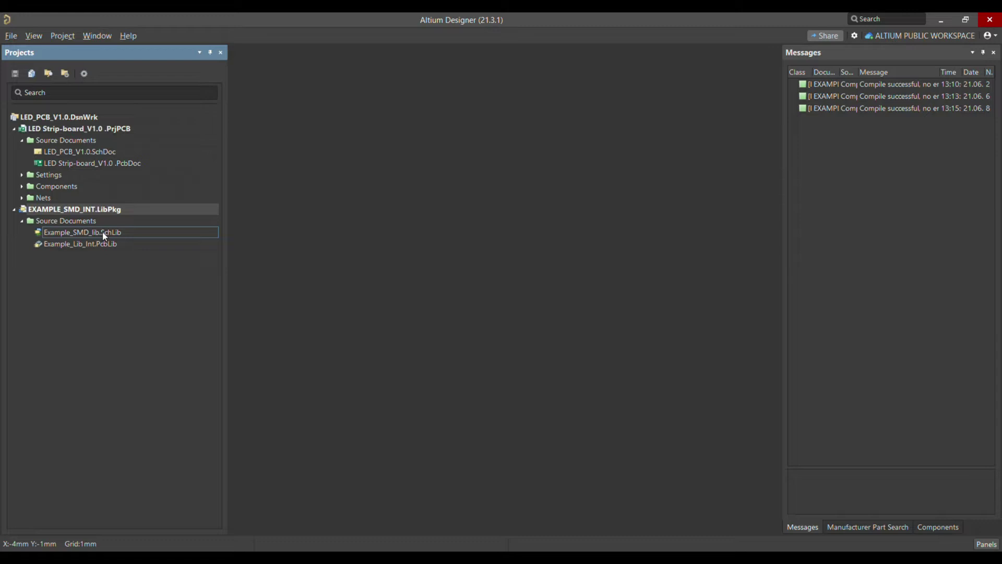
double_click(102, 232)
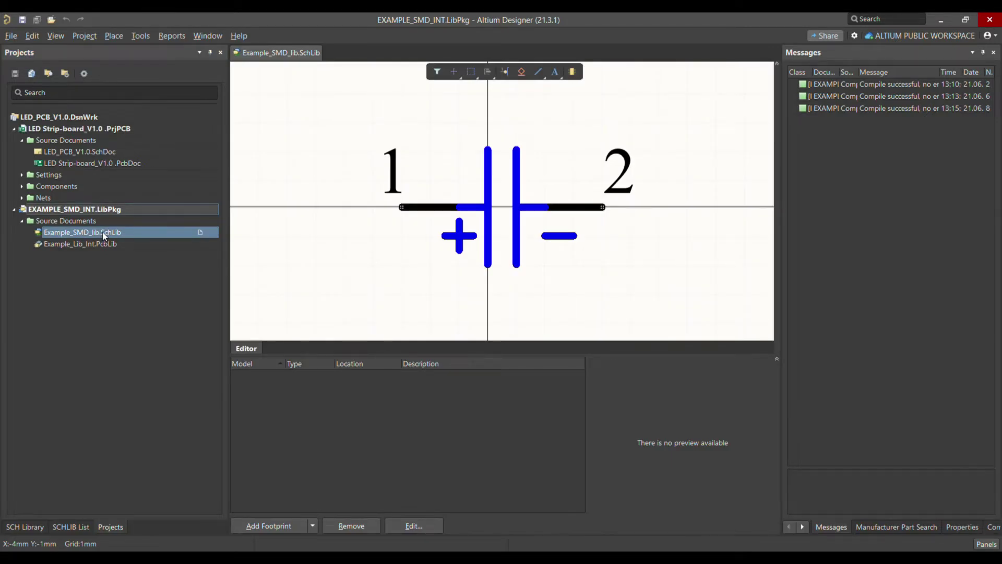
left_click(23, 527)
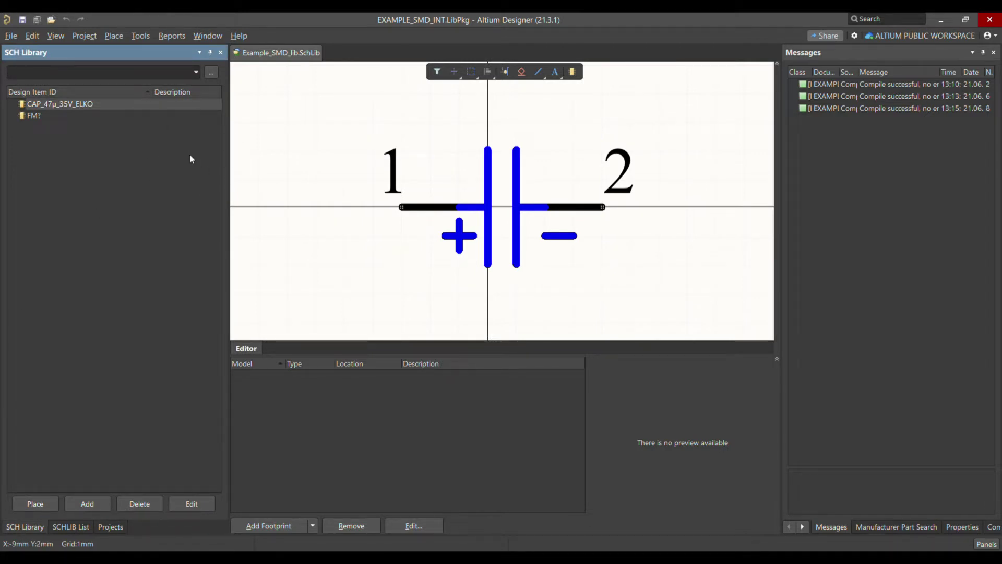
left_click(87, 503)
type("Test_Point")
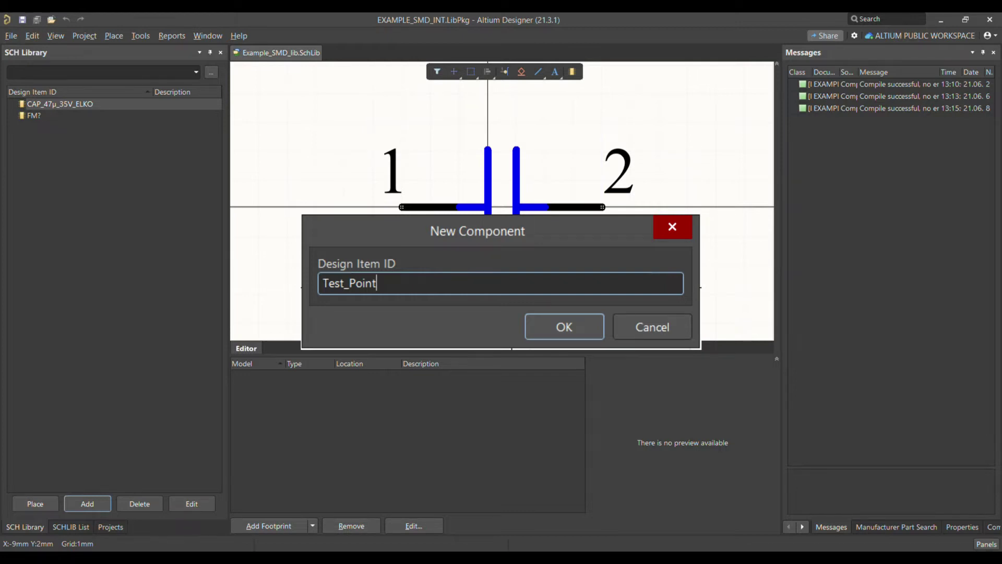
key("Return")
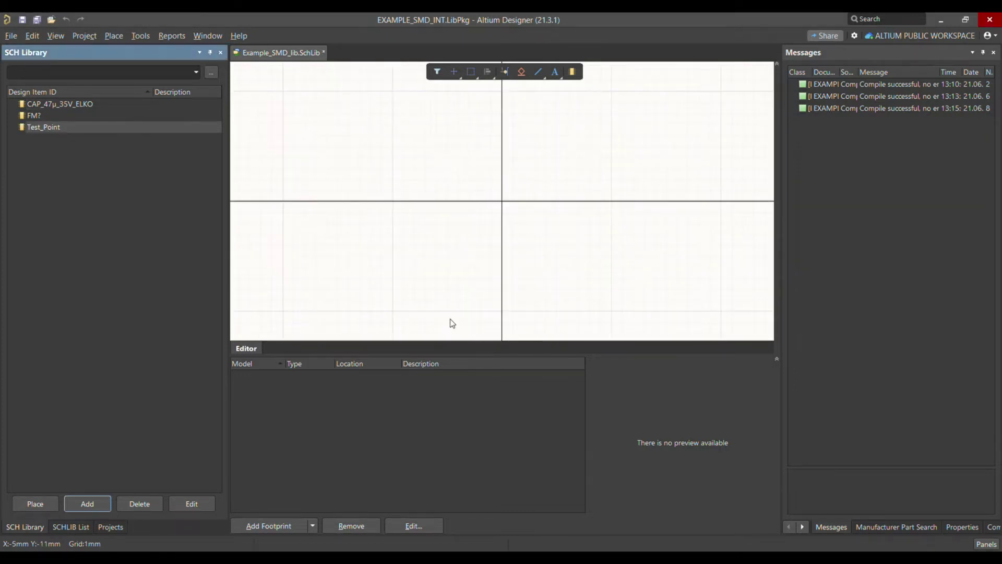
- Set the Test_Point designator to TP? and its comment to =Value
double_click(51, 130)
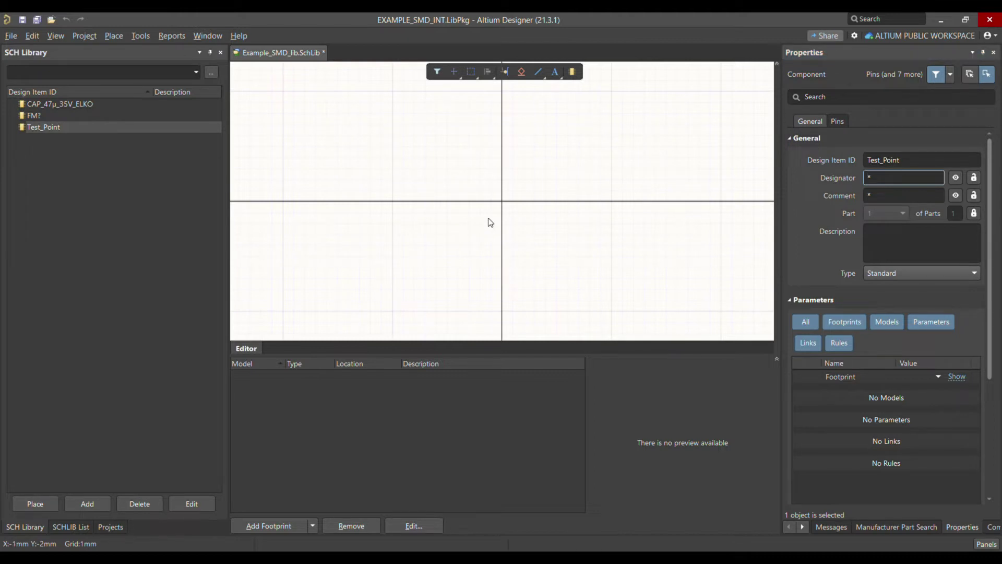
left_click(906, 183)
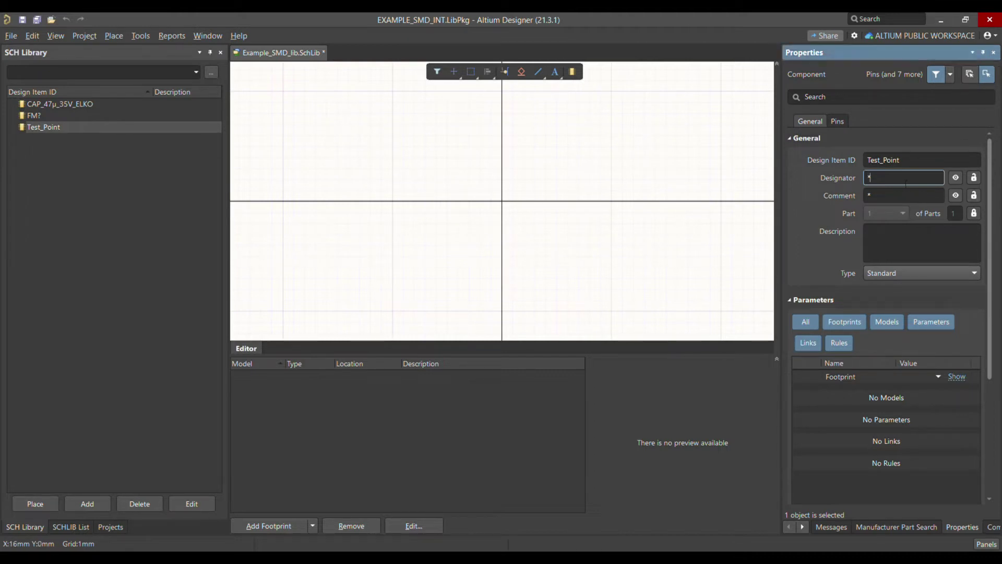
type("TP?")
key("Return")
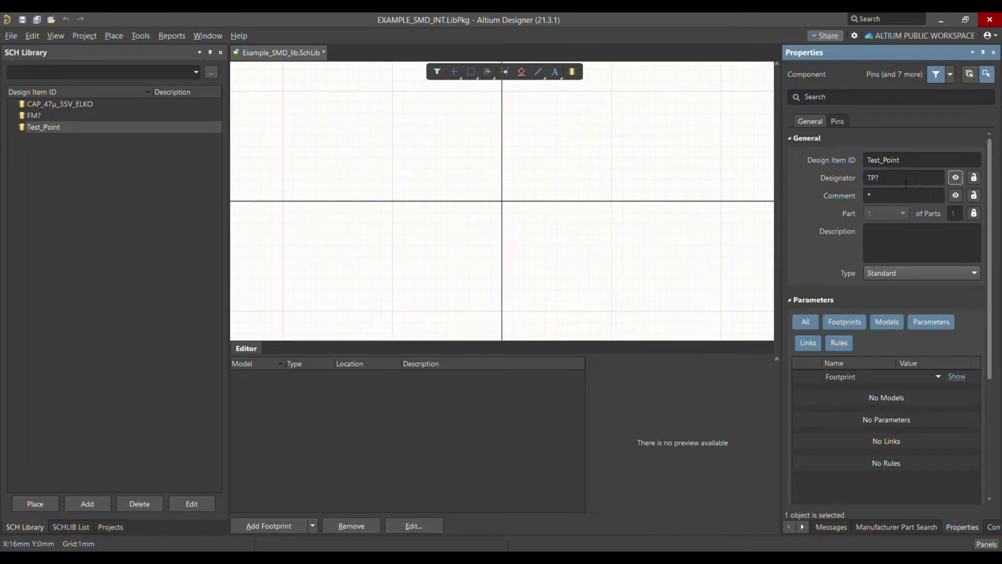
left_click(903, 197)
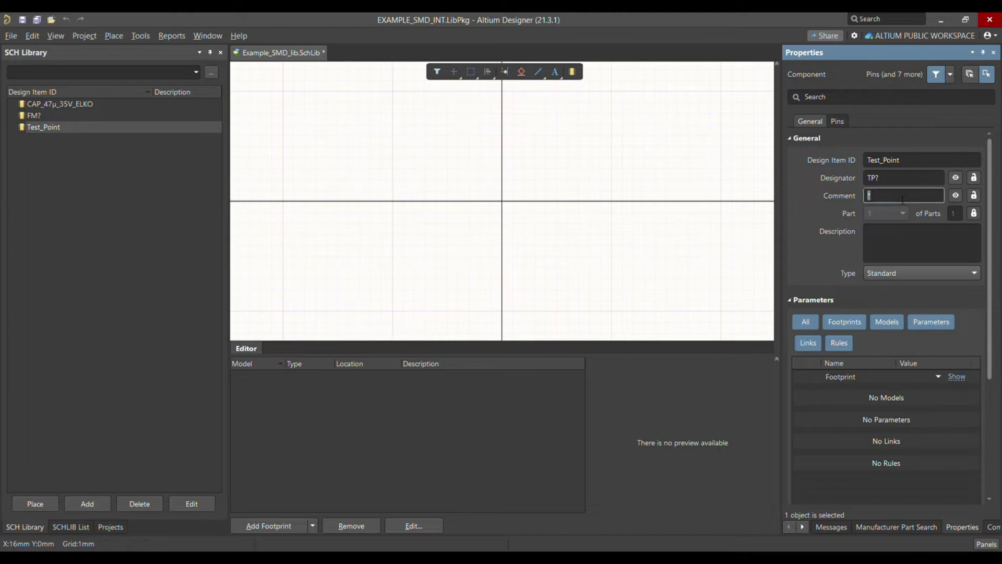
type("T")
key("BackSpace")
type("=Value")
- Add a parameter named Value with the value 'Test point'
scroll(945, 486, "down", 5)
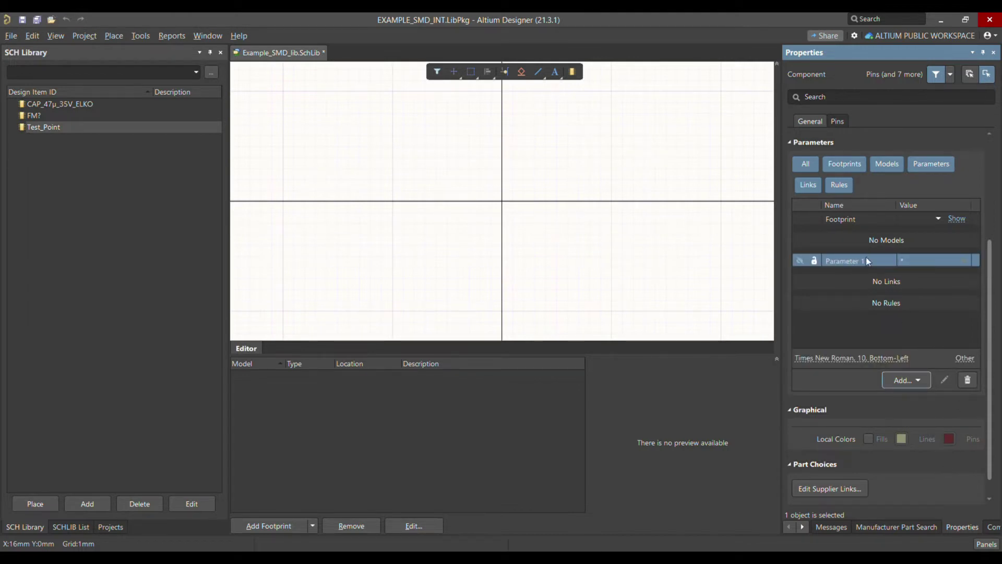
double_click(867, 261)
type("Value")
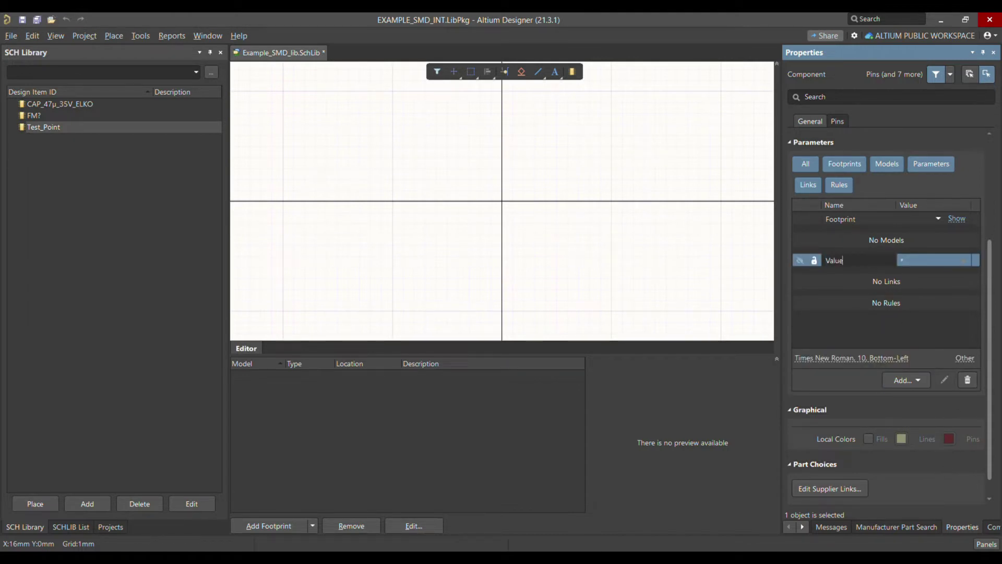
key("Return")
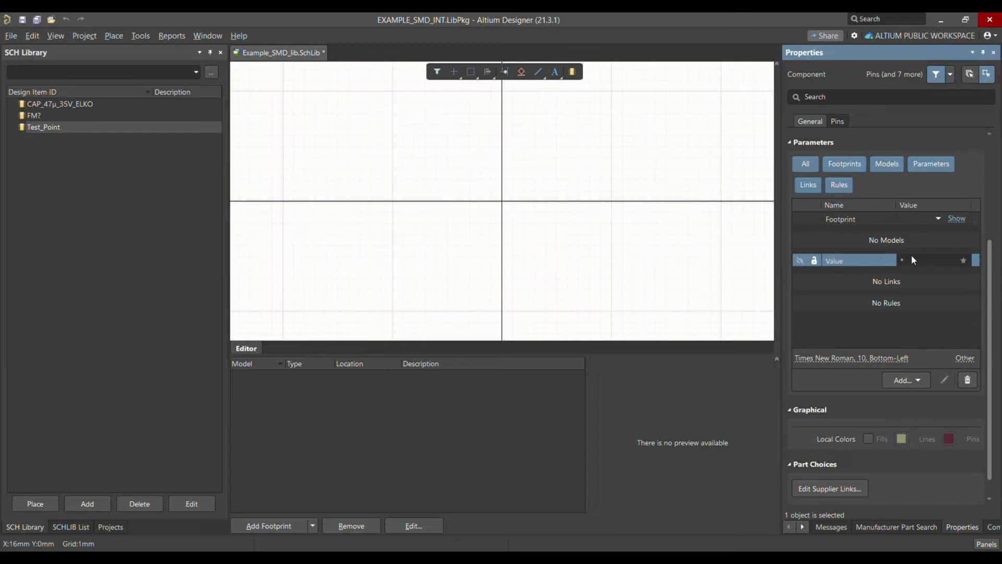
type("TP")
key("BackSpace")
type("est point")
left_click(545, 257)
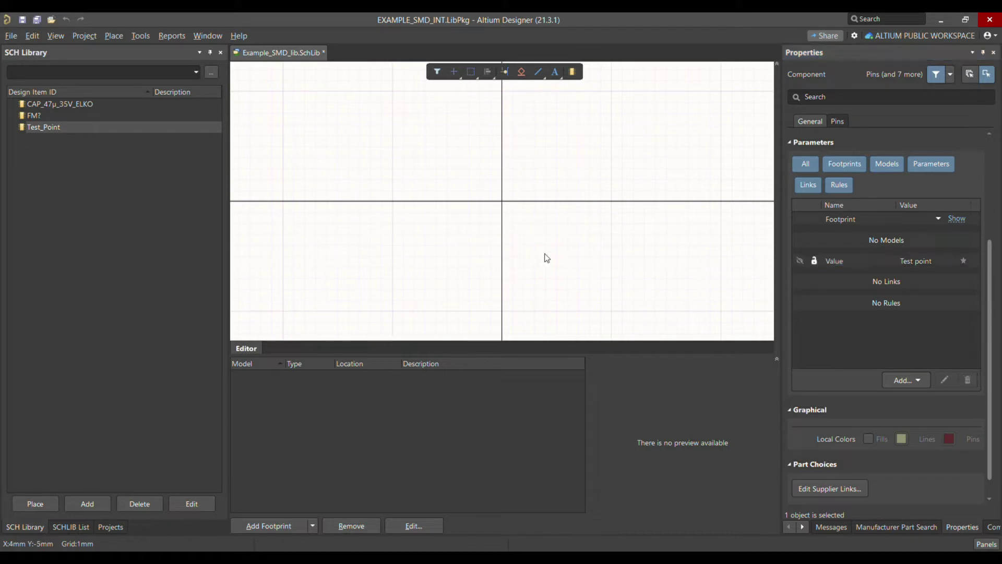
scroll(857, 261, "up", 3)
scroll(856, 258, "up", 4)
scroll(464, 210, "up", 2)
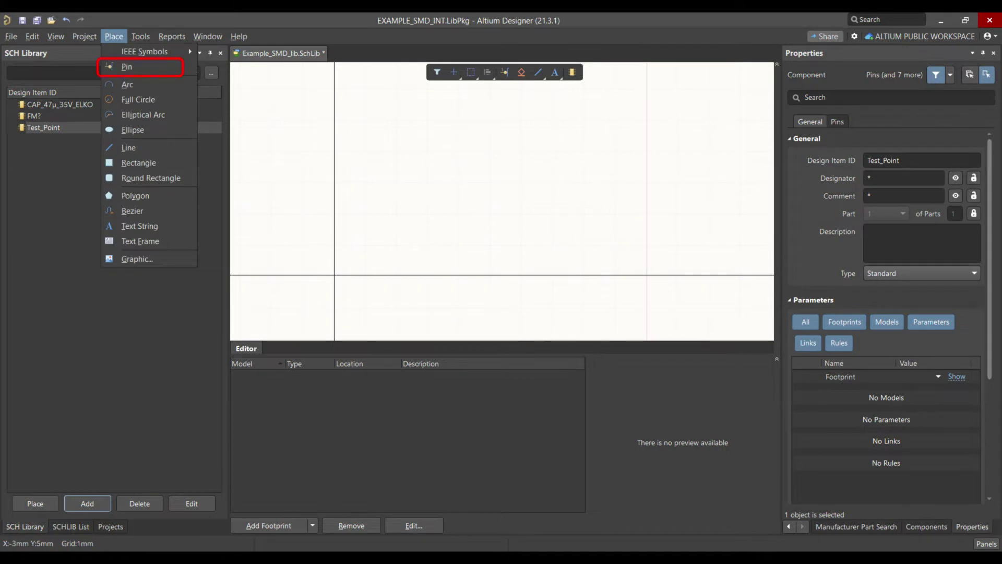
- Place a single pin at the symbol's origin
left_click(126, 66)
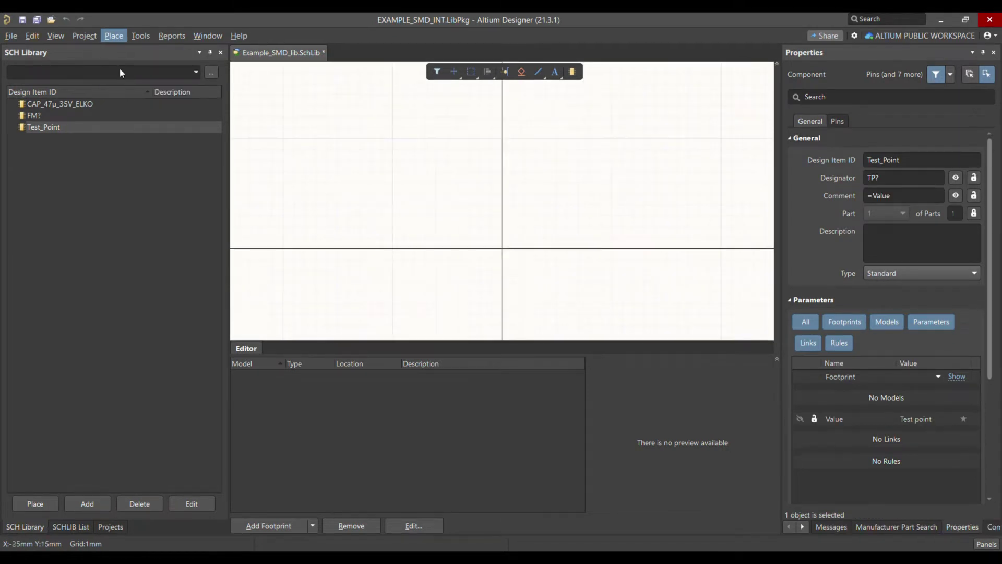
scroll(470, 208, "right", 1, "shift")
scroll(527, 215, "up", 1, "ctrl")
left_click(554, 242)
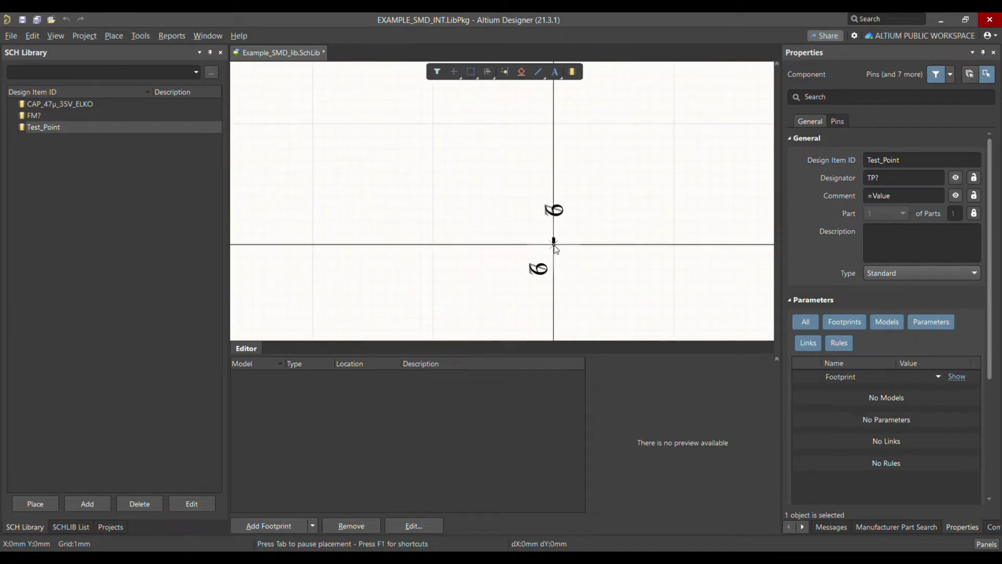
key("Escape")
left_click(558, 236)
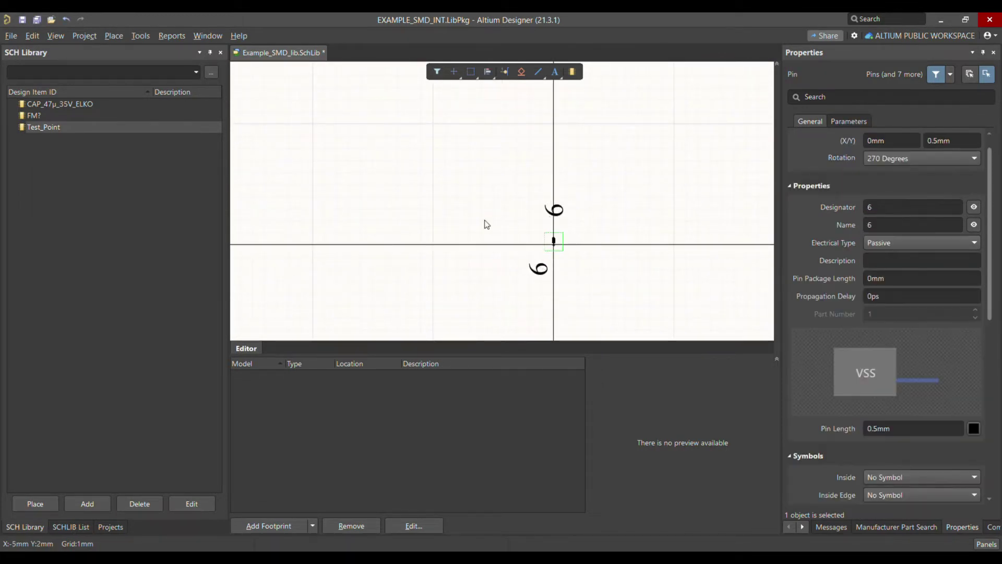
scroll(414, 217, "right", 1, "shift")
scroll(509, 253, "up", 1, "ctrl")
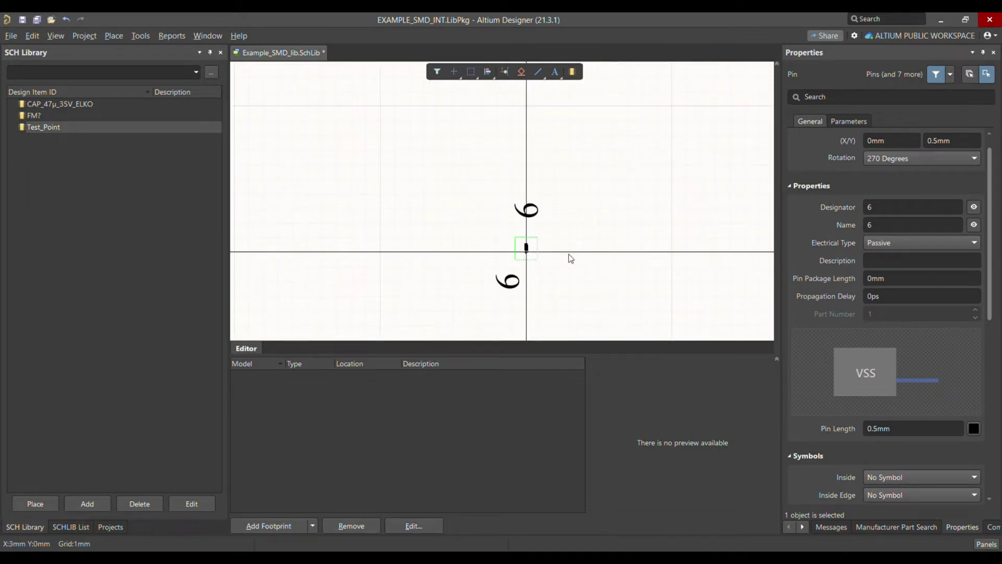
double_click(533, 252)
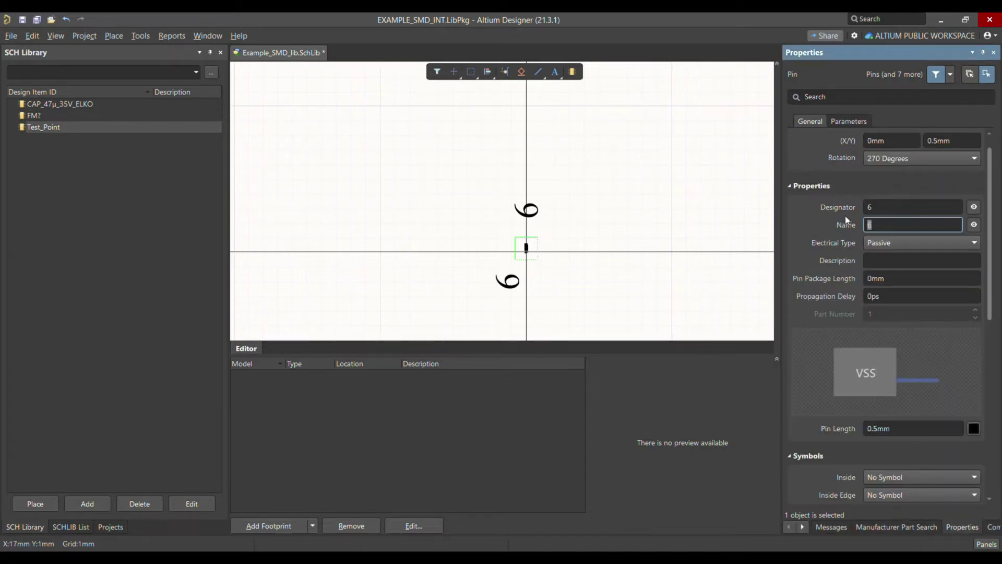
- Set the pin designator to TP?
left_click(909, 209)
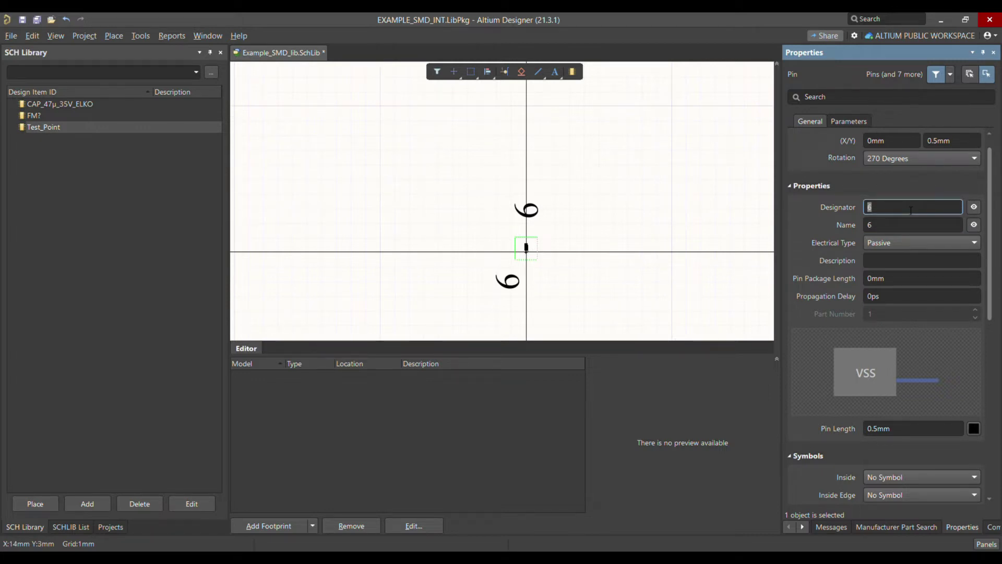
type("TP")
type("0")
key("Return")
left_click(914, 209)
key("BackSpace")
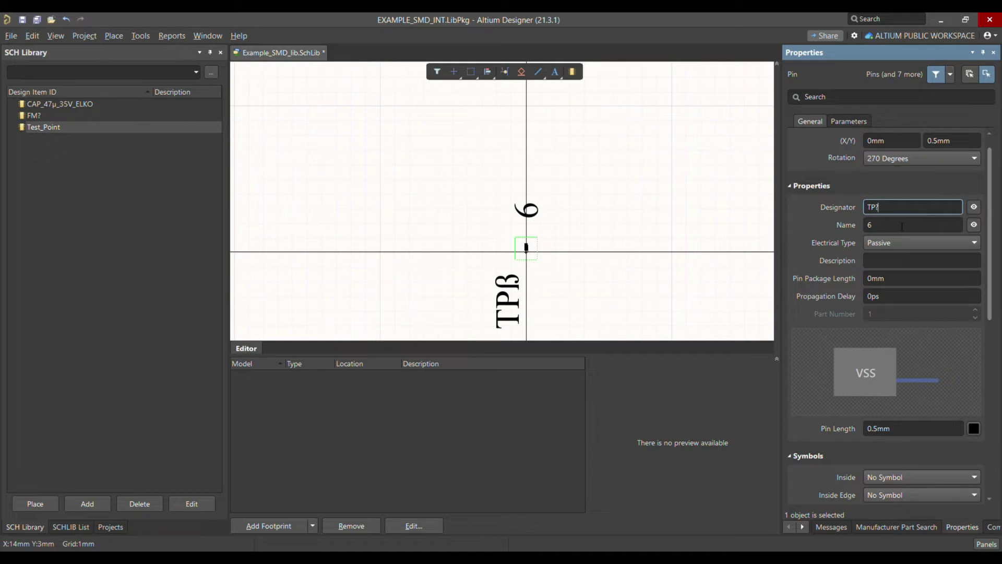
type("?")
key("Tab")
- Name the pin 'Test point' and hide the pin name
type("Test")
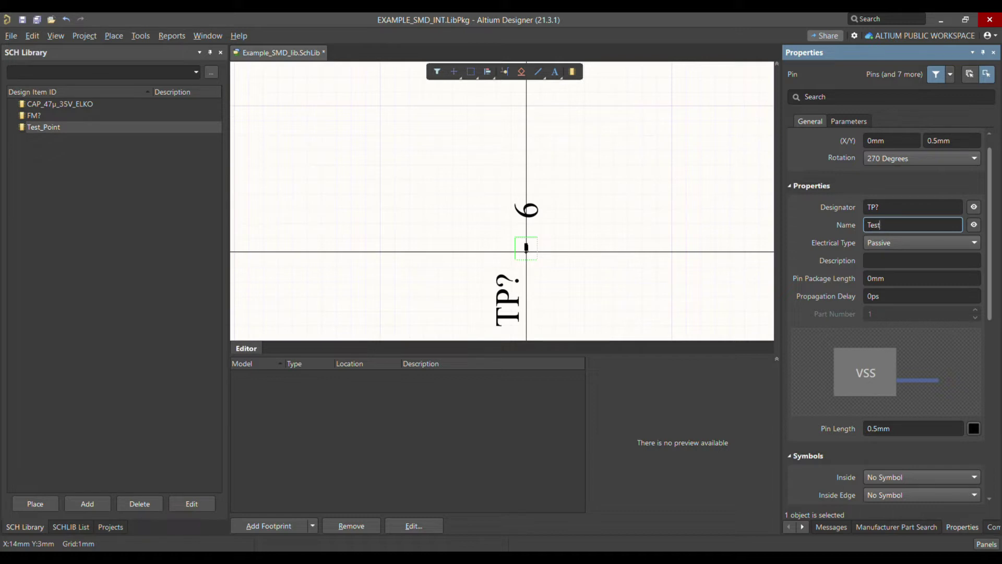
type(" point")
key("BackSpace")
key("BackSpace")
key("BackSpace")
key("BackSpace")
key("BackSpace")
key("BackSpace")
key("BackSpace")
key("BackSpace")
key("BackSpace")
key("BackSpace")
type("Reference Point")
key("Return")
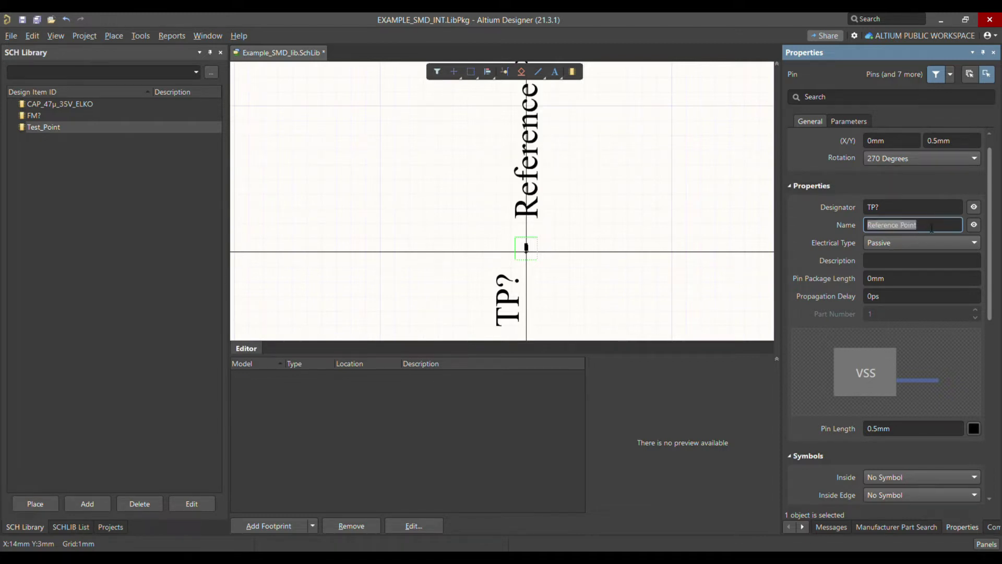
type("Tes")
type("t c")
key("BackSpace")
type("point")
left_click(974, 225)
left_click(974, 224)
left_click(588, 255)
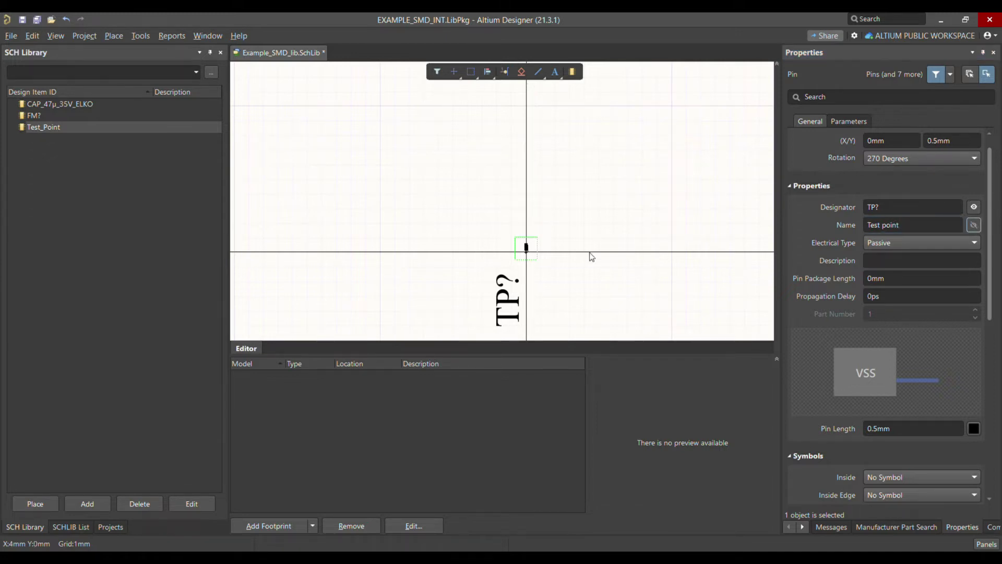
left_click(527, 248)
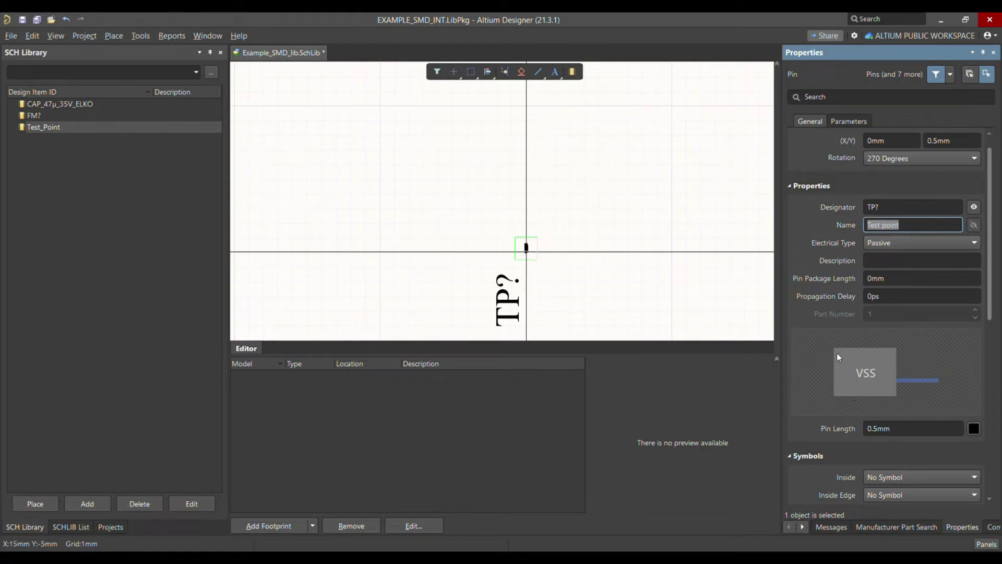
- Set the pin length to 2.54mm and move its end onto the origin
left_click(900, 429)
type("2.54")
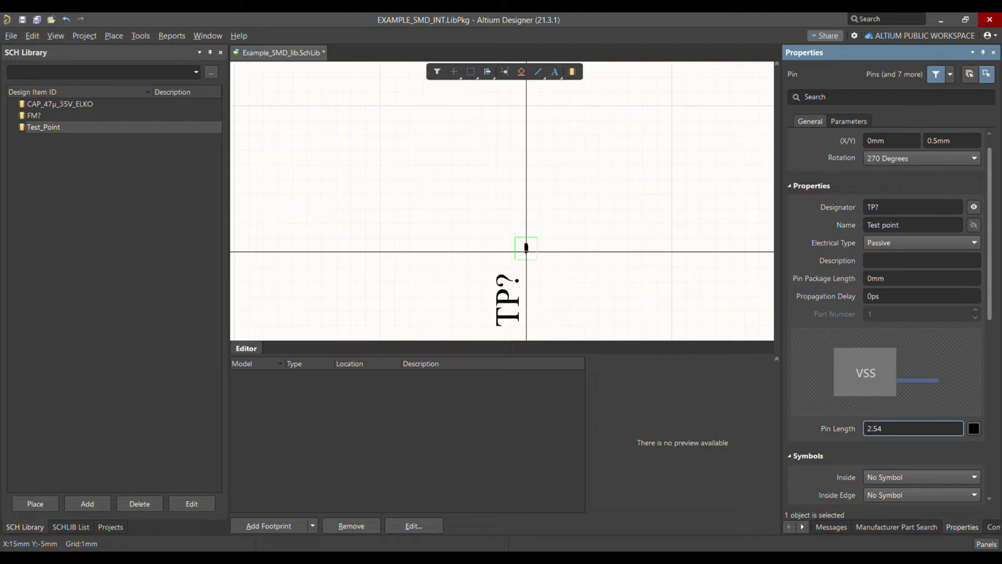
key("Return")
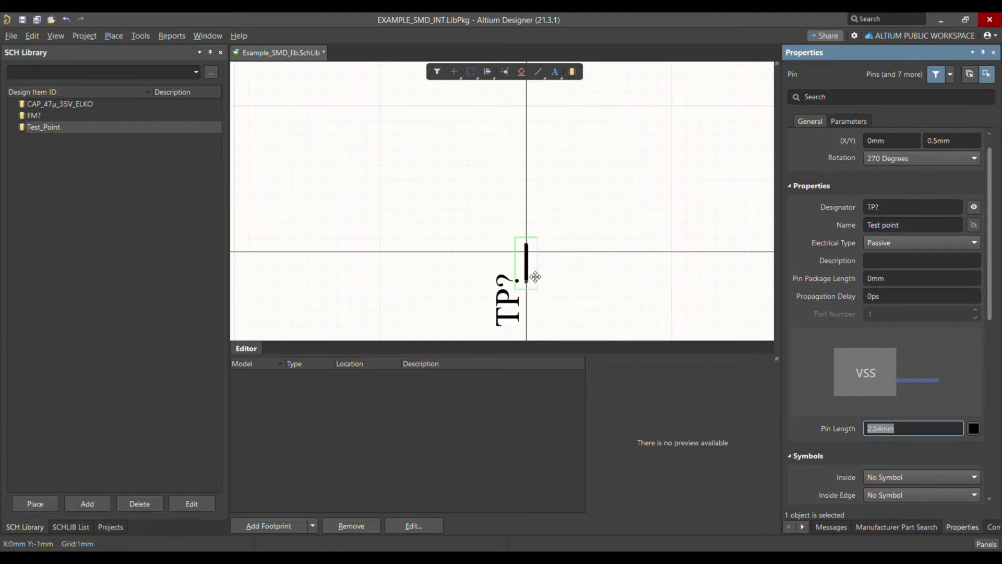
left_click_drag(532, 275, 532, 255)
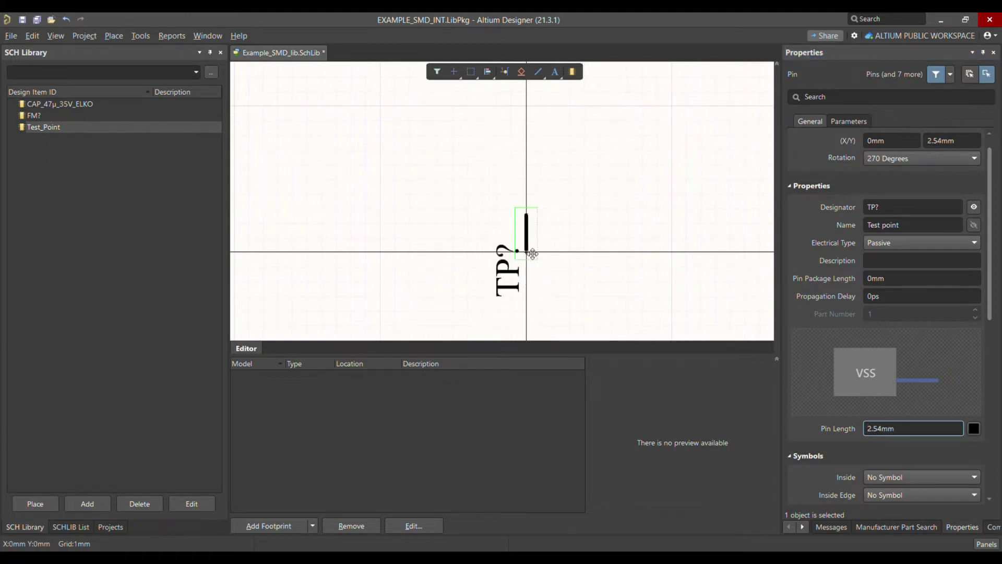
left_click(580, 234)
double_click(527, 232)
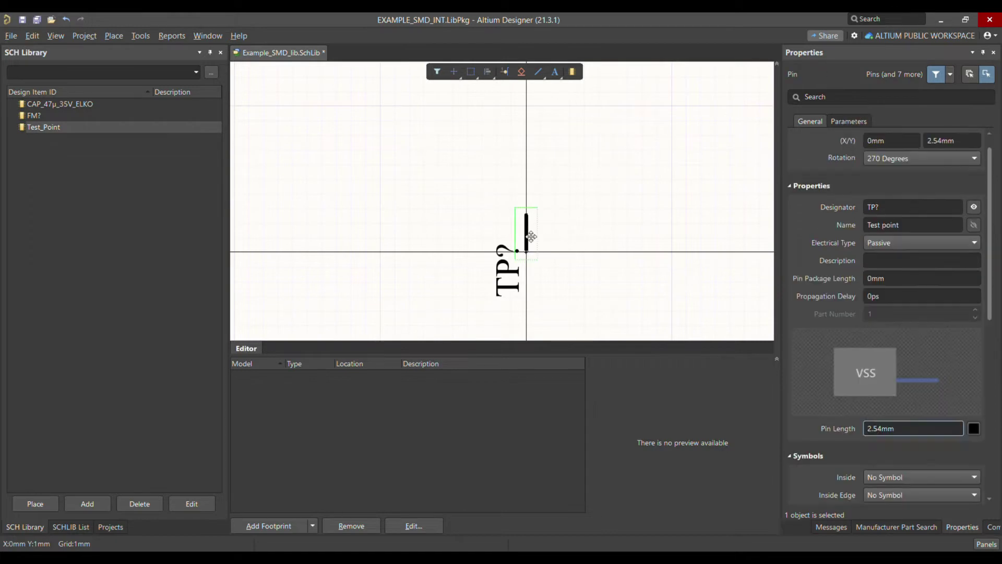
left_click(587, 254)
- Save the symbol library and bring up the Place menu's drawable shapes
key("ctrl+s")
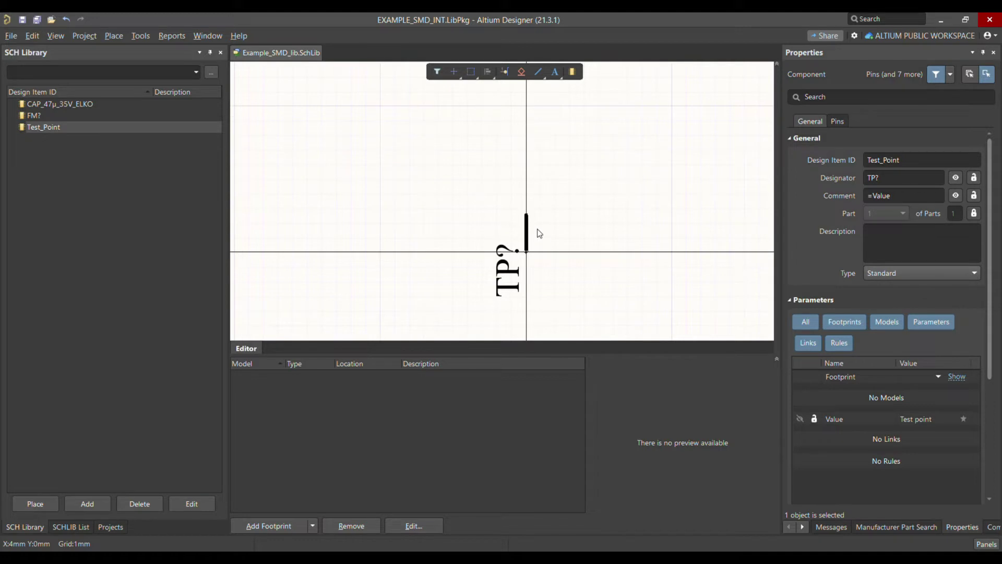
scroll(552, 222, "up", 2, "ctrl")
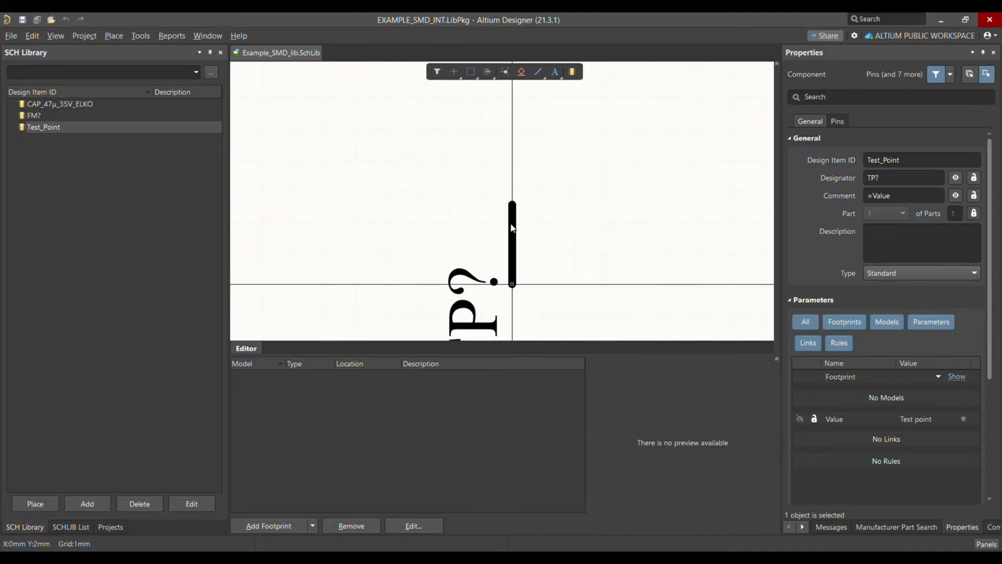
left_click(516, 228)
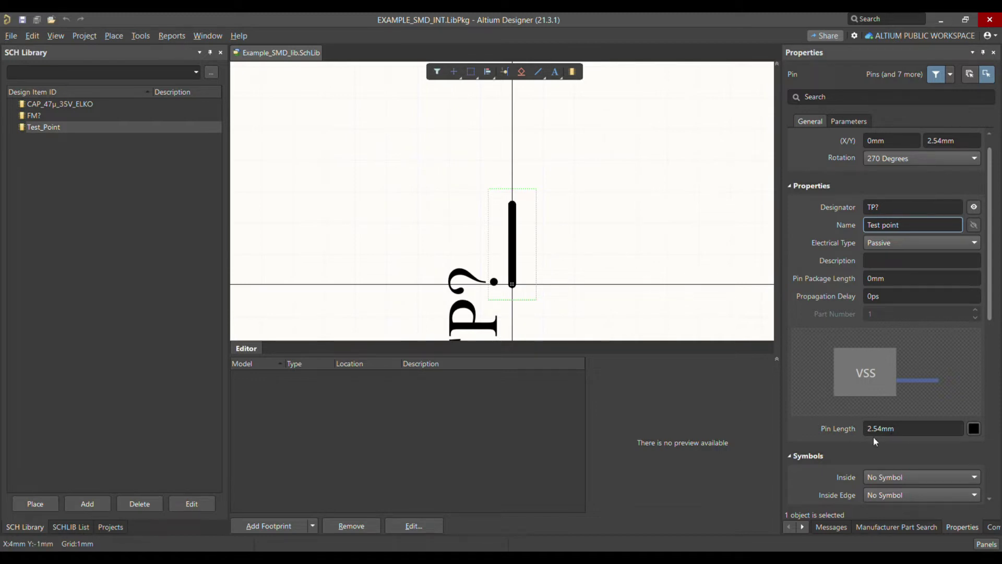
left_click(569, 205)
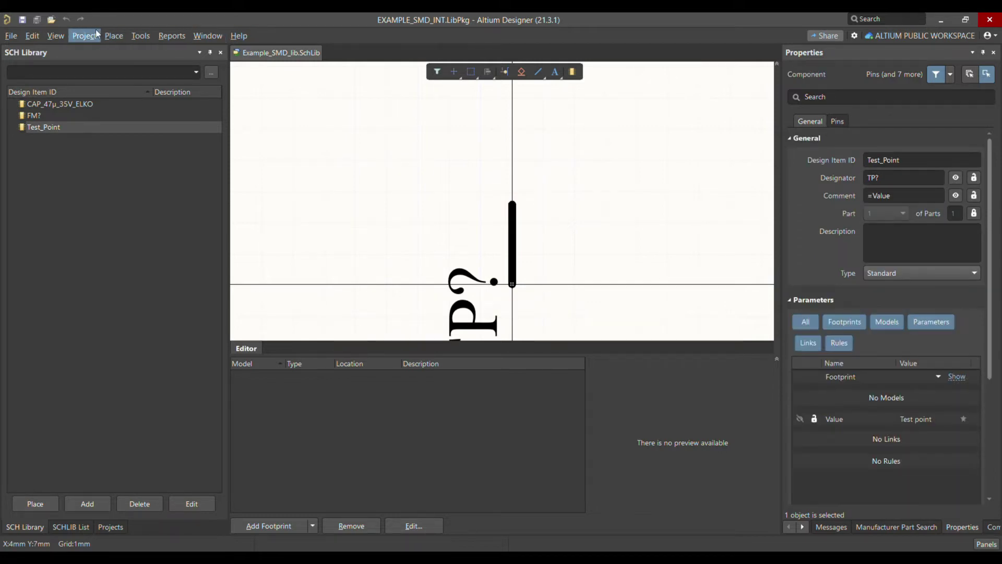
left_click(113, 36)
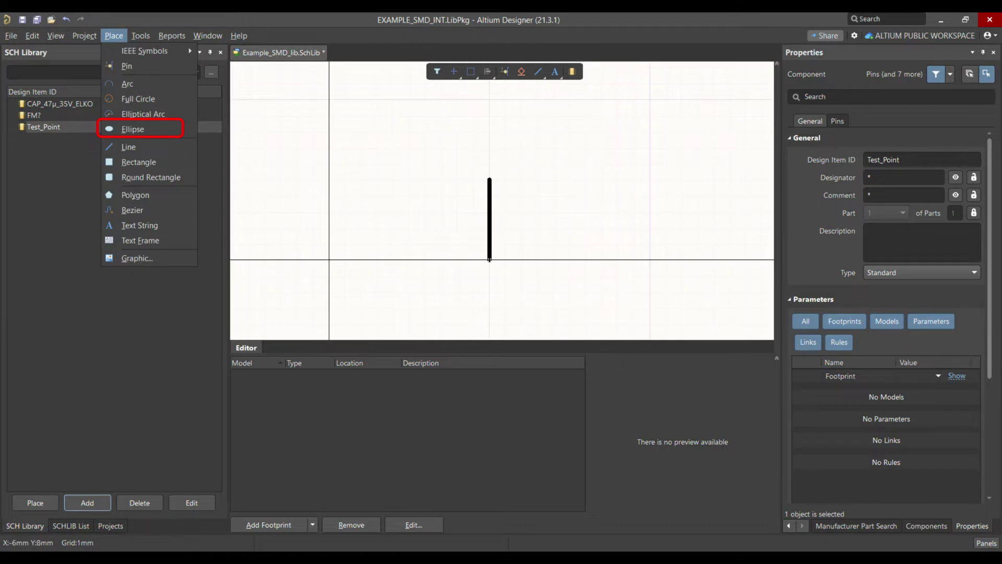
- Draw a circle above the pin with 0.5mm X and Y radius
left_click(133, 129)
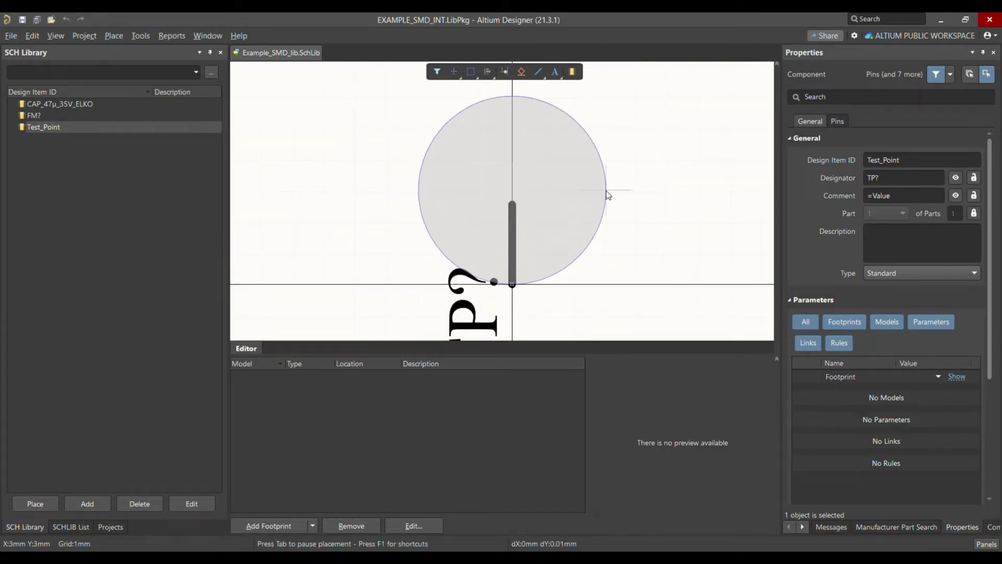
left_click(512, 96)
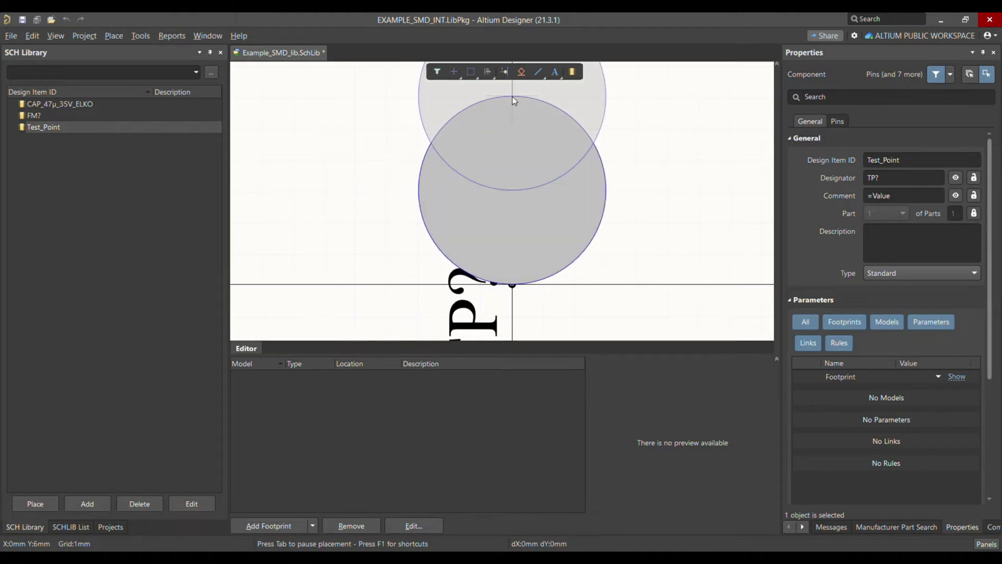
right_click(512, 96)
left_click(522, 124)
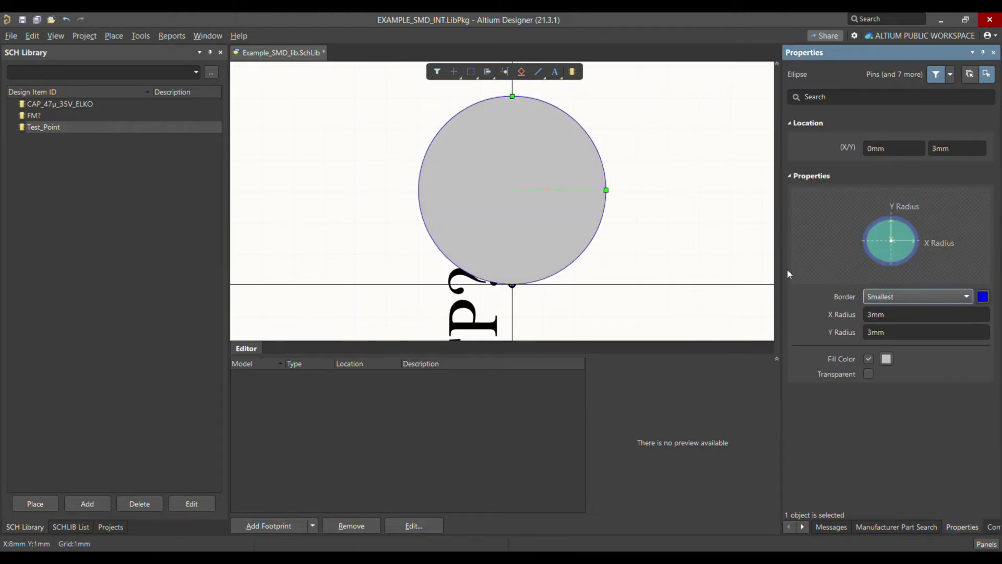
left_click(912, 321)
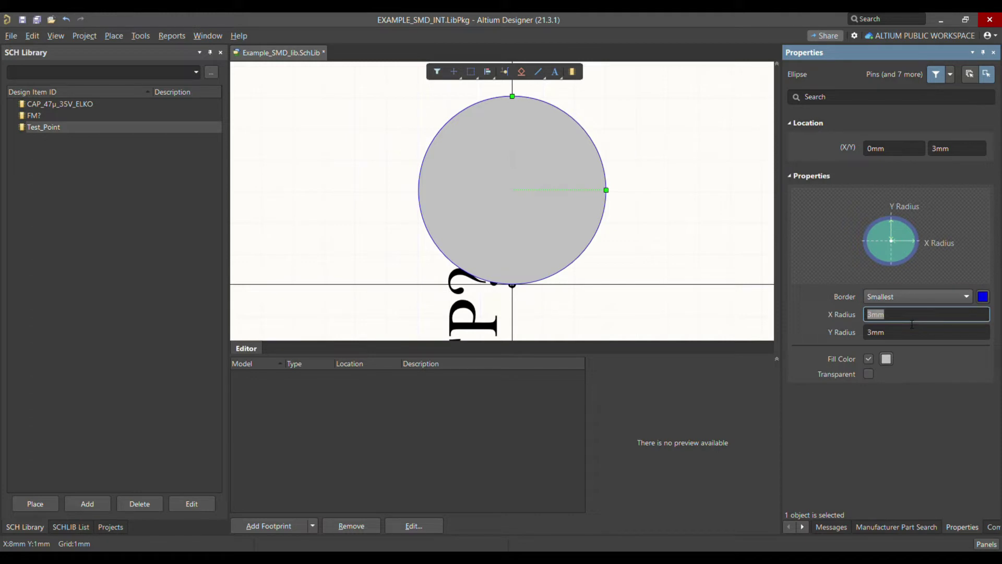
type("0.5")
key("Tab")
type("0.5")
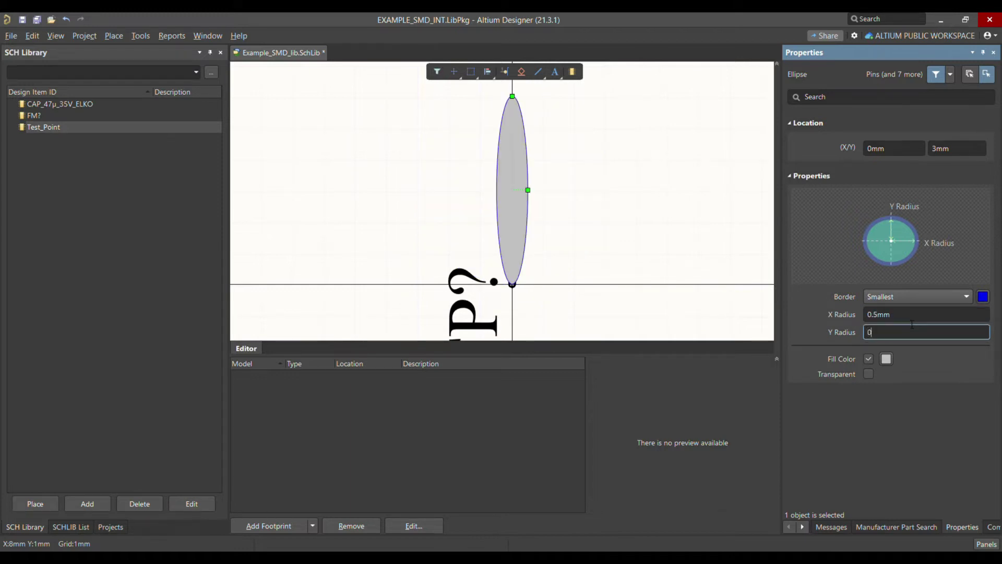
key("Return")
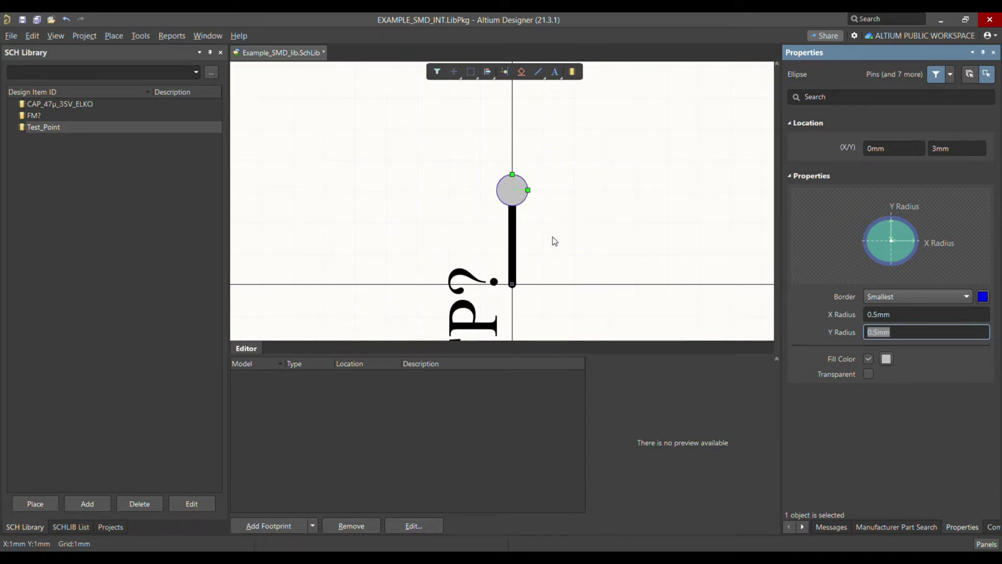
- Give the circle a yellow fill and save the symbol library
left_click(544, 213)
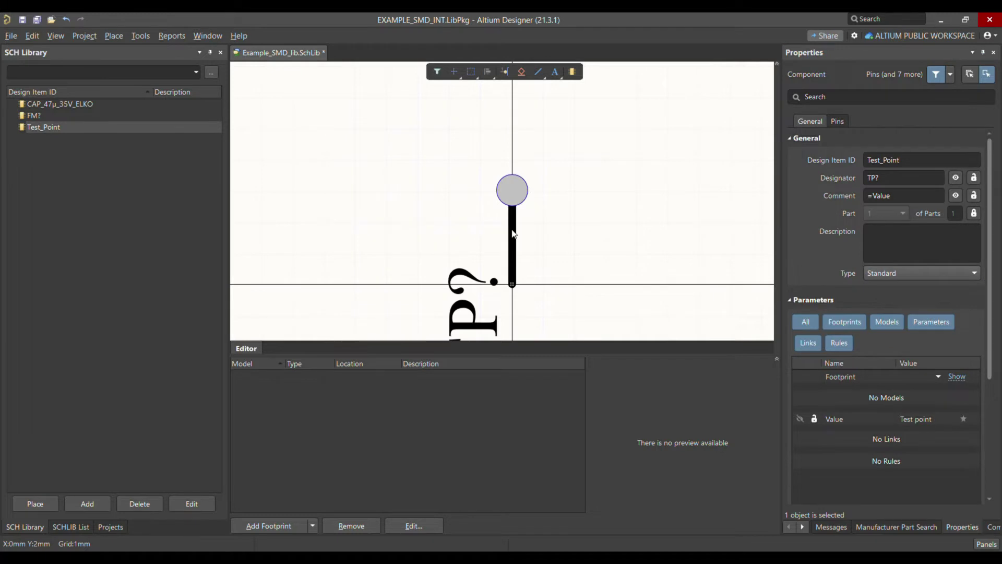
left_click(513, 233)
left_click(521, 183)
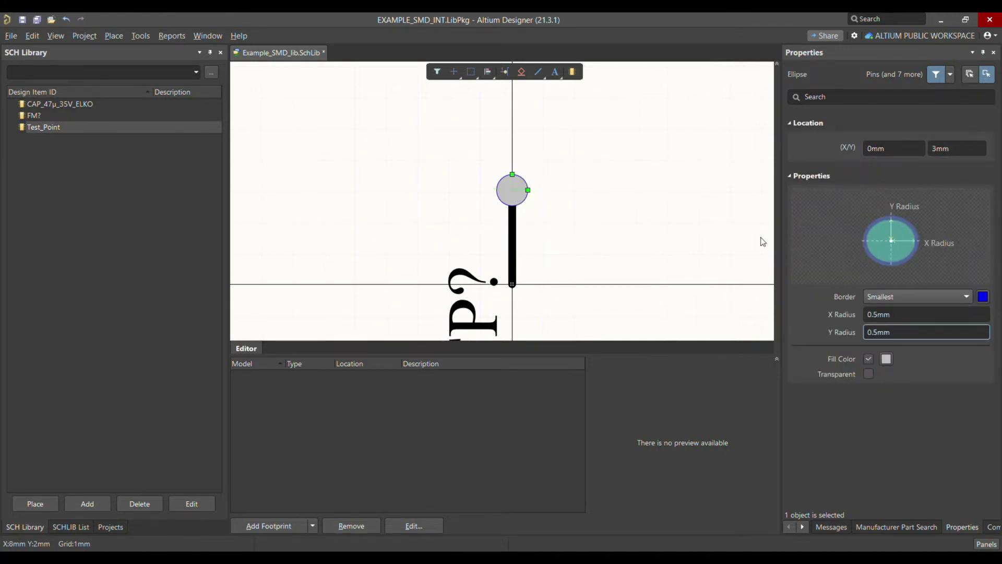
left_click(893, 361)
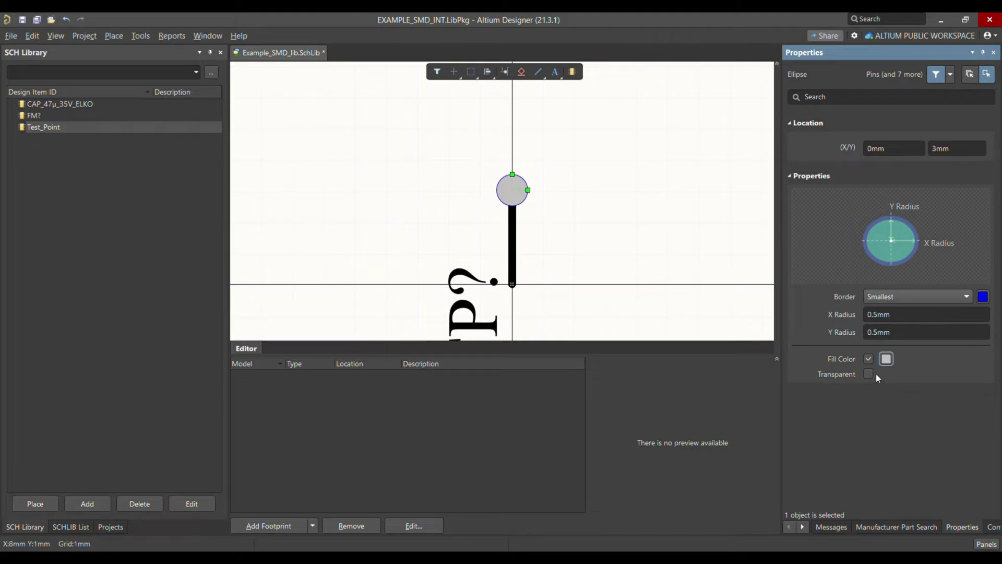
left_click(586, 233)
scroll(437, 210, "down", 1, "ctrl")
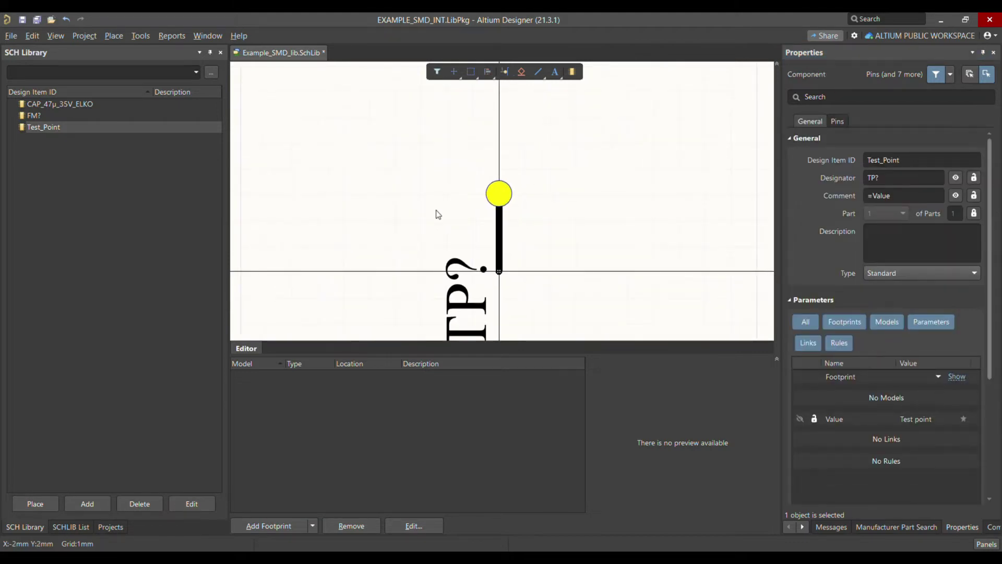
scroll(436, 210, "down", 1, "ctrl")
key("ctrl+s")
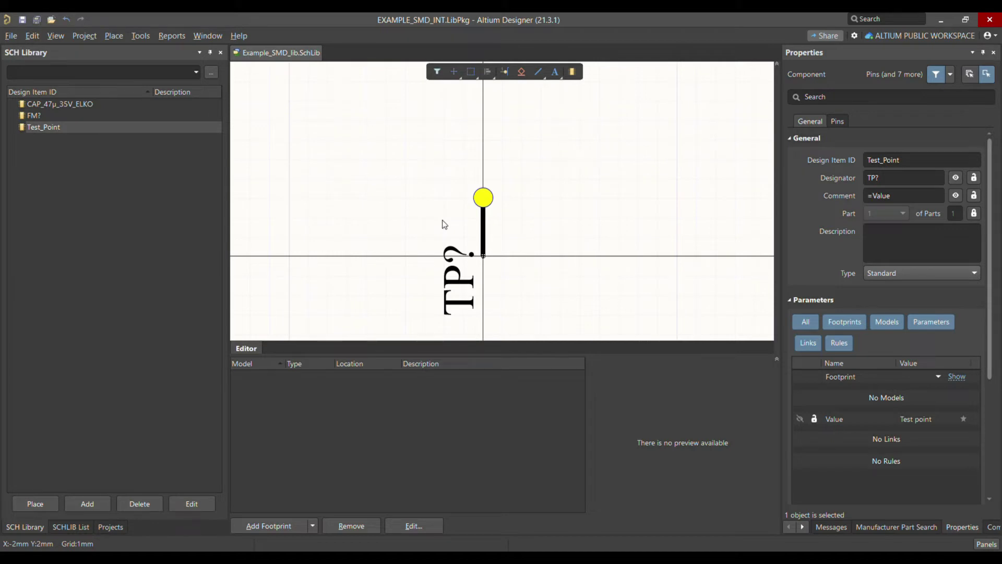
- Show the project files and open Example_Lib_Int.PcbLib
scroll(485, 215, "up", 1, "ctrl")
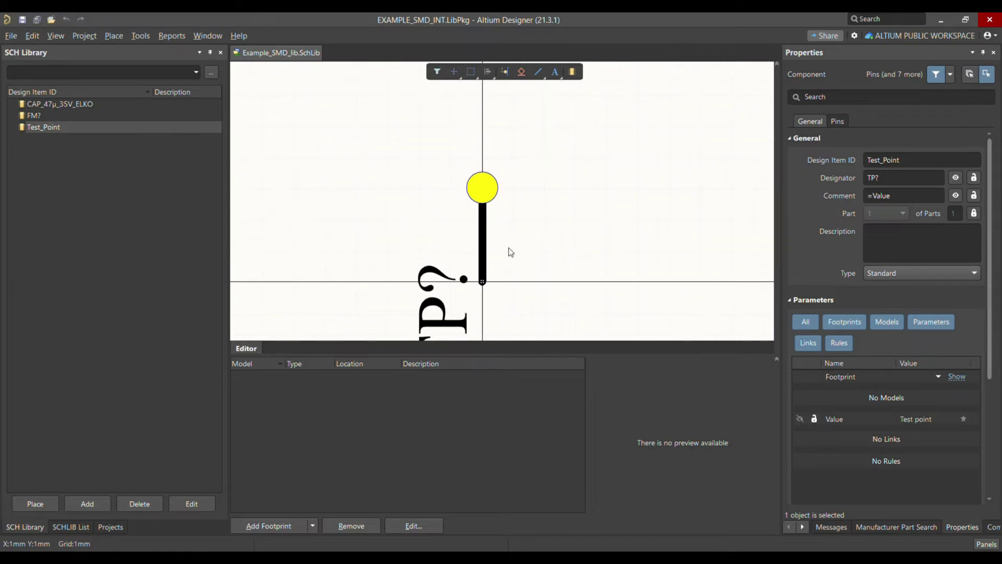
scroll(406, 174, "down", 1, "ctrl")
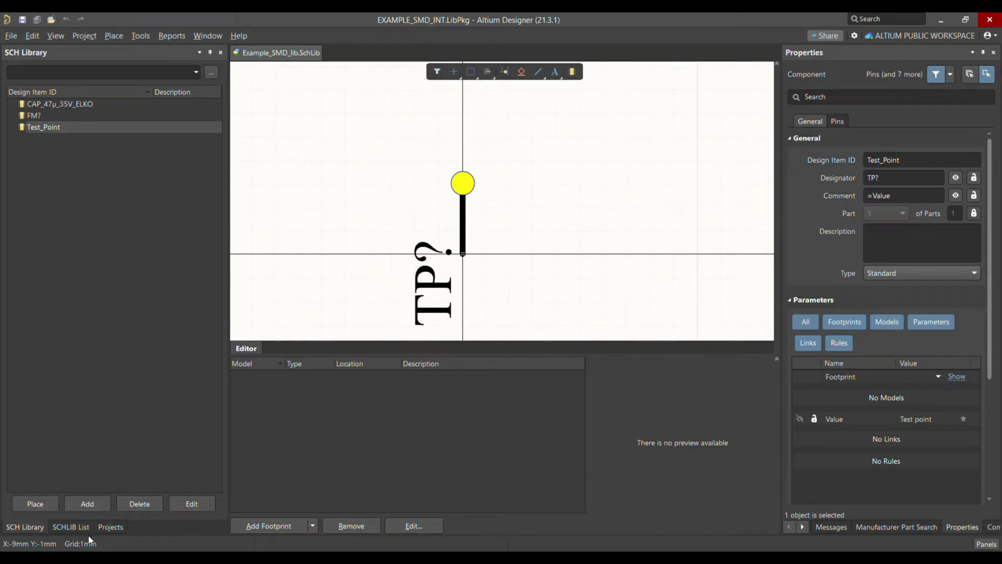
left_click(110, 526)
double_click(85, 243)
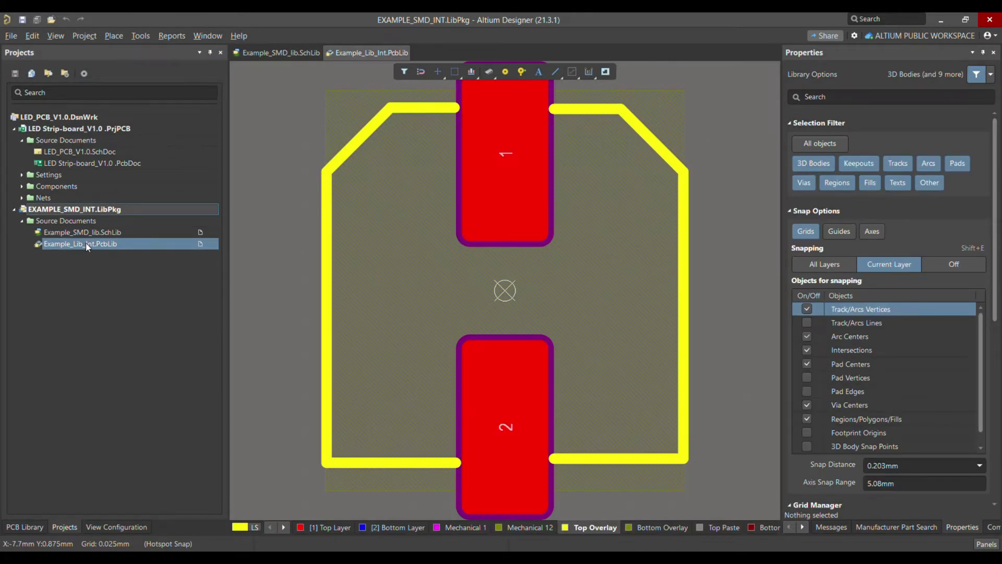
- In the PCB Library footprint list, add a new footprint named Test_point, described as Reference point
left_click(23, 527)
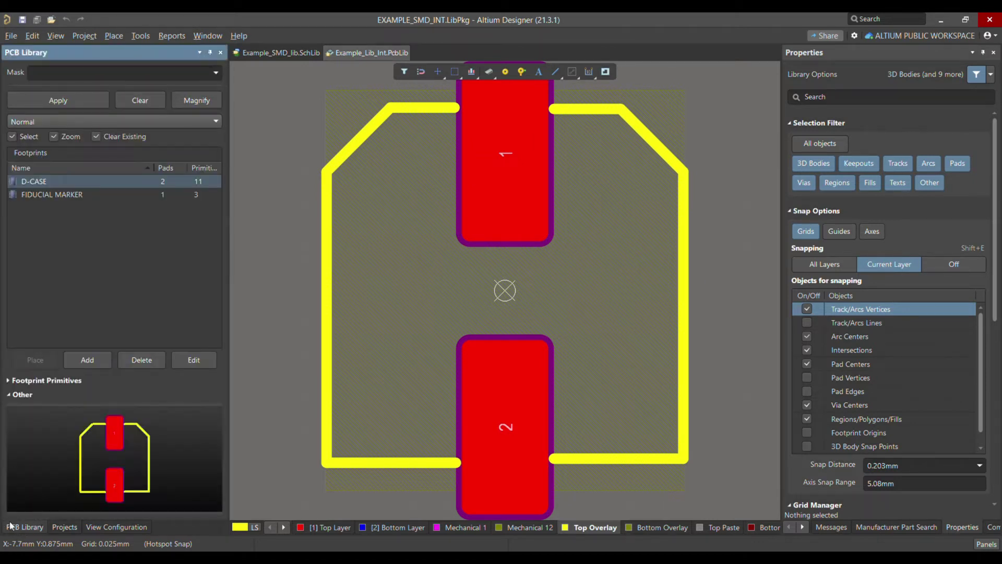
left_click(78, 194)
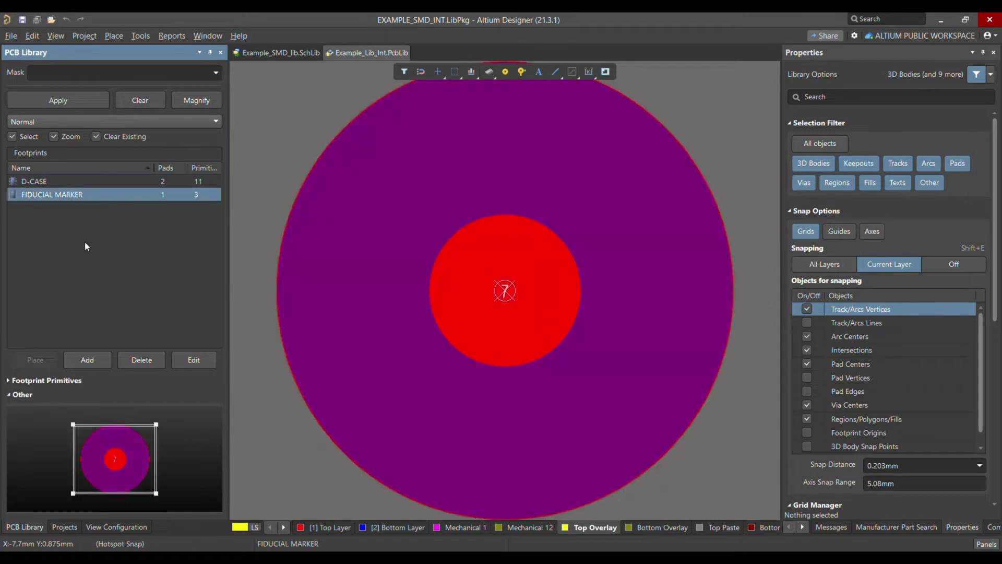
left_click(89, 359)
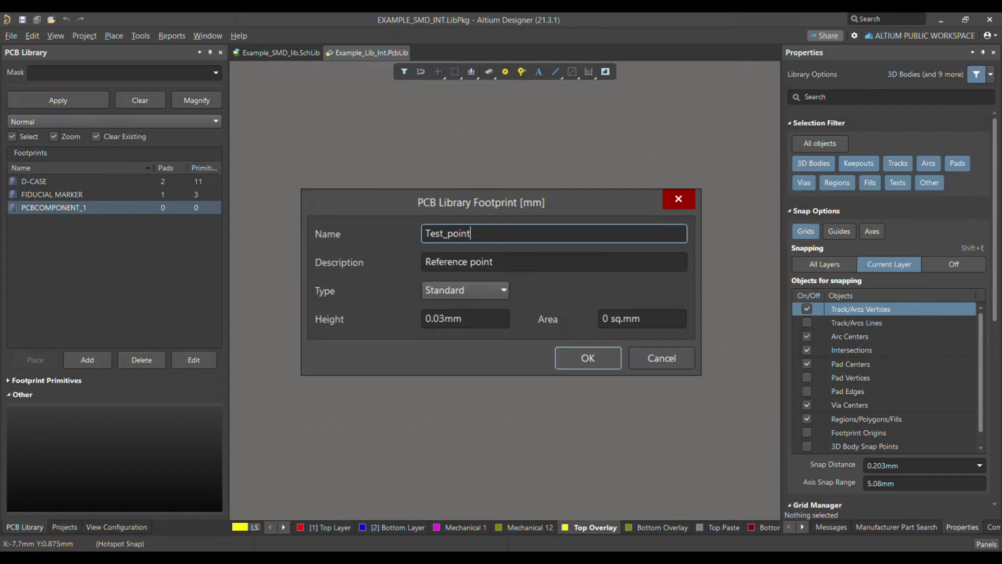
- Confirm the new TEST_POINT footprint and bring up the placeable PCB objects
key("Return")
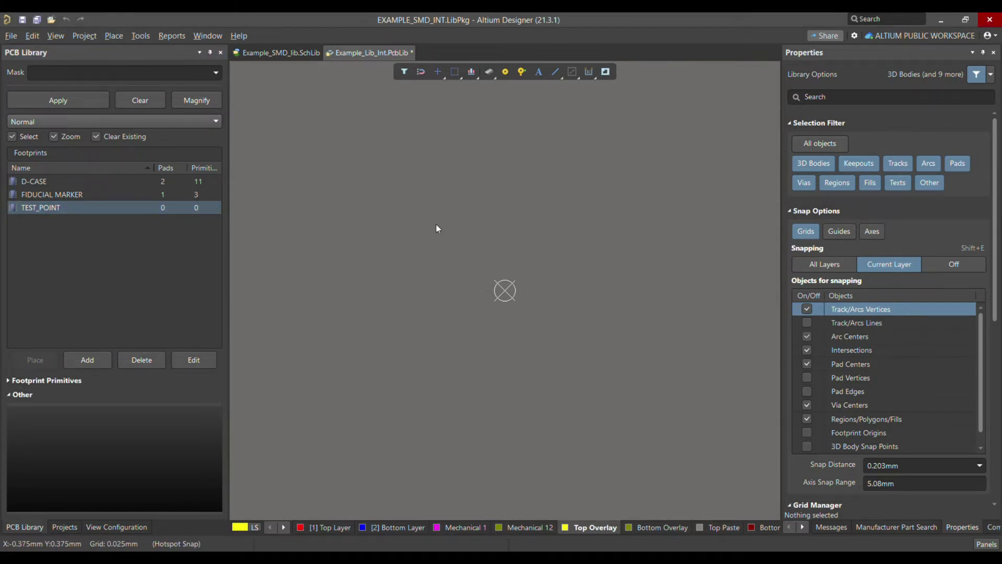
left_click(114, 35)
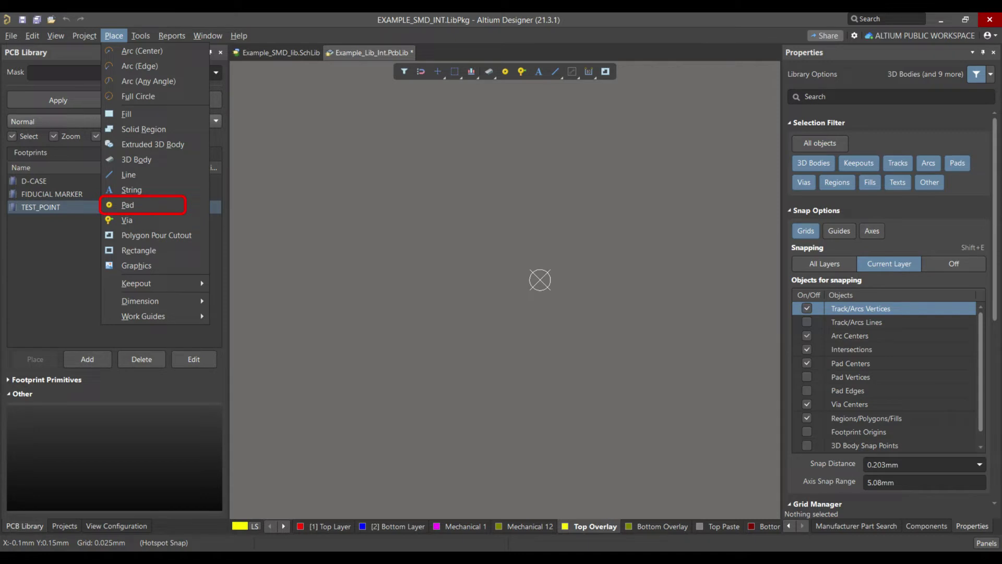
- Place pad 10 at the footprint origin on the Top Layer
left_click(157, 205)
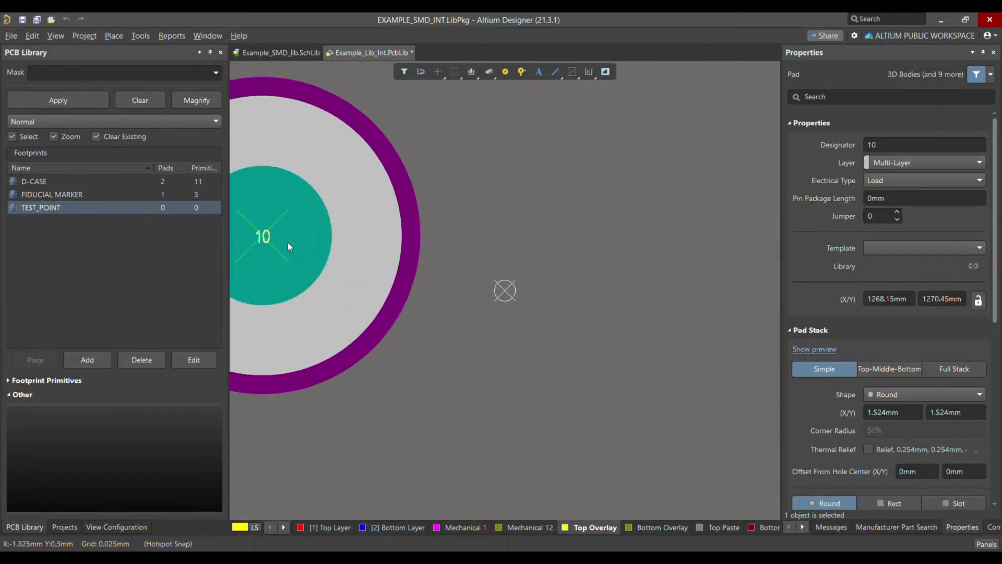
scroll(507, 301, "up", 5, "ctrl")
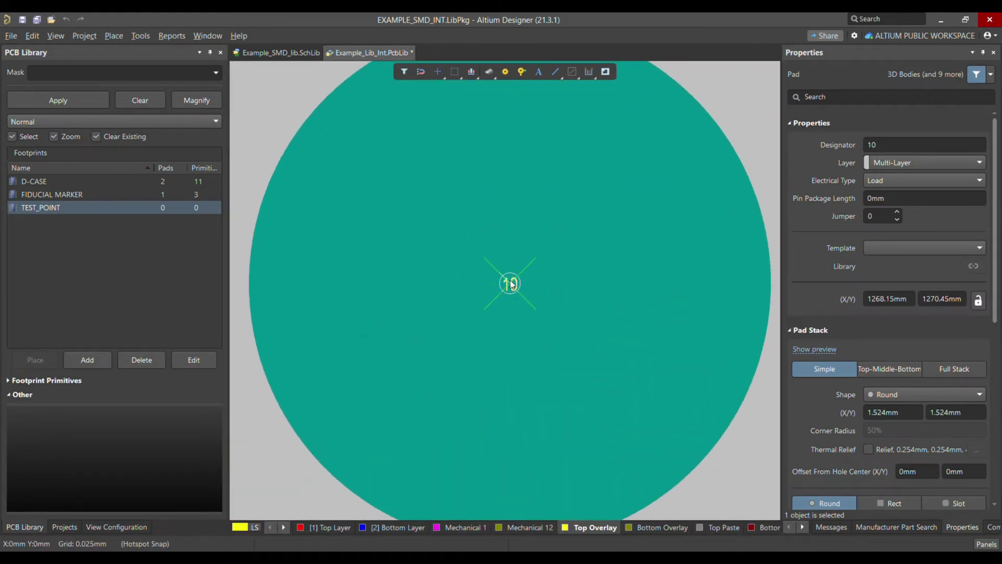
left_click(511, 288)
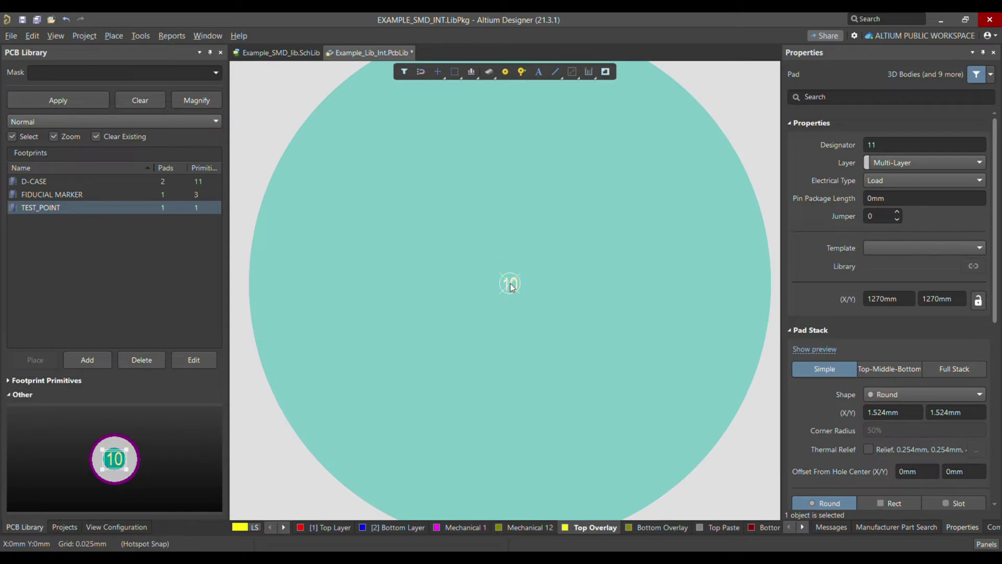
key("Escape")
left_click(496, 247)
scroll(496, 248, "down", 5, "ctrl")
scroll(513, 253, "up", 1, "ctrl")
double_click(531, 242)
key("Return")
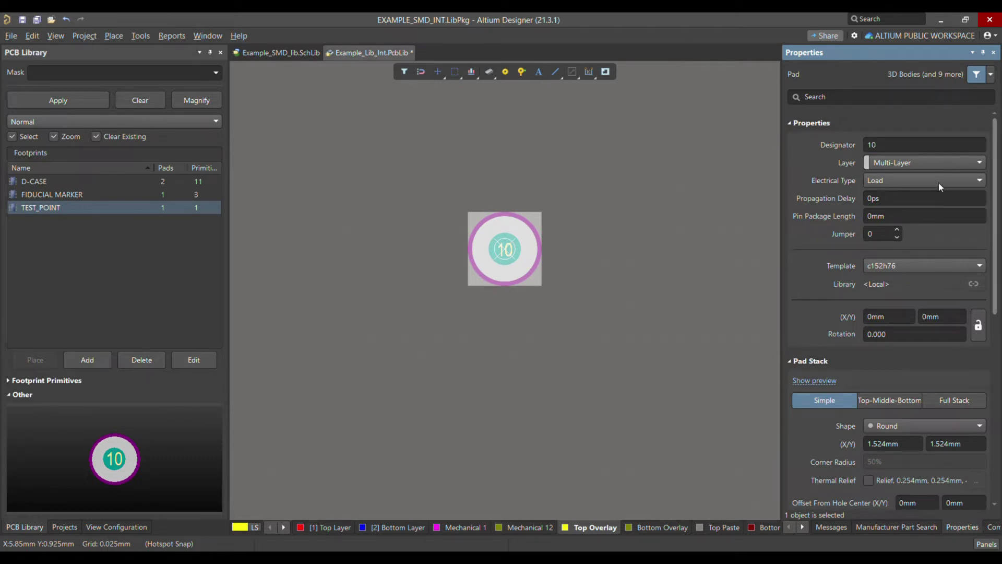
key("t")
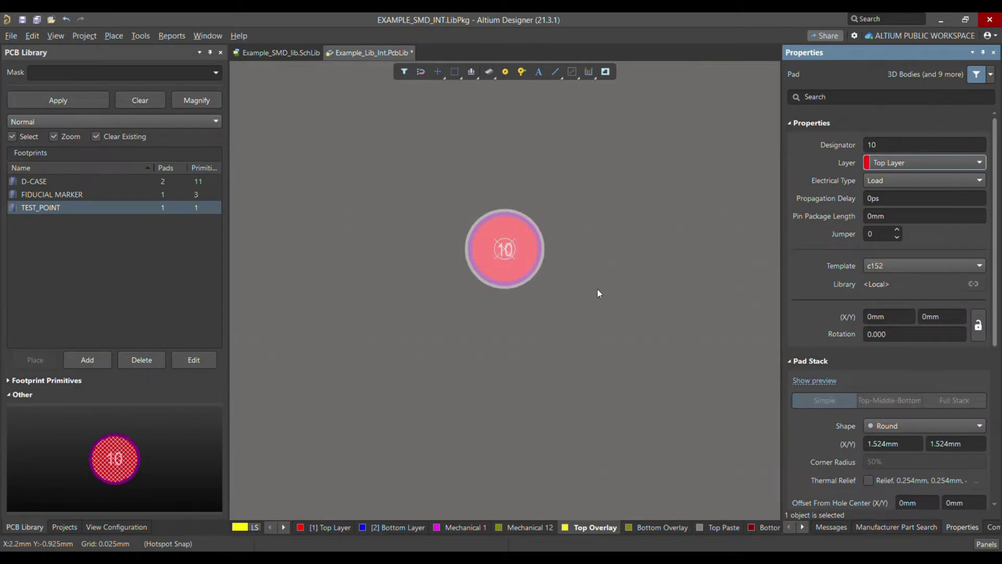
left_click(537, 298)
- Size the pad to 1.2mm by 1.2mm
double_click(532, 260)
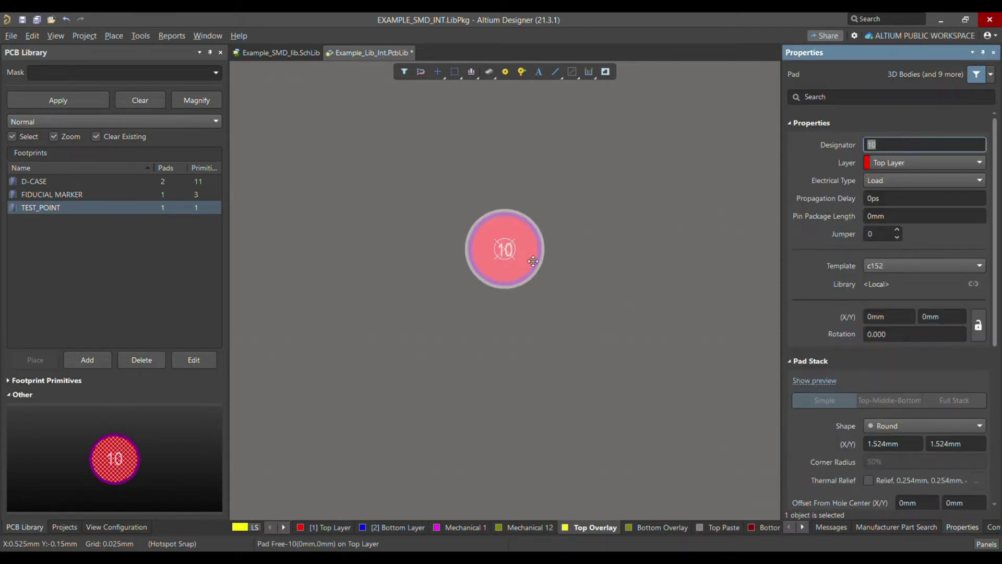
scroll(809, 283, "down", 4)
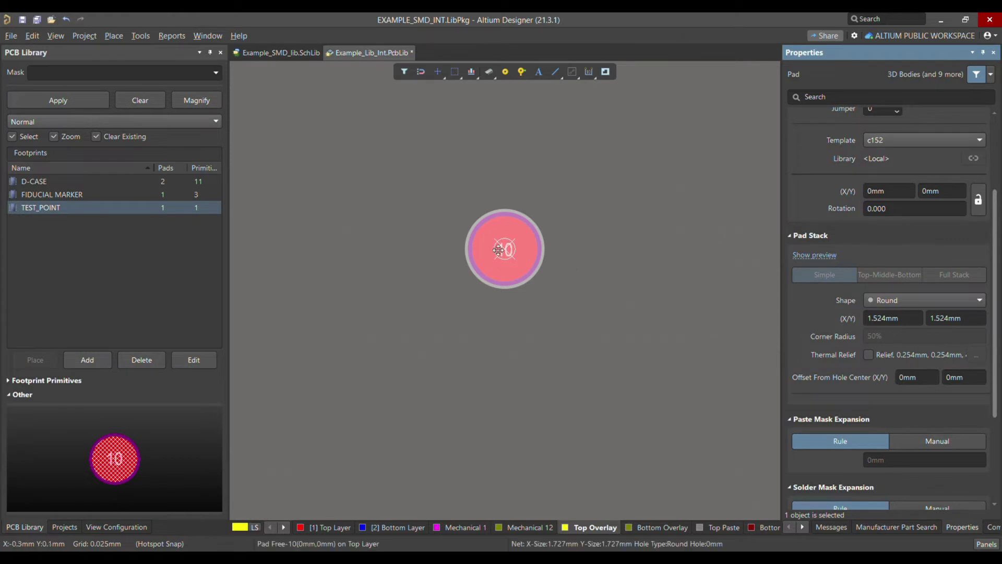
double_click(525, 246)
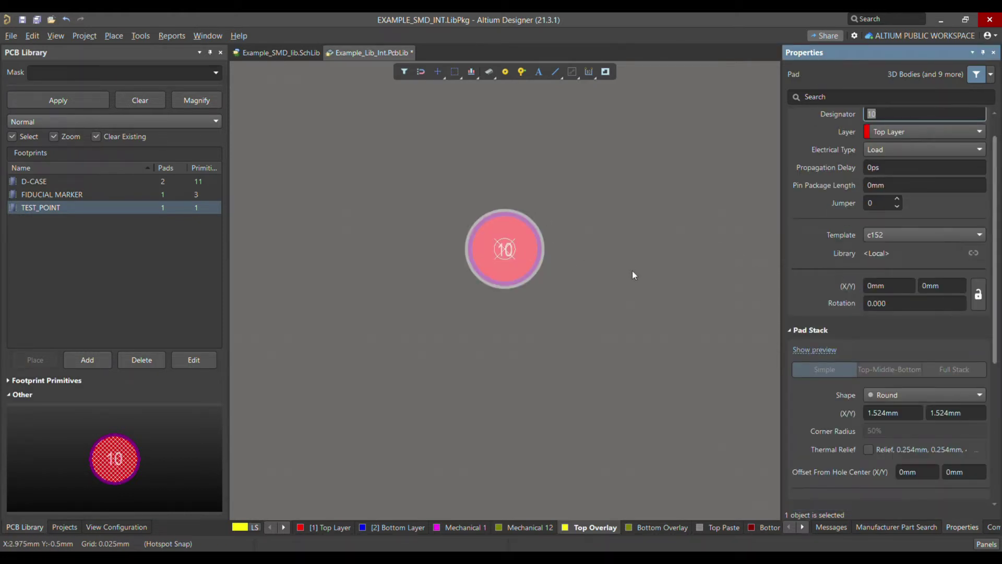
scroll(804, 286, "down", 3)
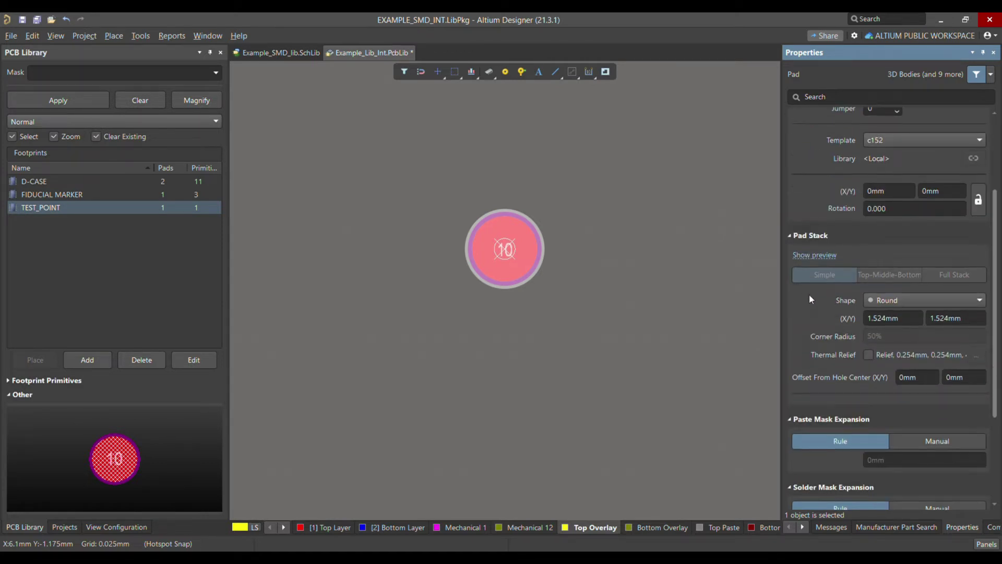
left_click(920, 324)
type("1.2mm")
key("Tab")
type("1.2mm")
key("Return")
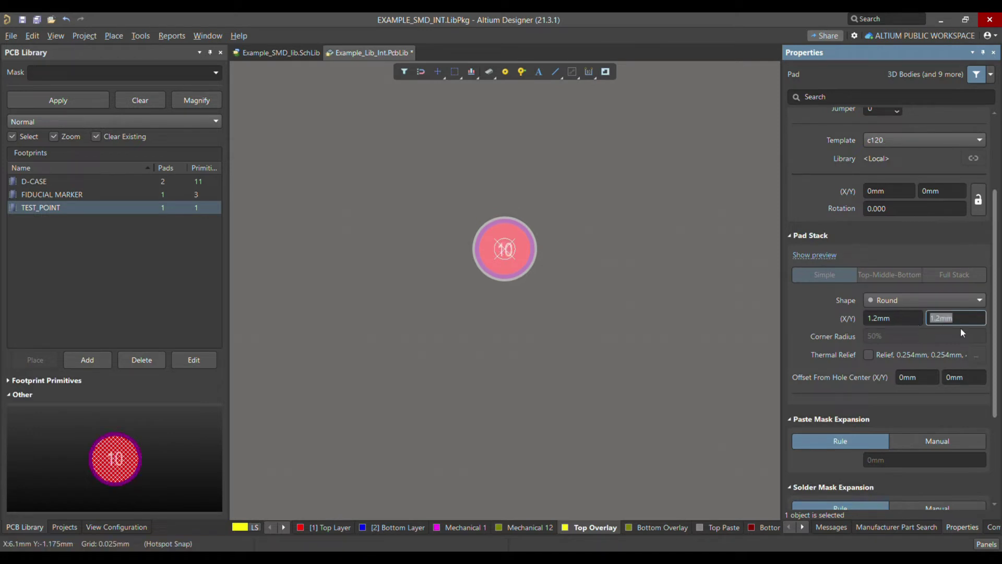
left_click(636, 339)
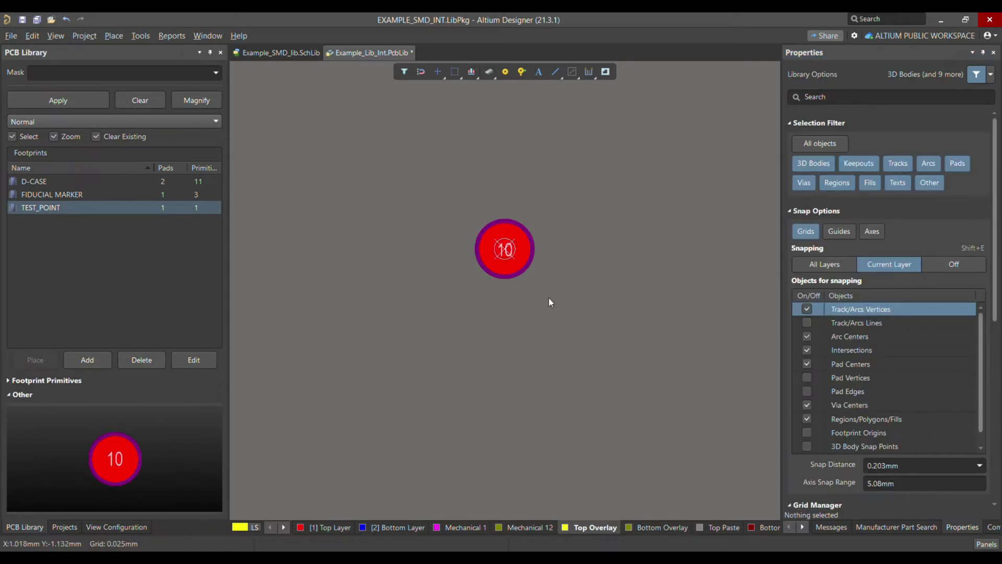
- Try a manual paste mask expansion on the pad, then revert it to the rule default
left_click(522, 255)
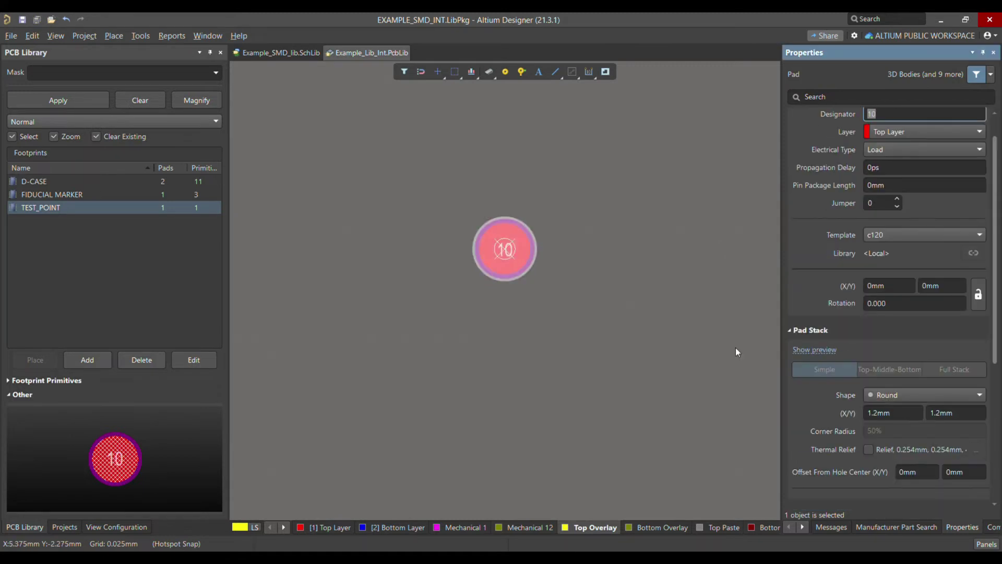
scroll(929, 409, "down", 6)
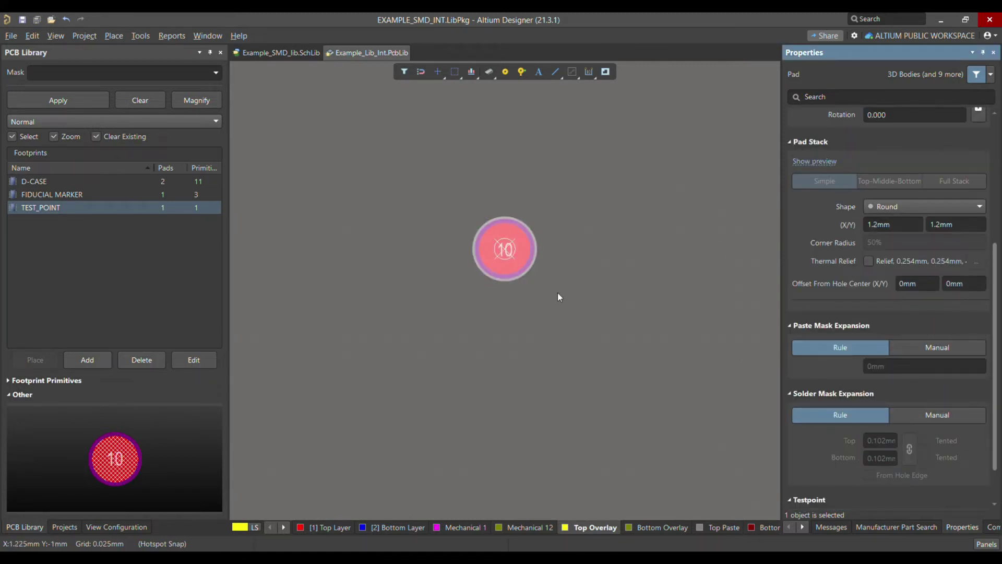
scroll(558, 291, "up", 1, "ctrl")
scroll(486, 162, "up", 1, "ctrl")
scroll(492, 197, "up", 1, "ctrl")
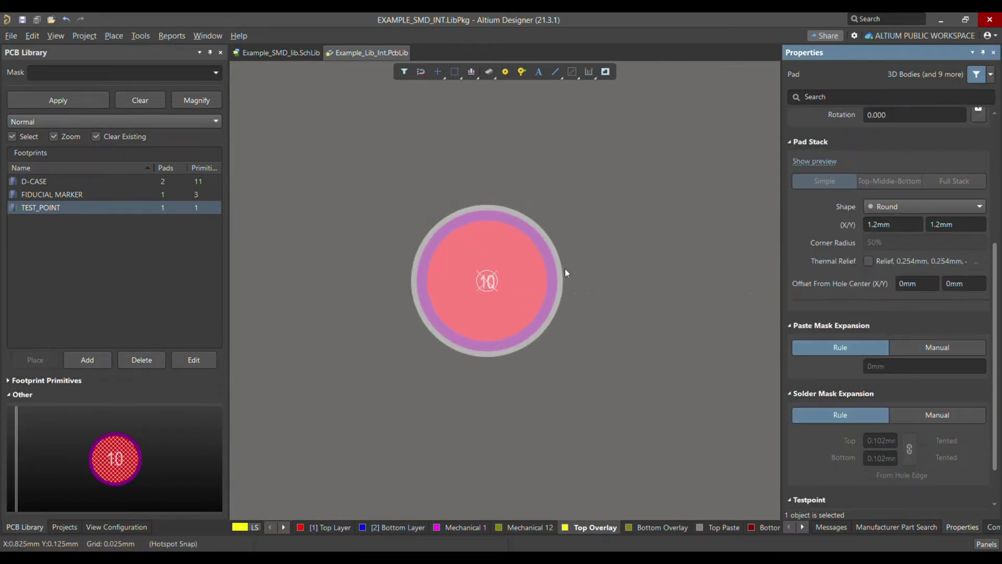
scroll(556, 275, "up", 2, "ctrl")
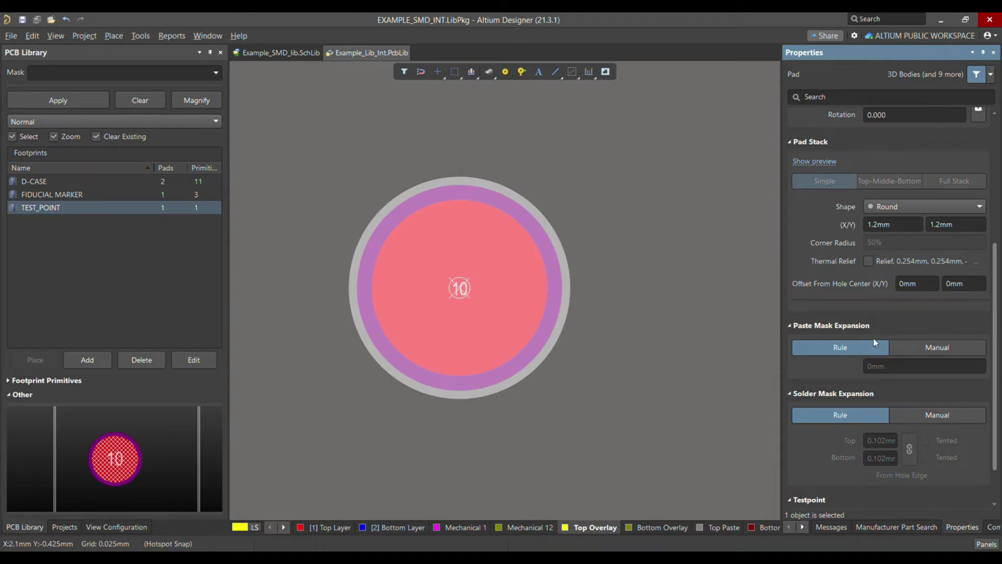
left_click(691, 321)
left_click(554, 285)
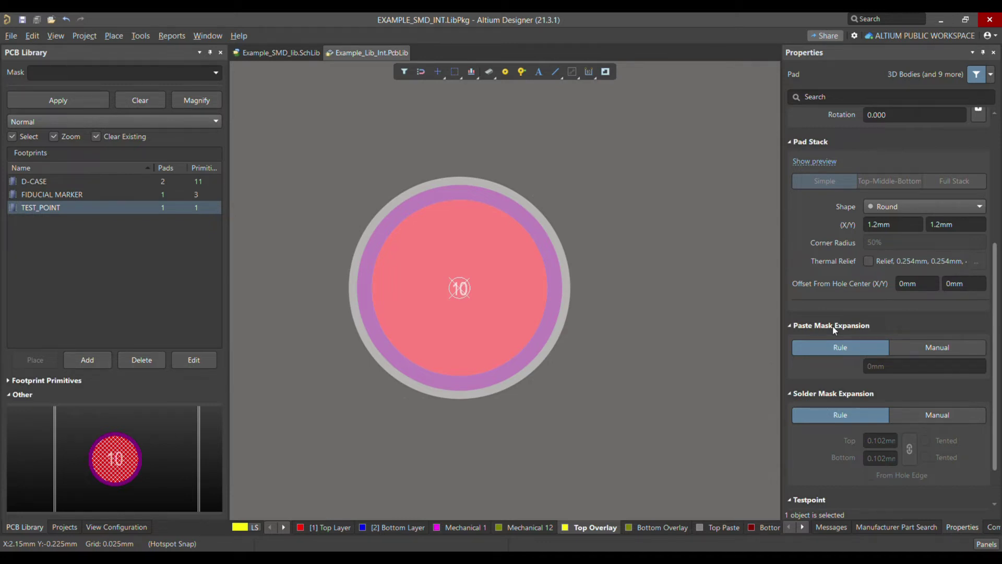
left_click(935, 348)
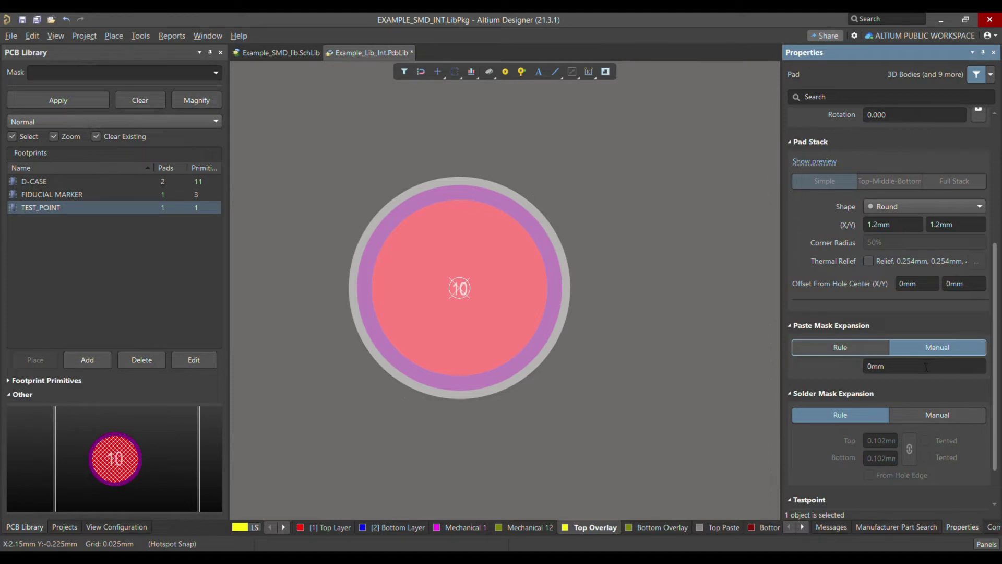
left_click(924, 368)
type(".6")
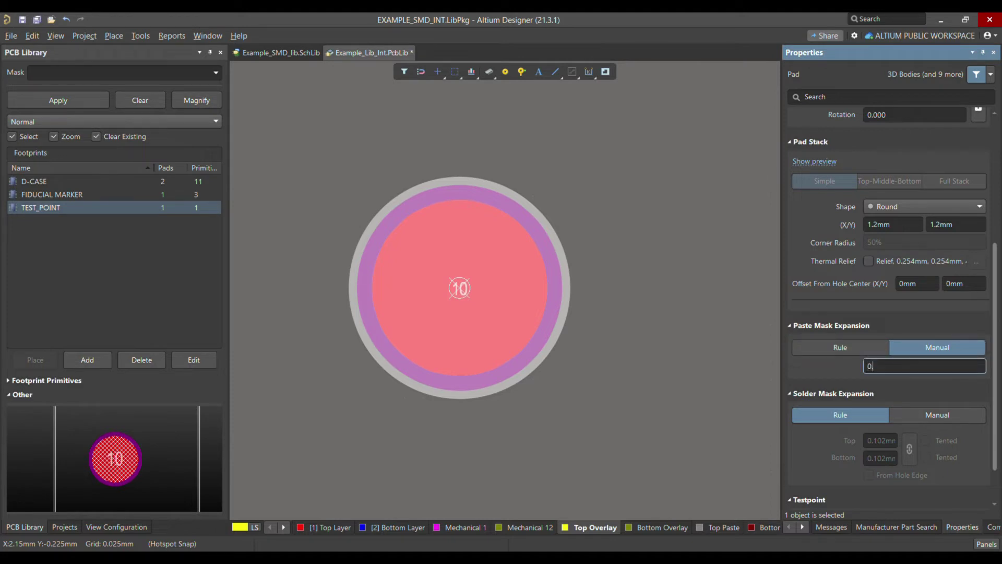
type("- 0.6")
left_click(840, 348)
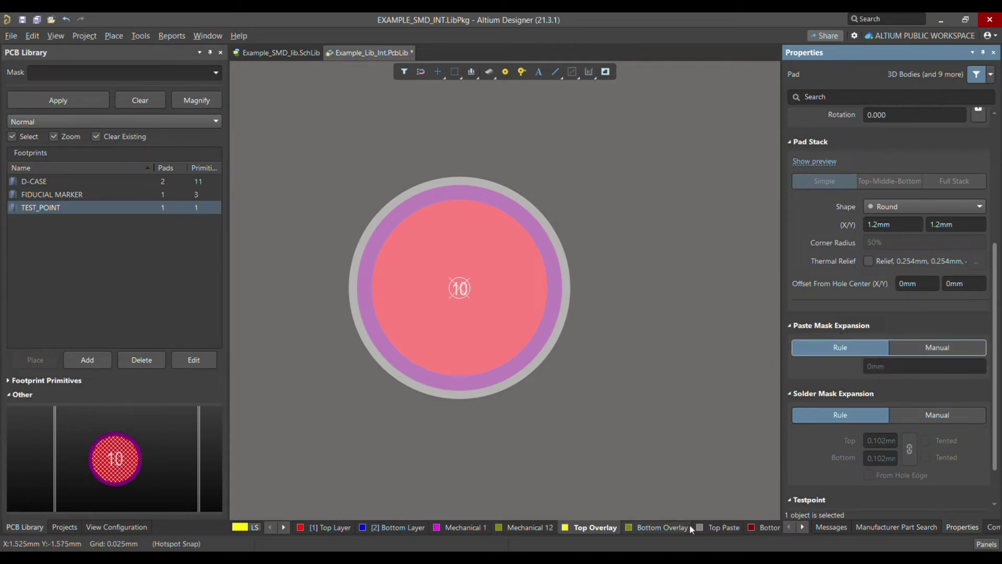
- Switch to the Top Paste layer and show it alone
left_click(716, 528)
left_click(544, 395)
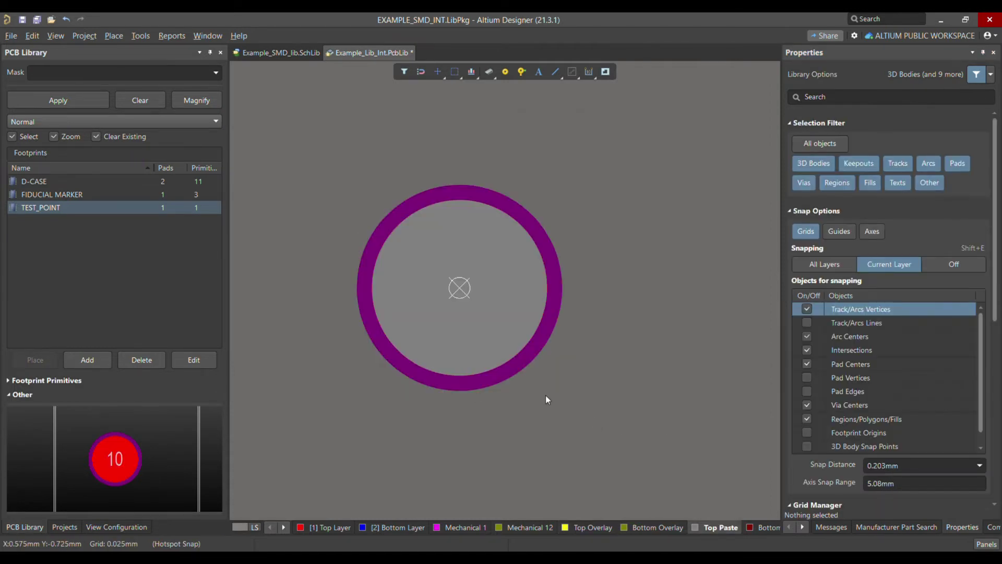
key("shift+s")
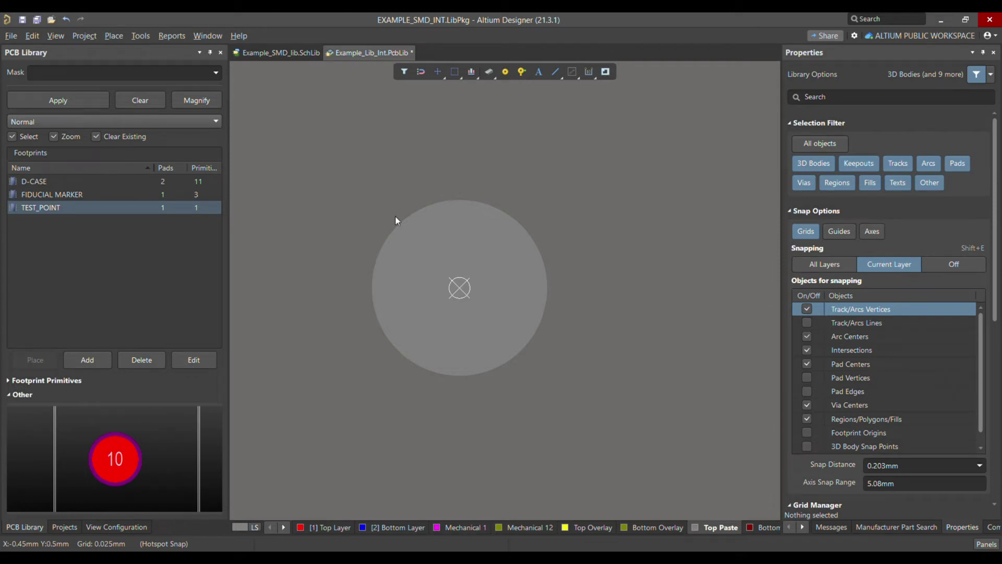
left_click(480, 233)
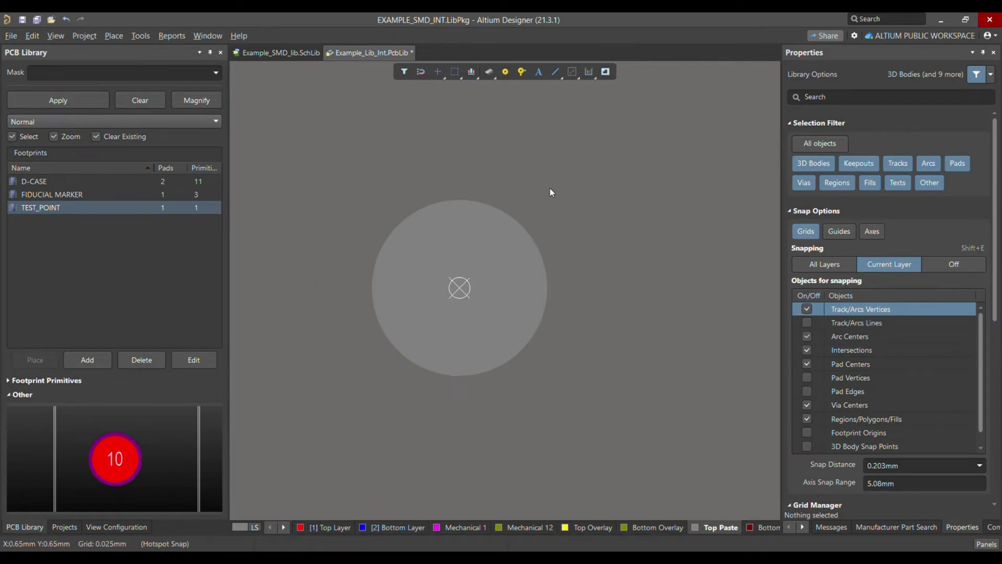
left_click(505, 317)
key("Escape")
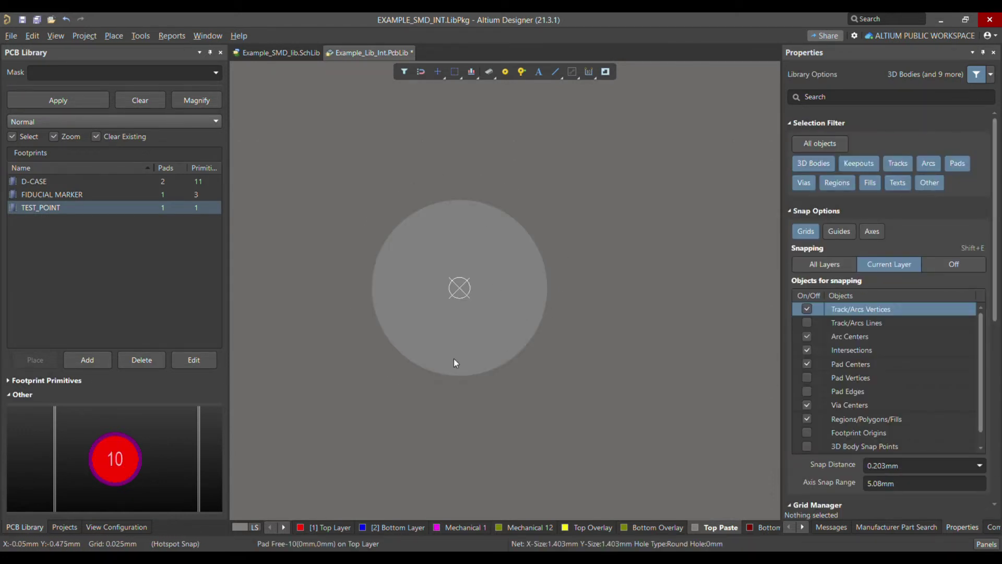
- Set the pad's paste mask expansion to manual -0.6mm
left_click(509, 267)
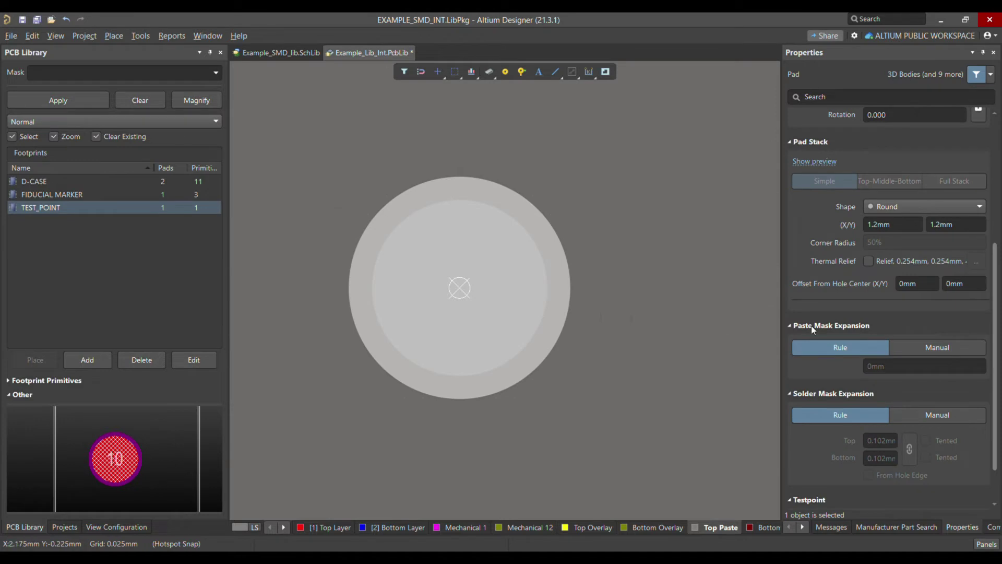
left_click(947, 349)
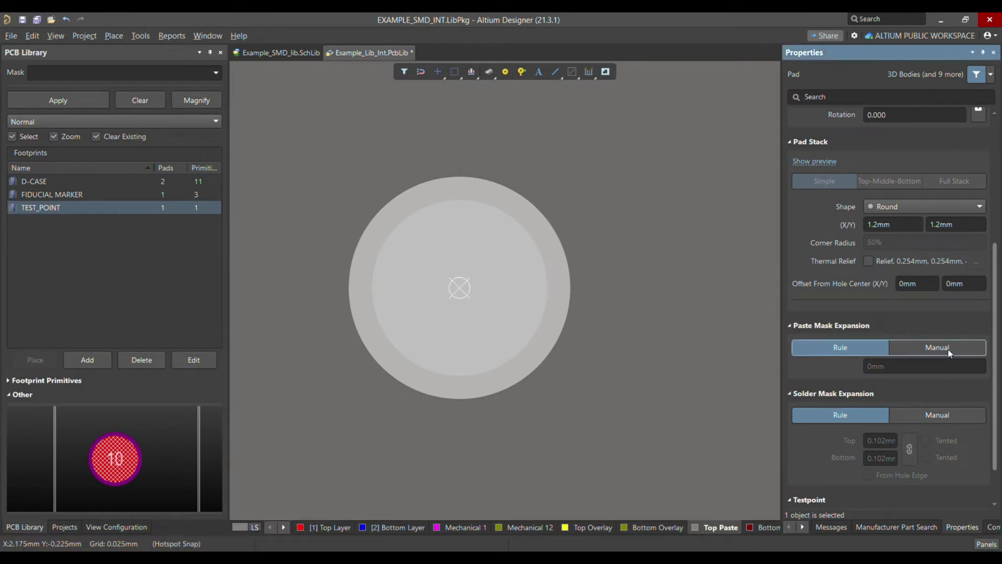
left_click(933, 366)
type("-")
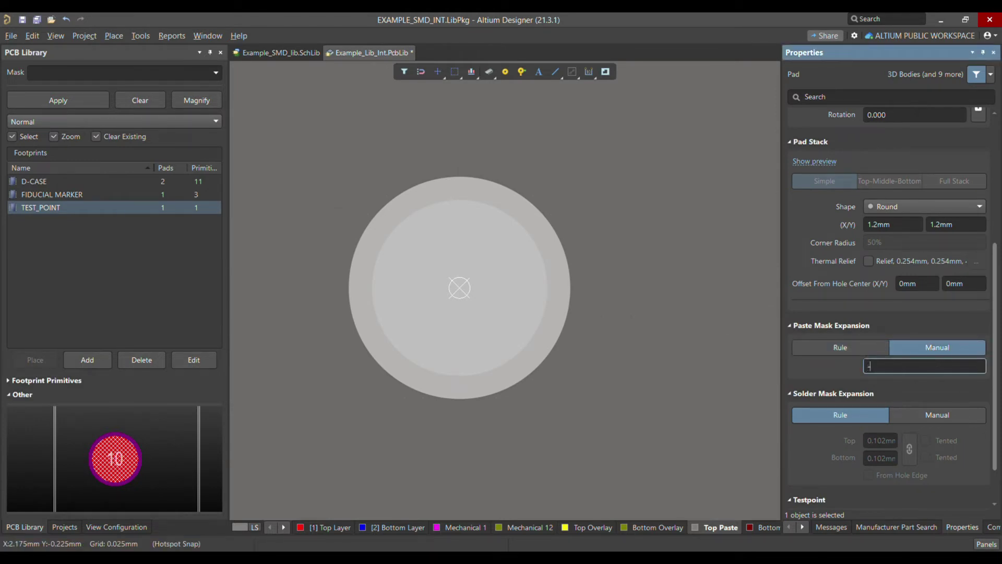
type("0.6mm")
key("Return")
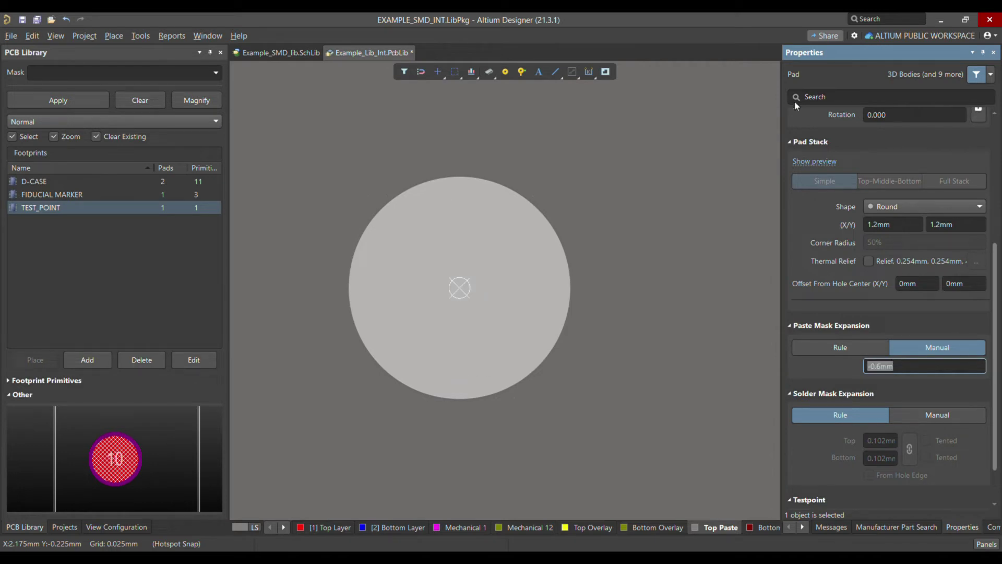
left_click(609, 328)
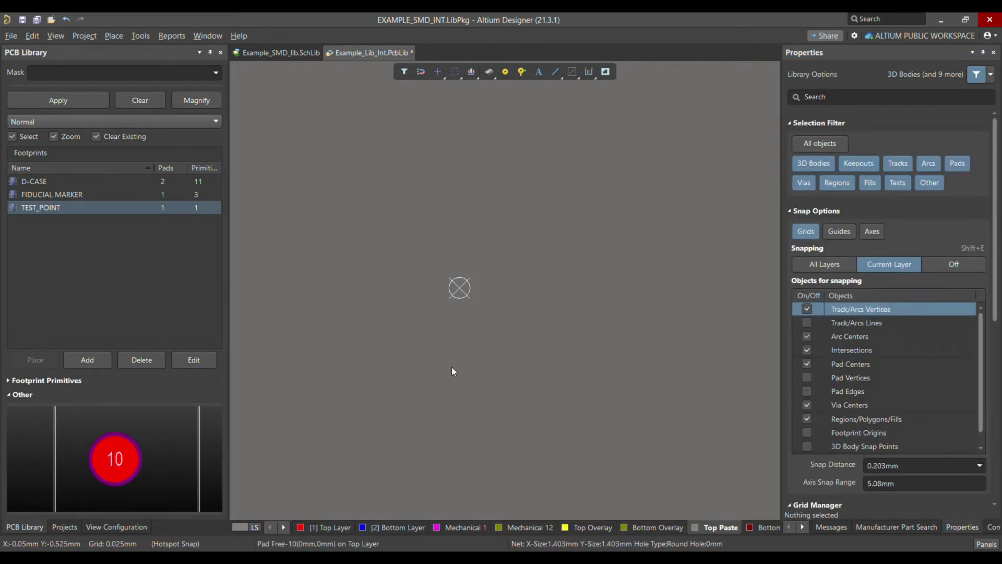
- Switch back to the Top Layer and reselect the pad to verify its -0.6mm mask expansion
left_click(330, 527)
left_click(485, 332)
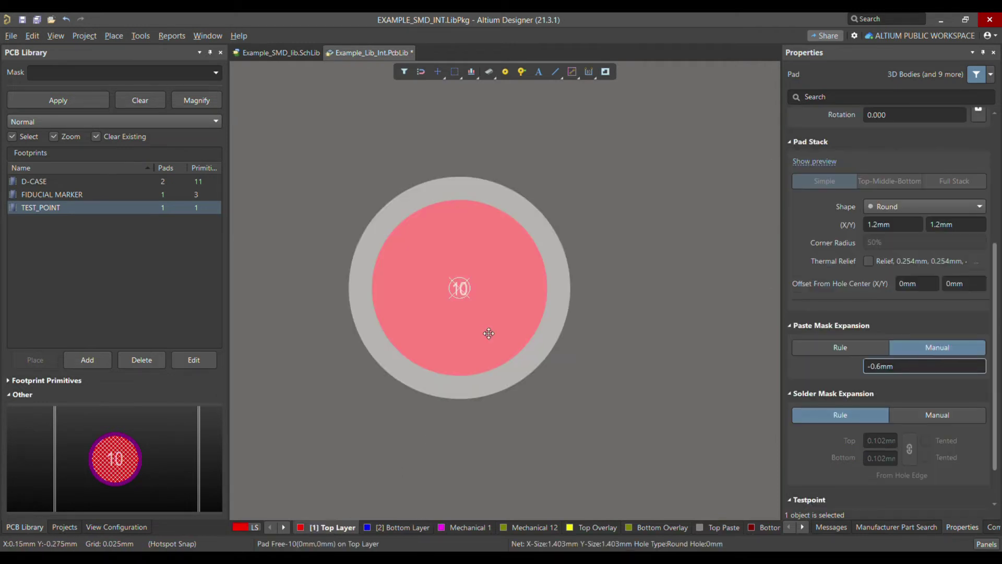
left_click(565, 346)
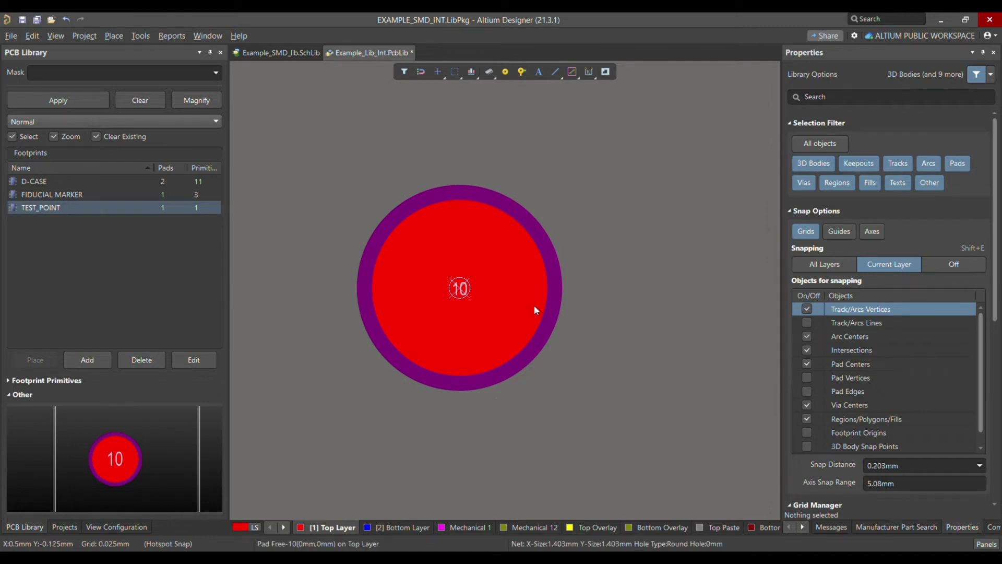
left_click(521, 315)
left_click(931, 367)
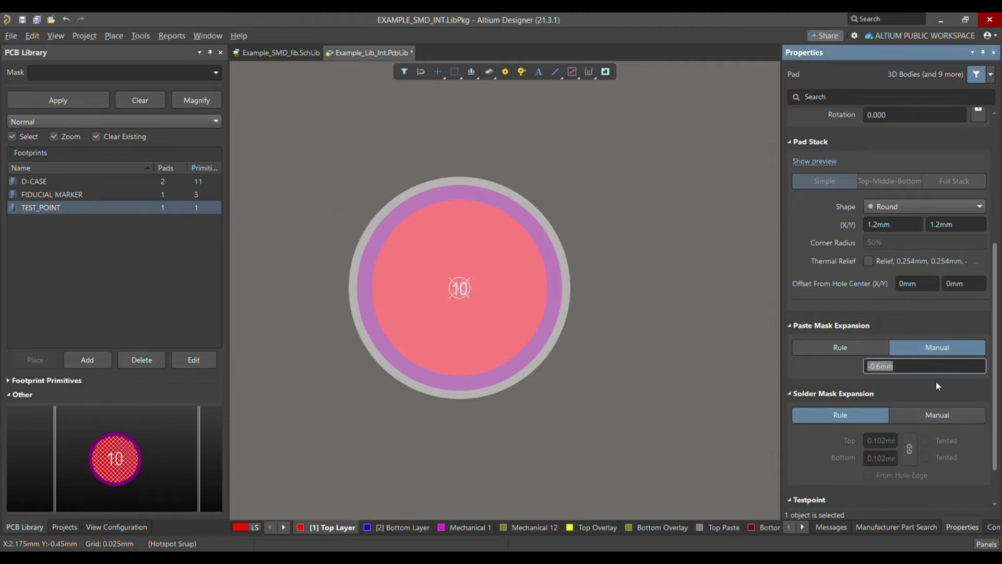
scroll(909, 478, "down", 2)
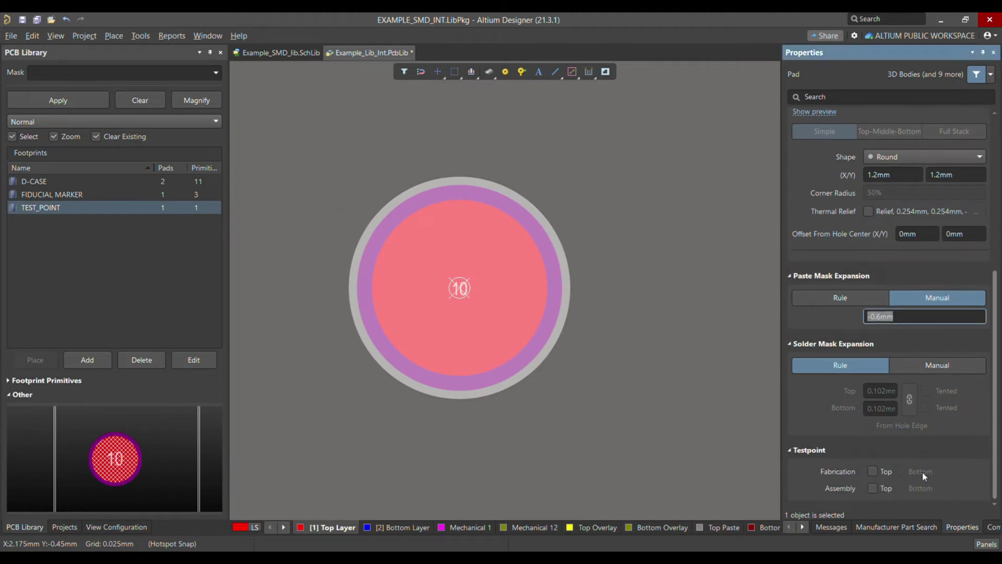
left_click(615, 324)
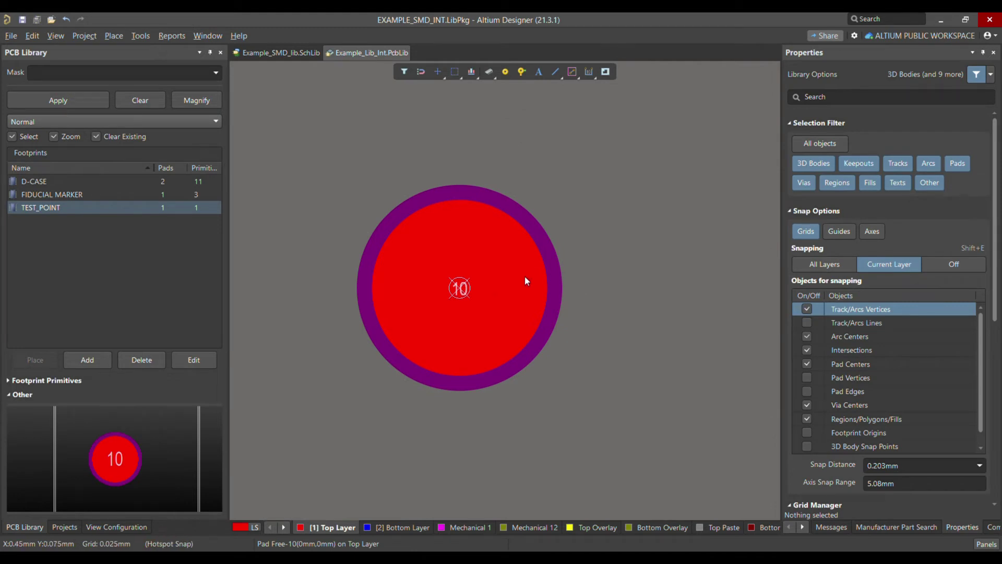
- Review the View Configuration layer settings, then return to the PCB Library footprint list
left_click(100, 528)
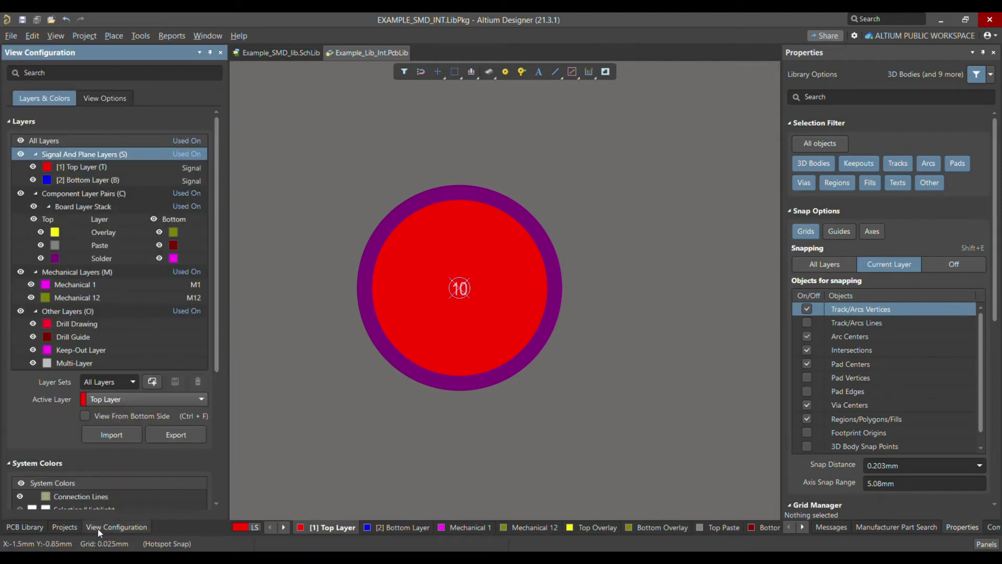
scroll(120, 278, "down", 2)
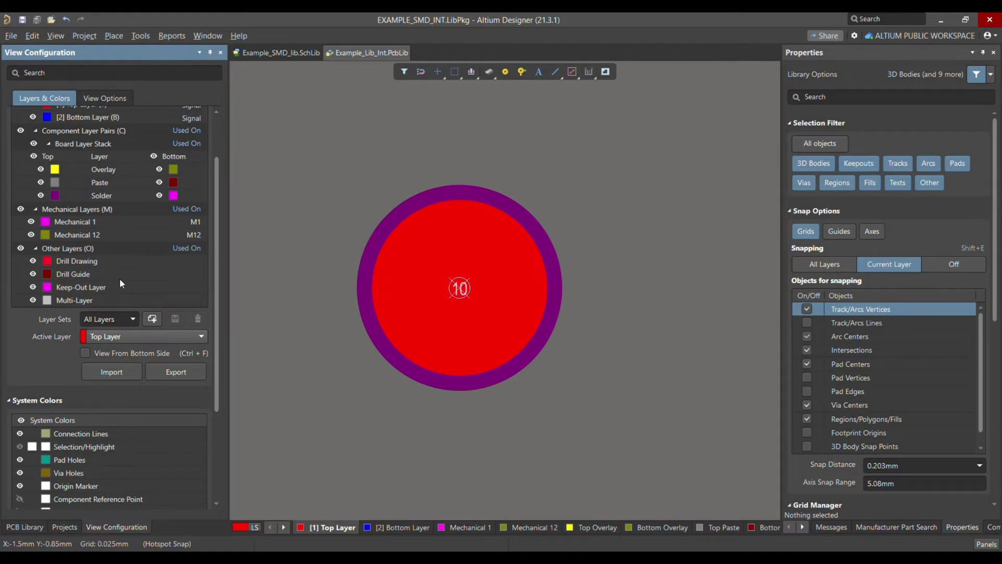
scroll(130, 232, "down", 3)
scroll(131, 235, "down", 3)
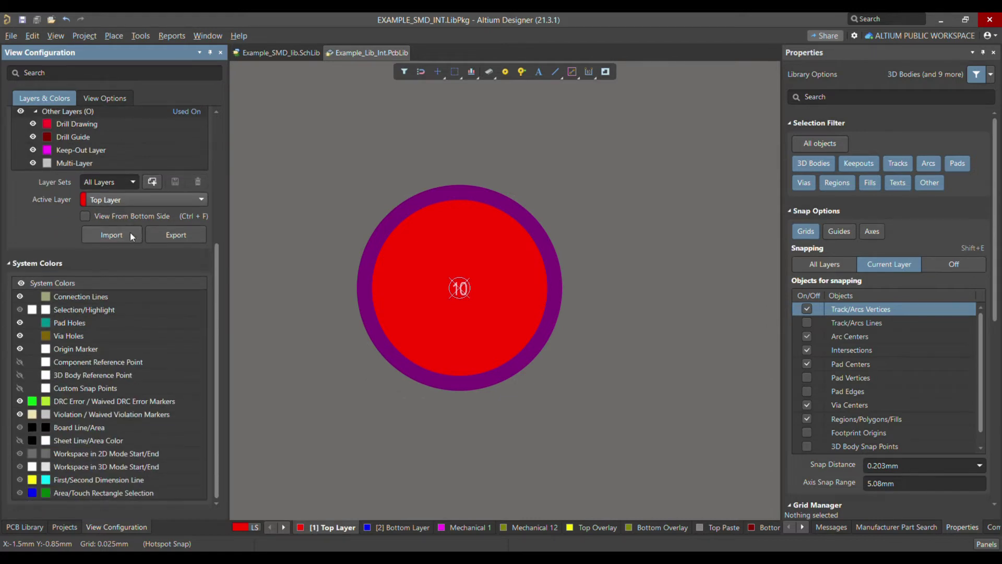
scroll(130, 235, "up", 5)
scroll(131, 235, "up", 3)
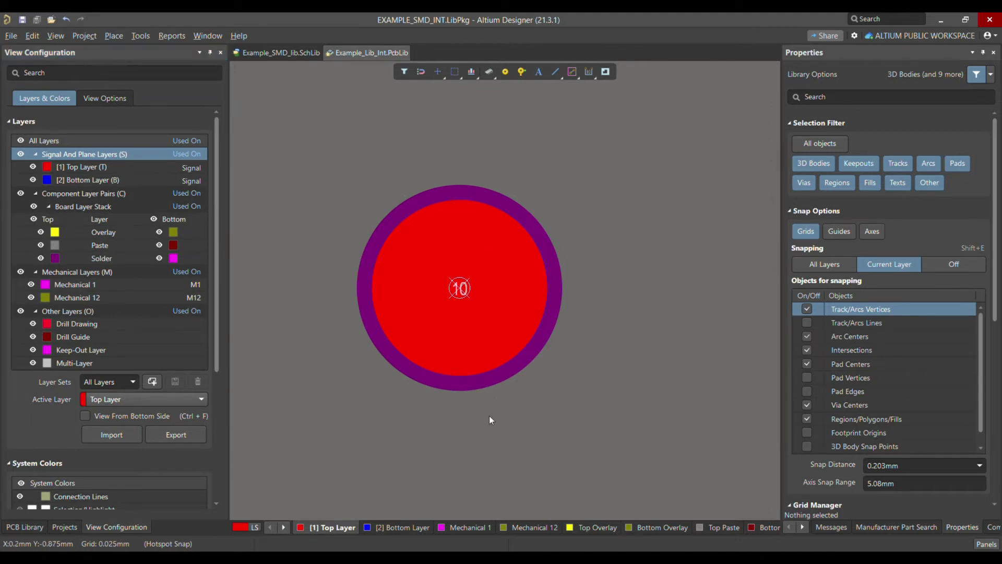
left_click(35, 525)
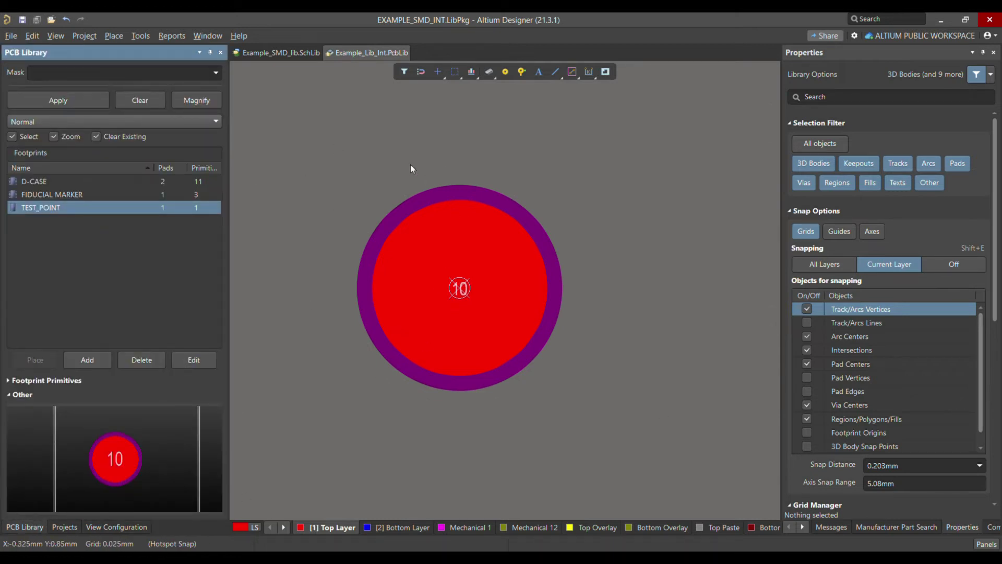
- Start placing a 3D body as a cylinder with 0.03mm height and 0.6mm radius
left_click(109, 37)
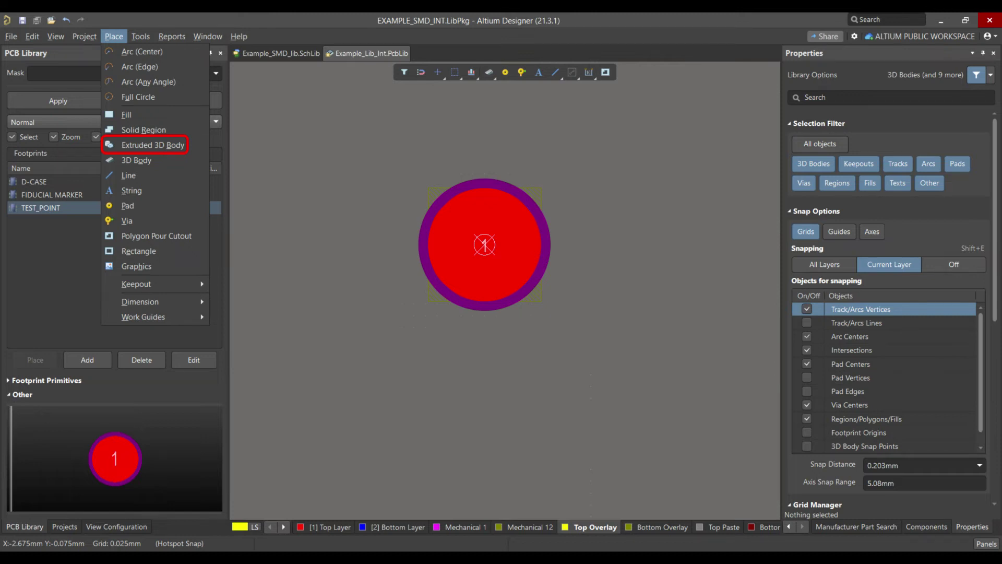
left_click(153, 145)
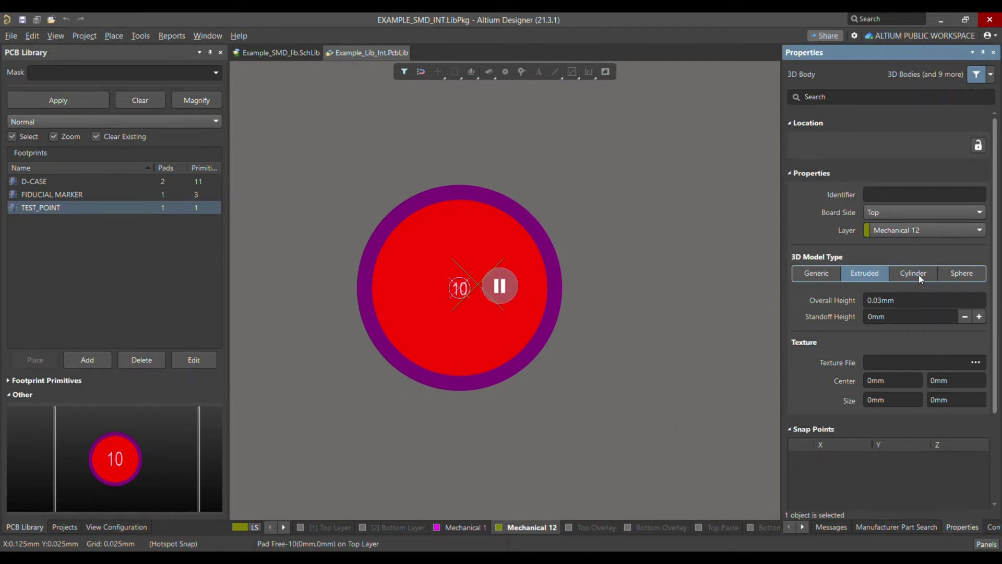
left_click(918, 275)
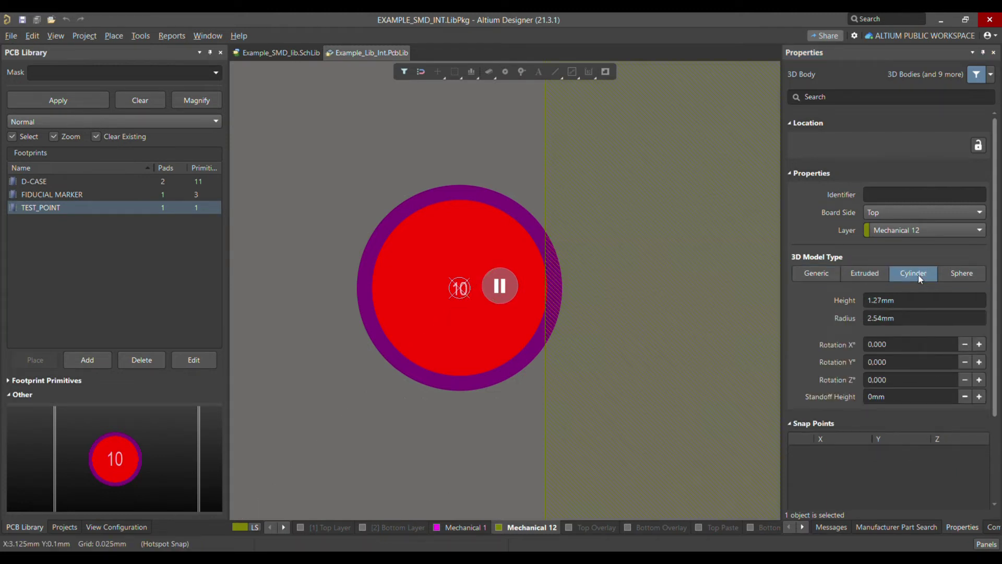
left_click(912, 300)
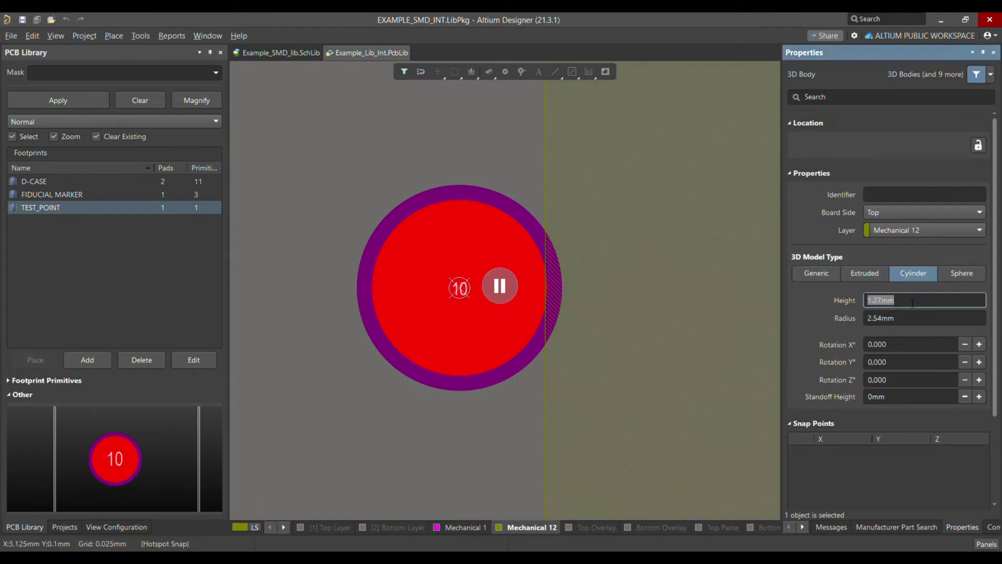
type("0.03")
key("Tab")
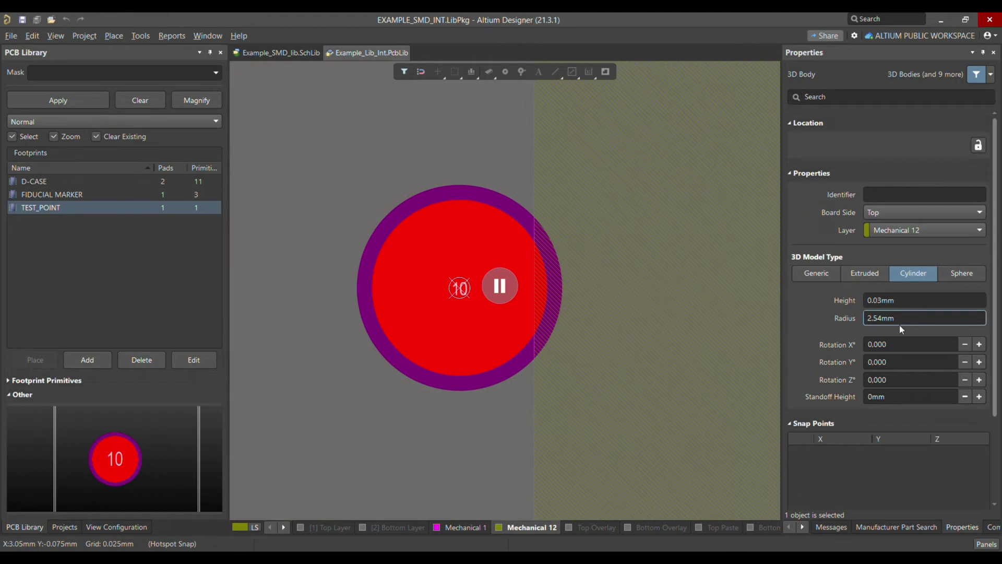
left_click(919, 320)
type("0.6")
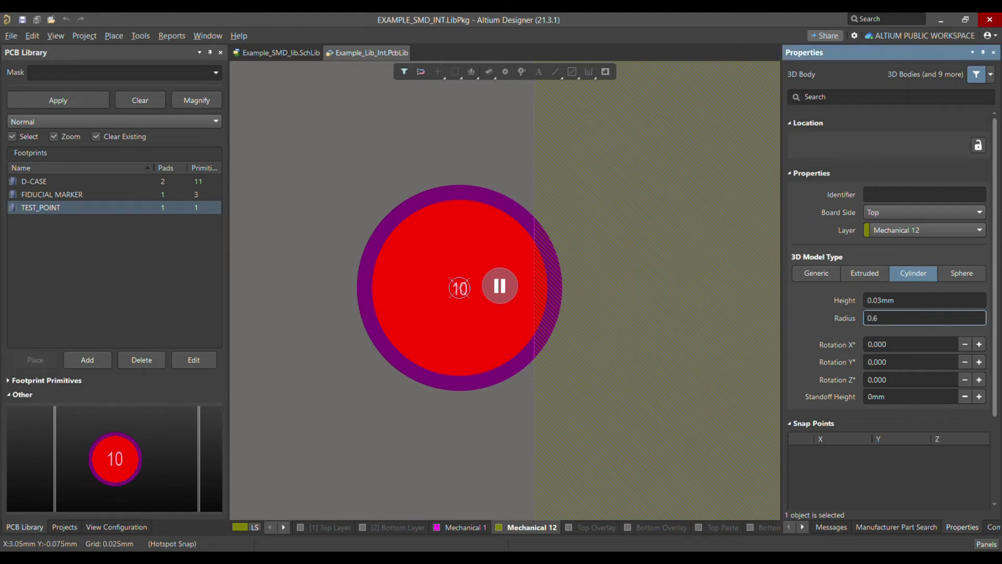
left_click(479, 288)
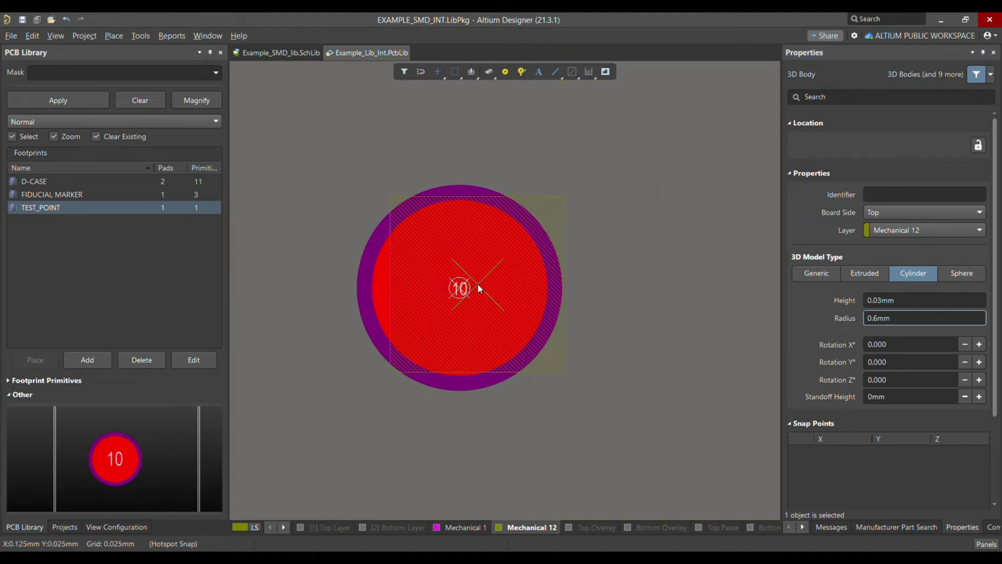
- Centre the cylinder body on the pad and place it at the origin
left_click_drag(477, 283, 609, 226)
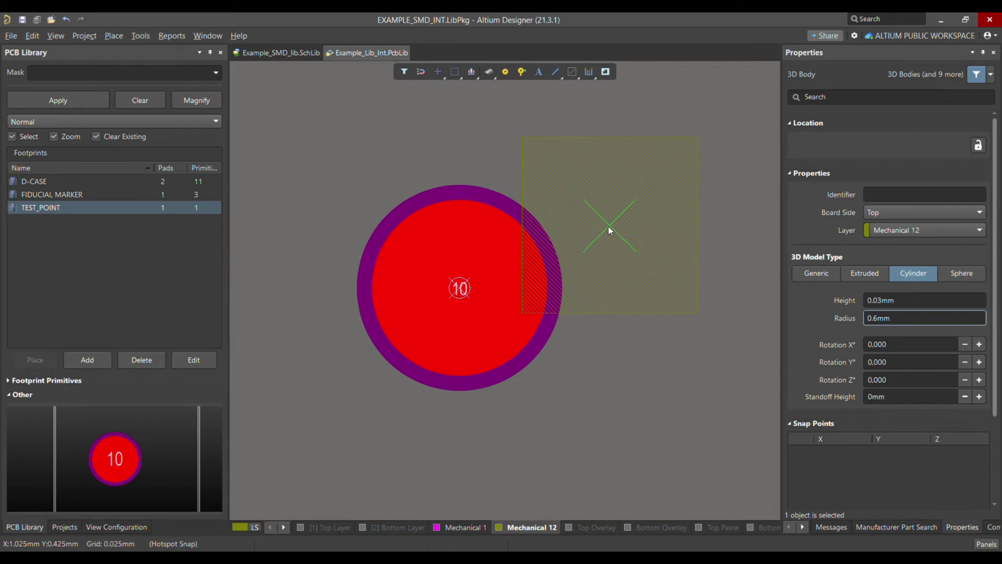
left_click_drag(608, 227, 454, 293)
scroll(454, 293, "up", 5, "ctrl")
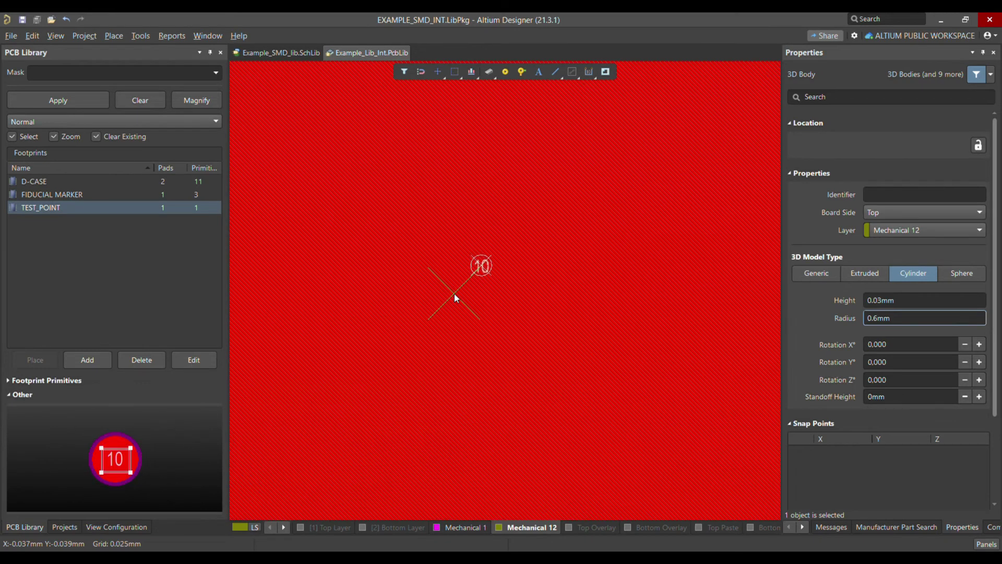
left_click_drag(481, 267, 483, 299)
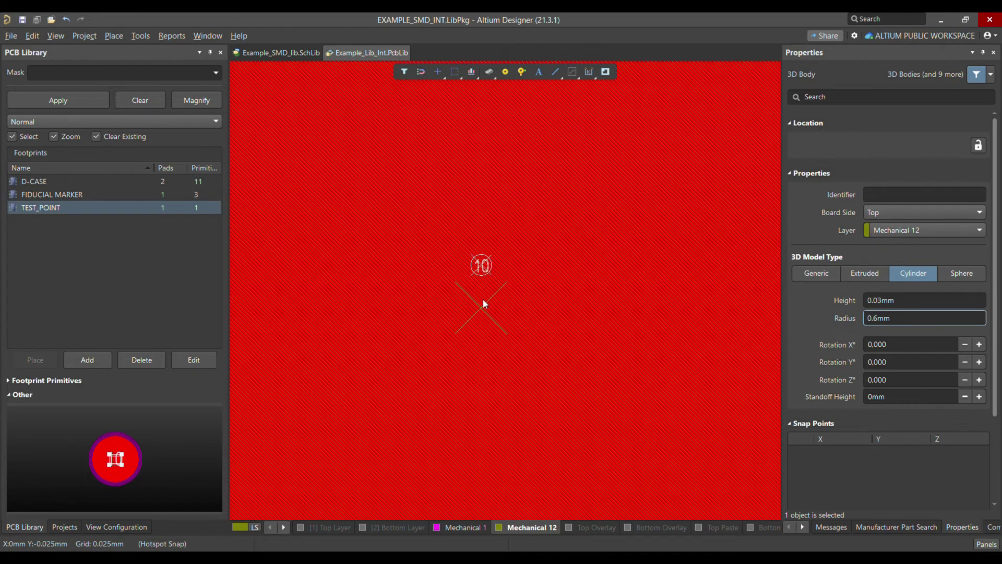
left_click_drag(483, 299, 483, 265)
scroll(477, 266, "down", 4, "ctrl")
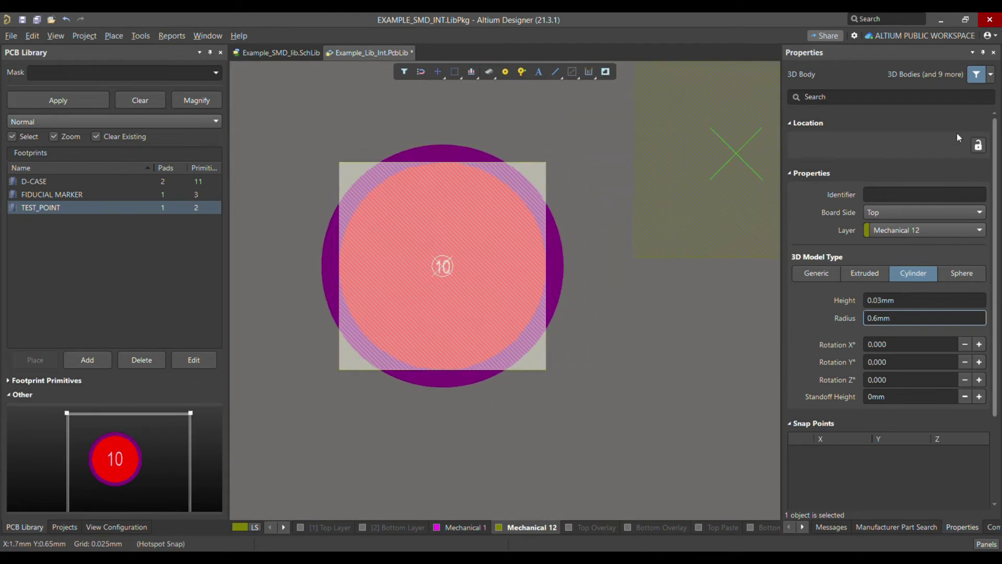
left_click(474, 274)
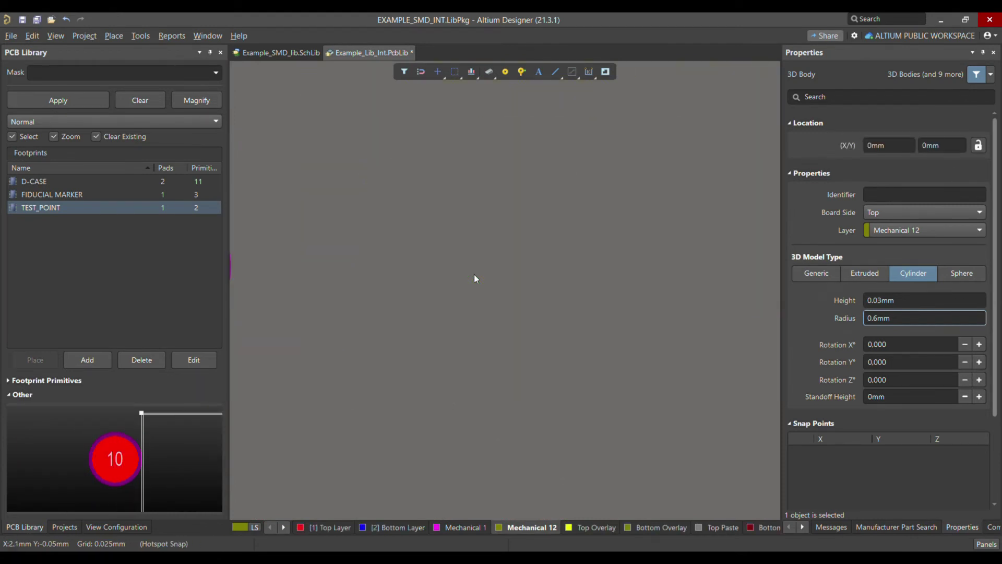
- Lock the 3D body's location and save the footprint library
key("ctrl+Page_Down")
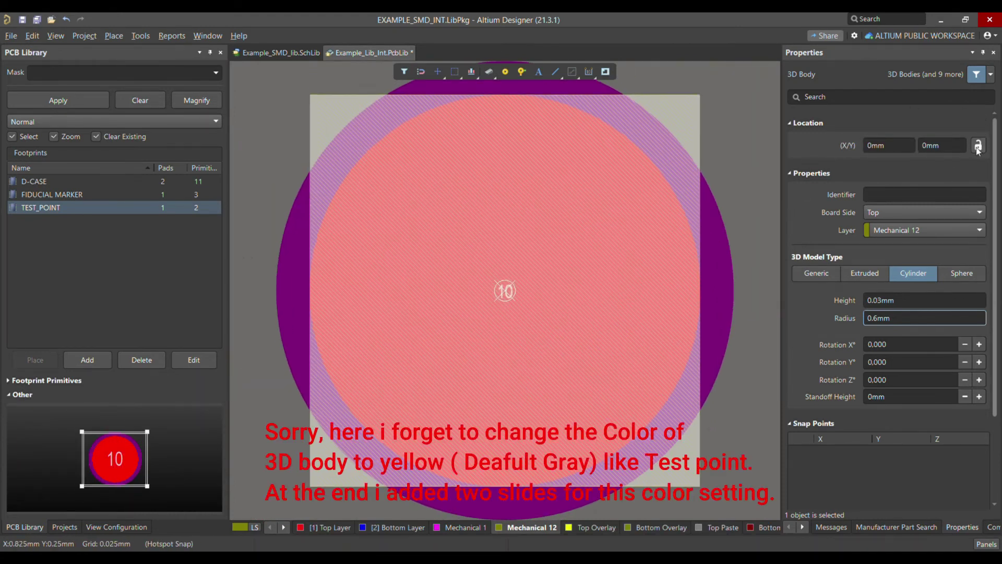
left_click(978, 146)
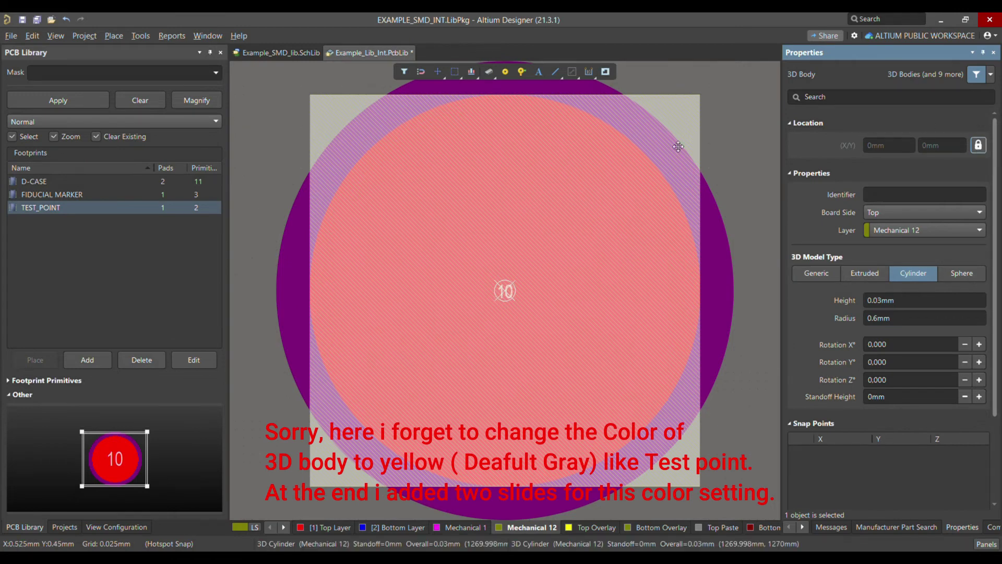
scroll(532, 230, "down", 2, "ctrl")
left_click(658, 302)
key("ctrl+s")
- Inspect the cylinder in 3D from top and underside, then return to 2D on Top Layer
key("3")
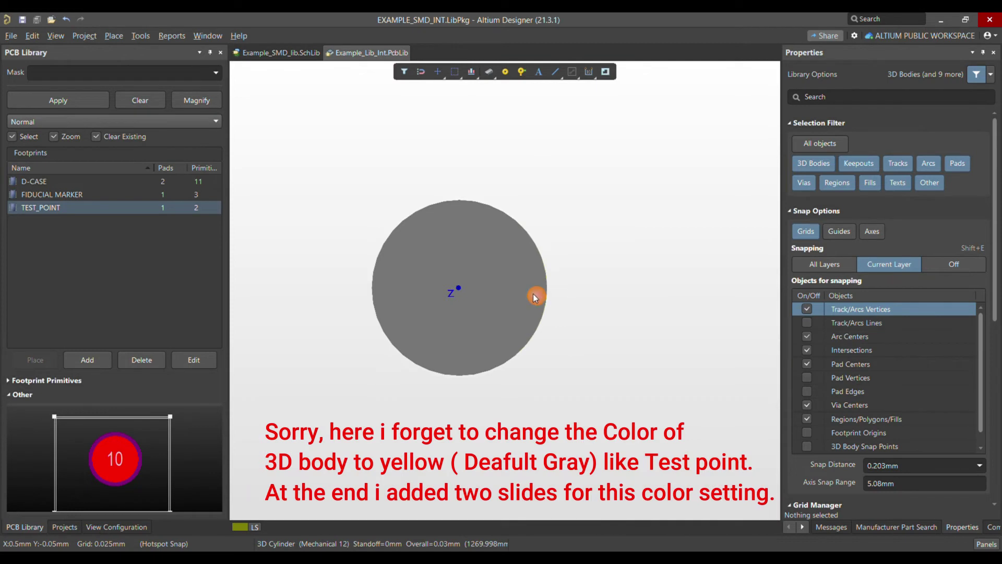
key("v")
key("b")
key("v")
key("b")
right_click_drag(516, 299, 405, 279, "shift")
scroll(405, 279, "up", 3, "ctrl")
key("v")
key("b")
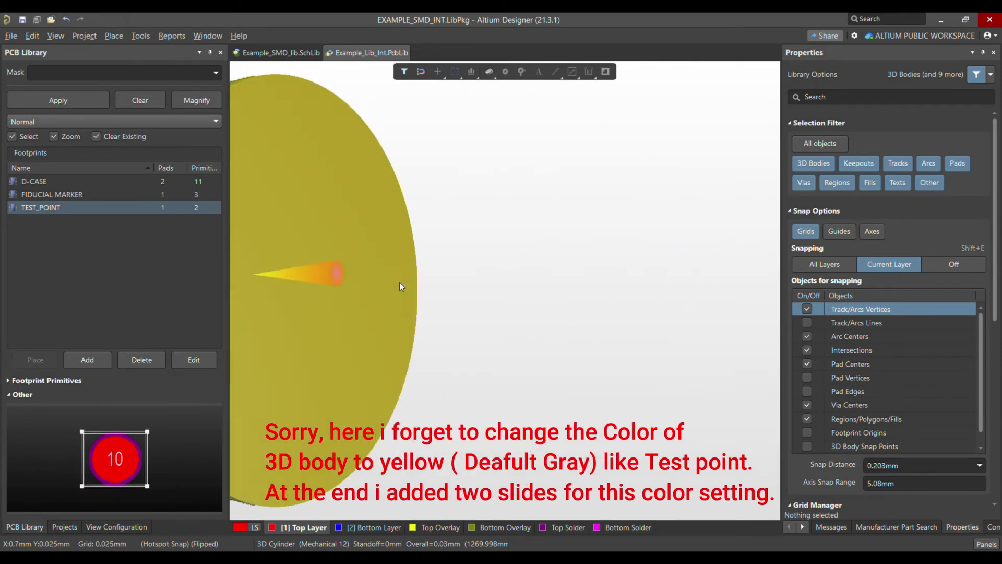
key("2")
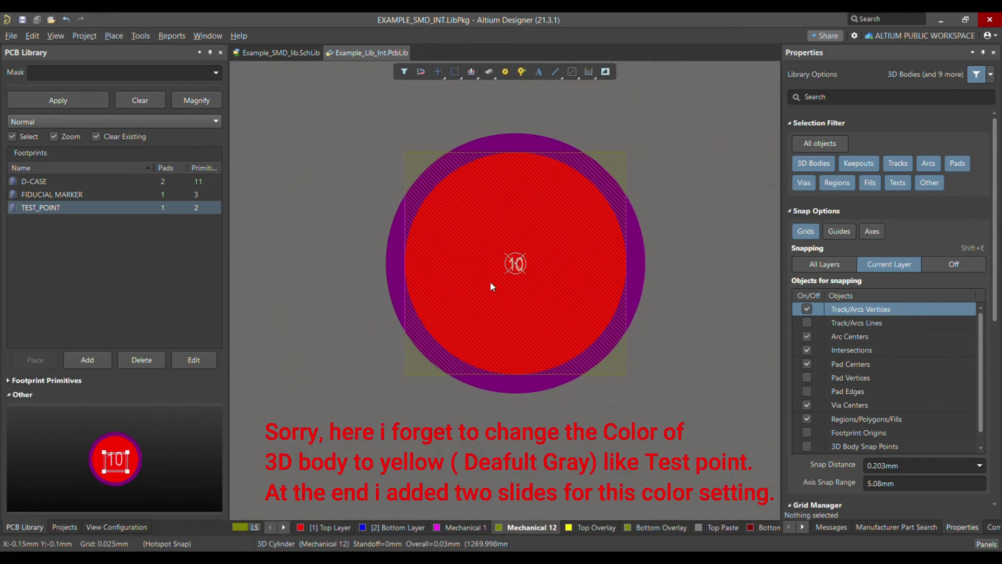
left_click(324, 527)
key("shift+s")
key("shift+s")
key("shift+s")
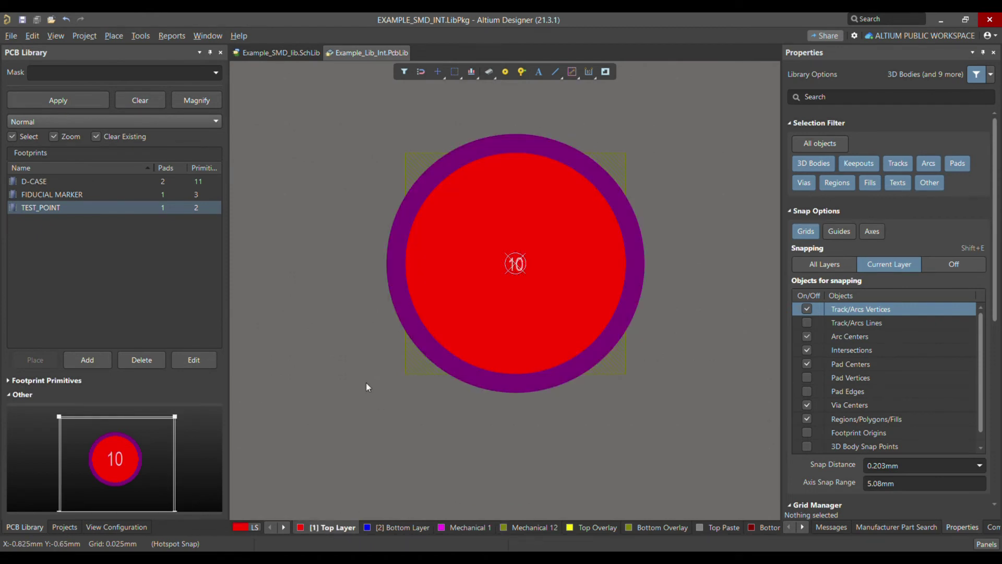
- Measure from the pad centre to its outer edge, reading a 0.7mm radius
scroll(365, 282, "down", 1, "ctrl")
key("ctrl+m")
scroll(507, 276, "up", 2, "ctrl")
left_click(408, 280)
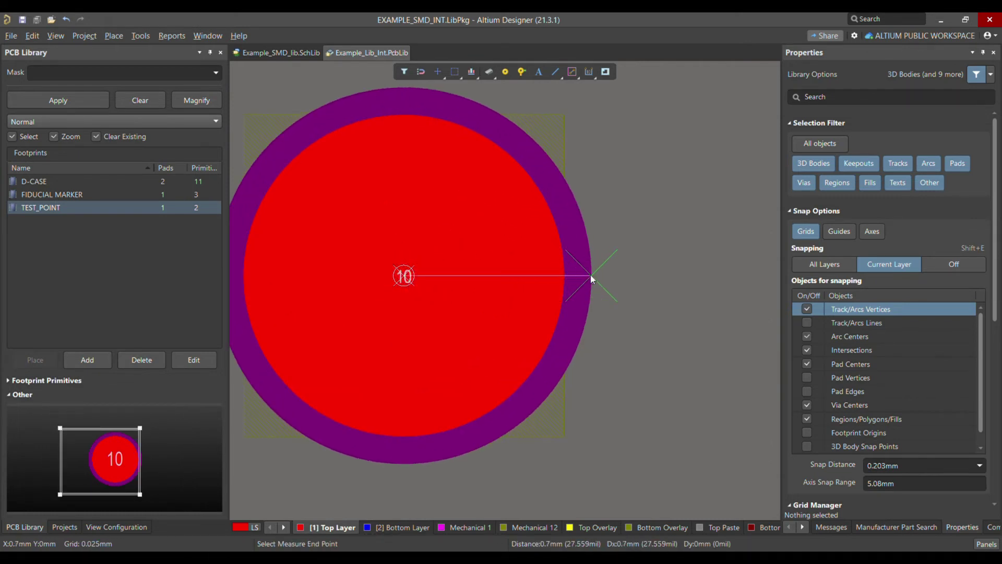
scroll(590, 274, "up", 3, "ctrl")
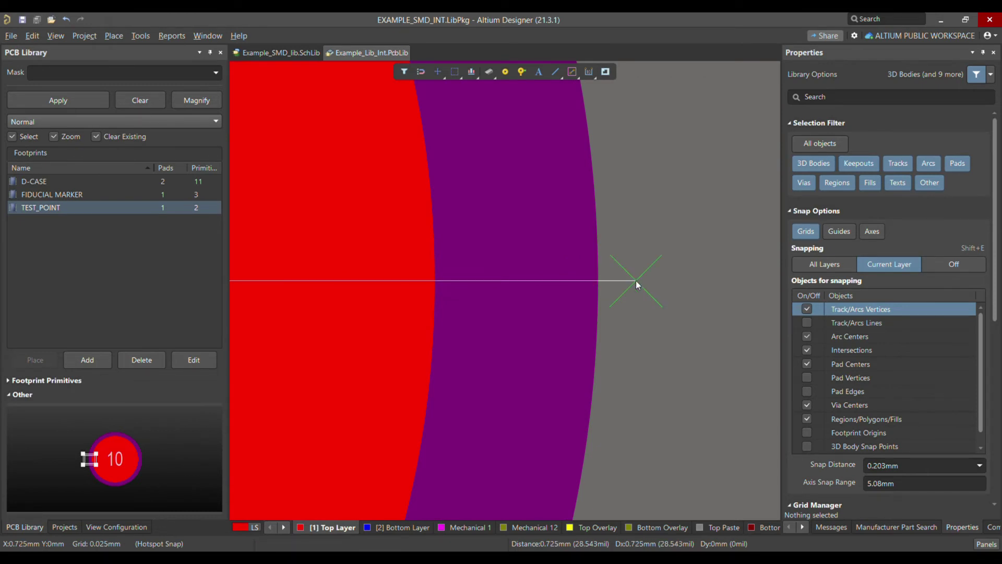
left_click(596, 281)
key("ctrl+Page_Down")
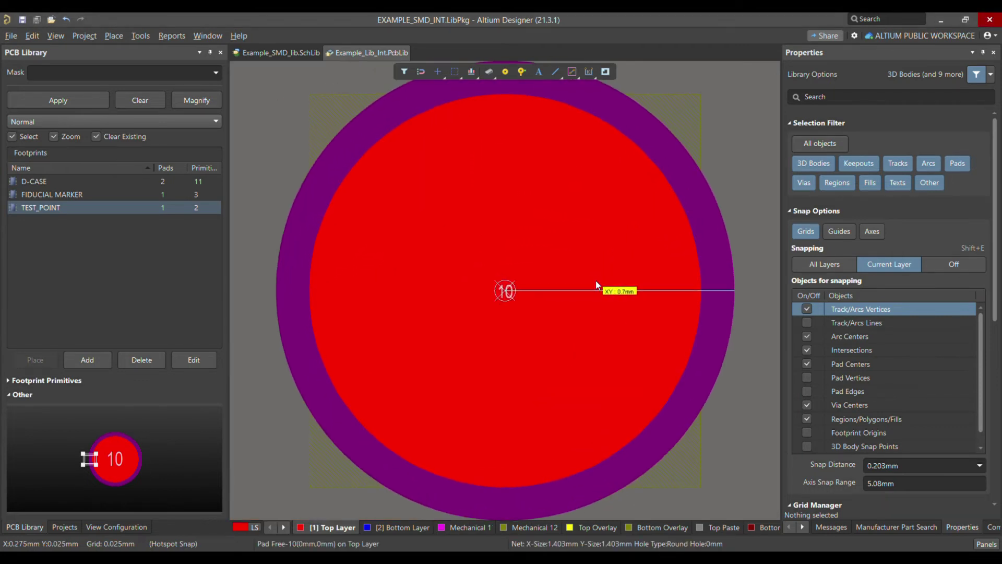
key("Escape")
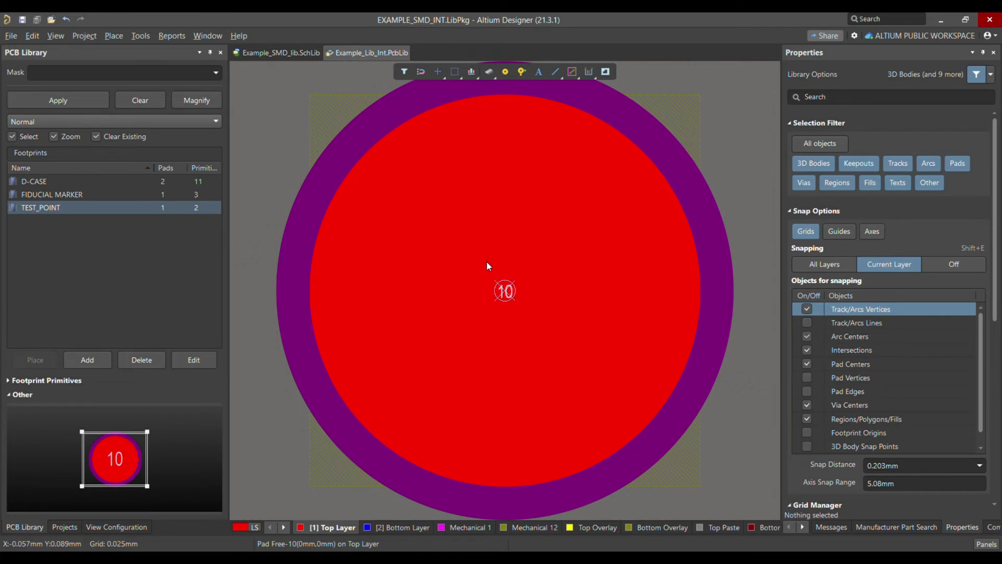
- Make Top Overlay the active layer
scroll(486, 261, "down", 1, "ctrl")
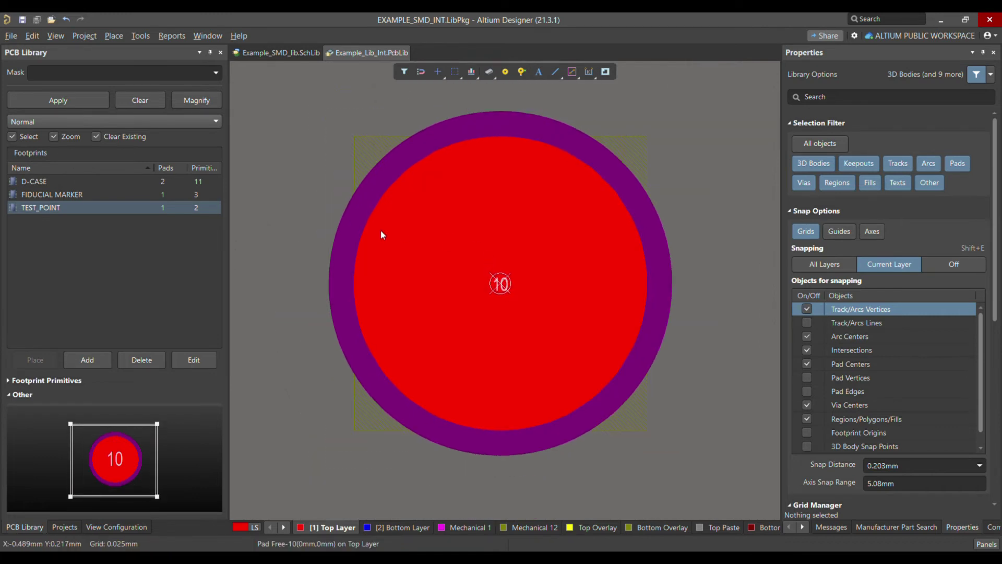
scroll(381, 232, "down", 1, "ctrl")
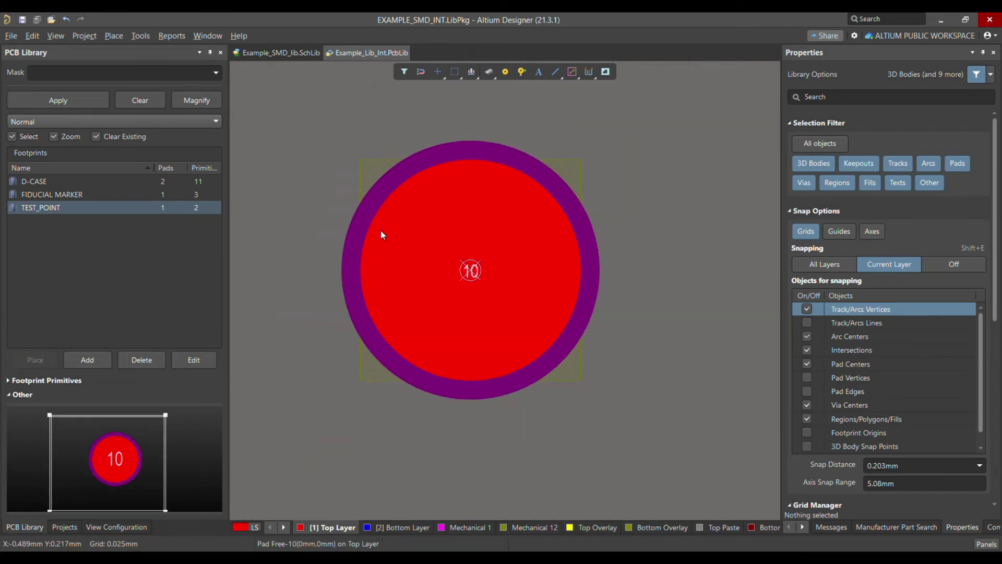
left_click(598, 528)
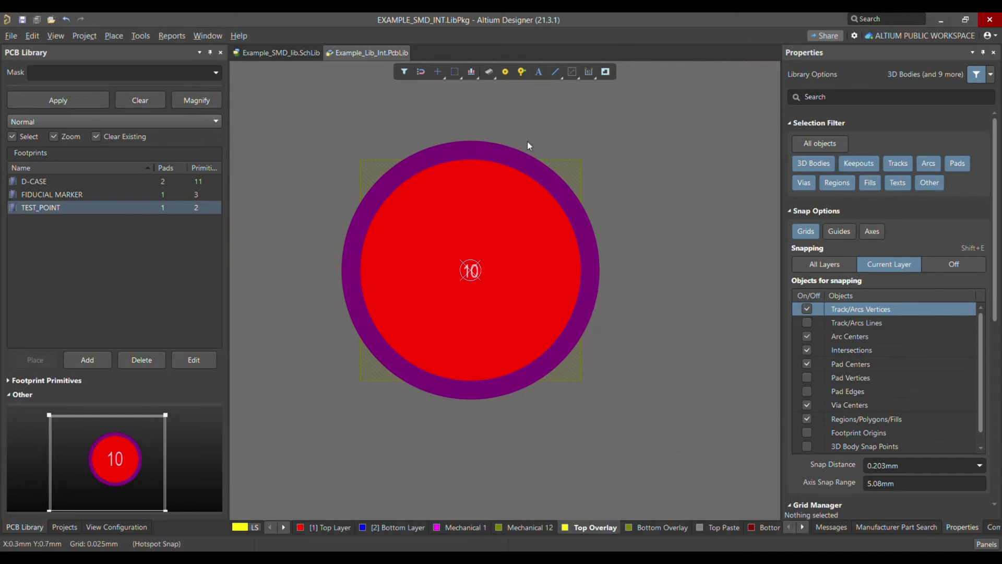
scroll(542, 239, "down", 2, "ctrl")
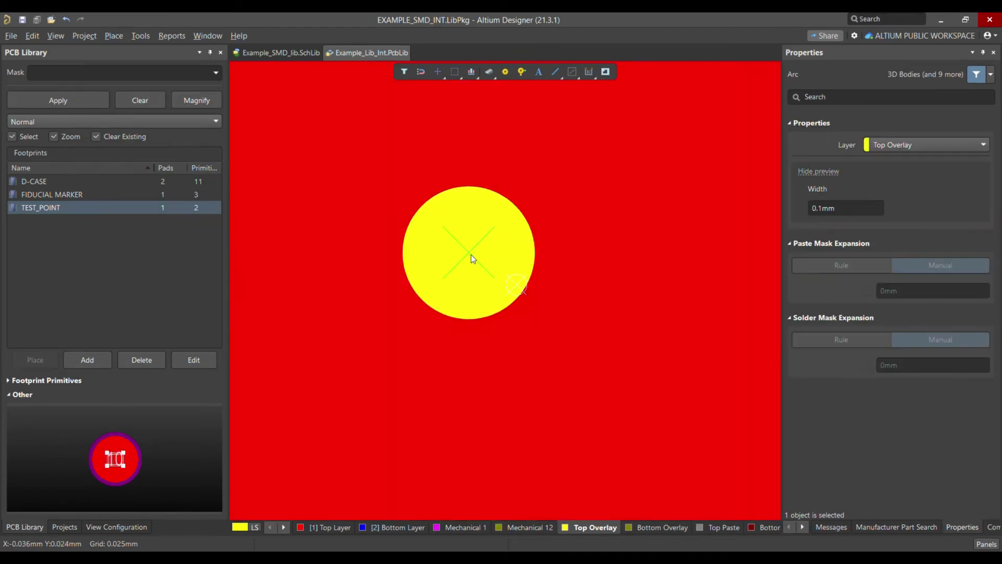
- Draw a 0.1mm-wide Top Overlay full circle of 0.76mm radius around the pad centre
scroll(470, 255, "up", 2, "ctrl")
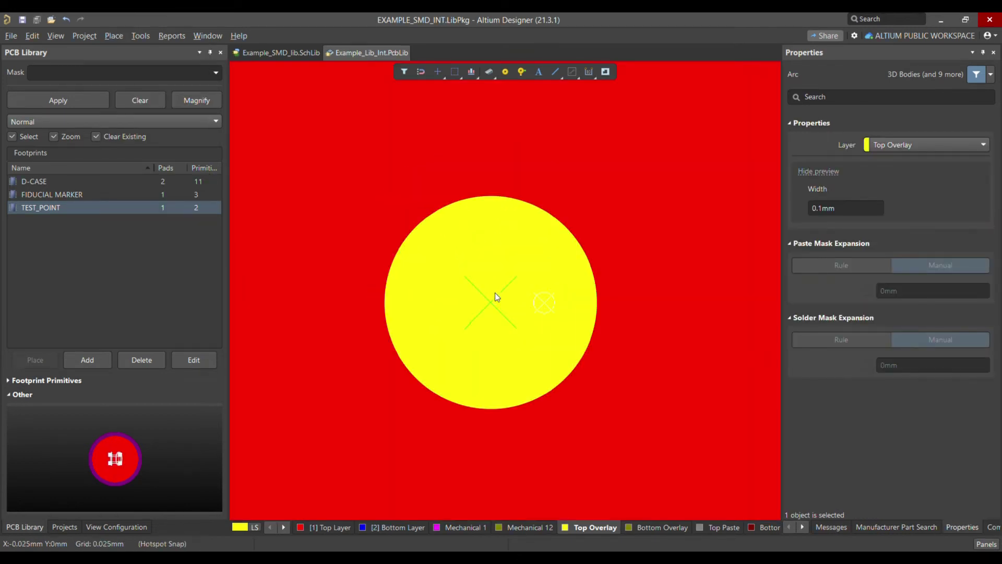
scroll(543, 303, "down", 4, "ctrl")
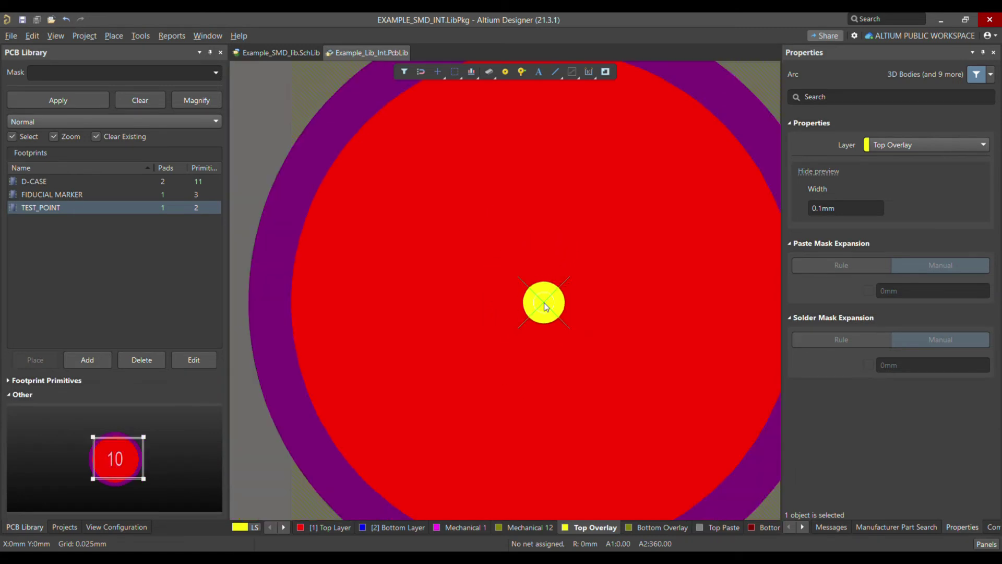
scroll(609, 353, "down", 3)
scroll(596, 302, "down", 3, "ctrl")
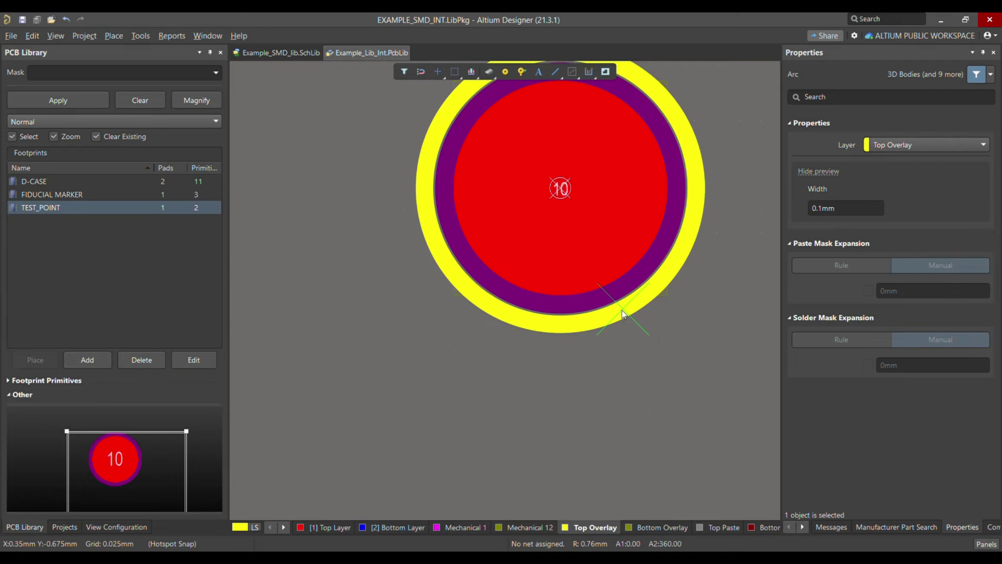
scroll(622, 310, "up", 5, "ctrl")
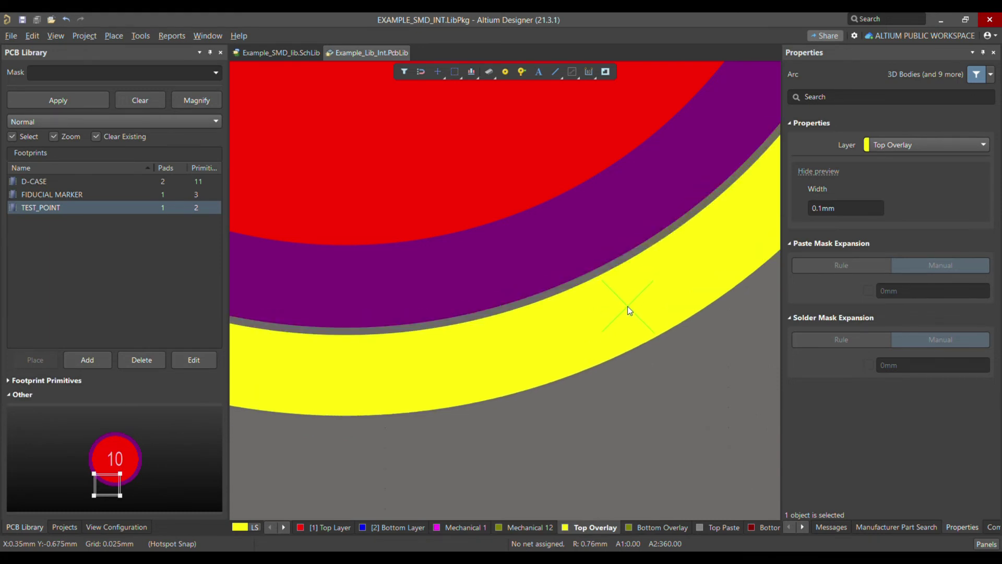
left_click(627, 306)
key("Escape")
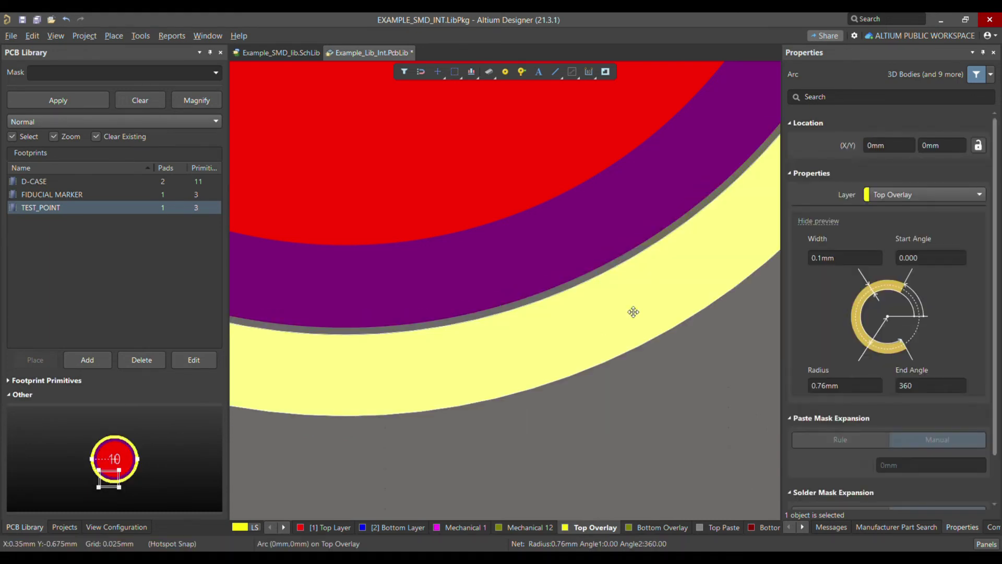
- Try circle radius values of 0.71, 0.74, 0.75 and 0.76mm to check the fit
scroll(632, 299, "down", 3, "ctrl")
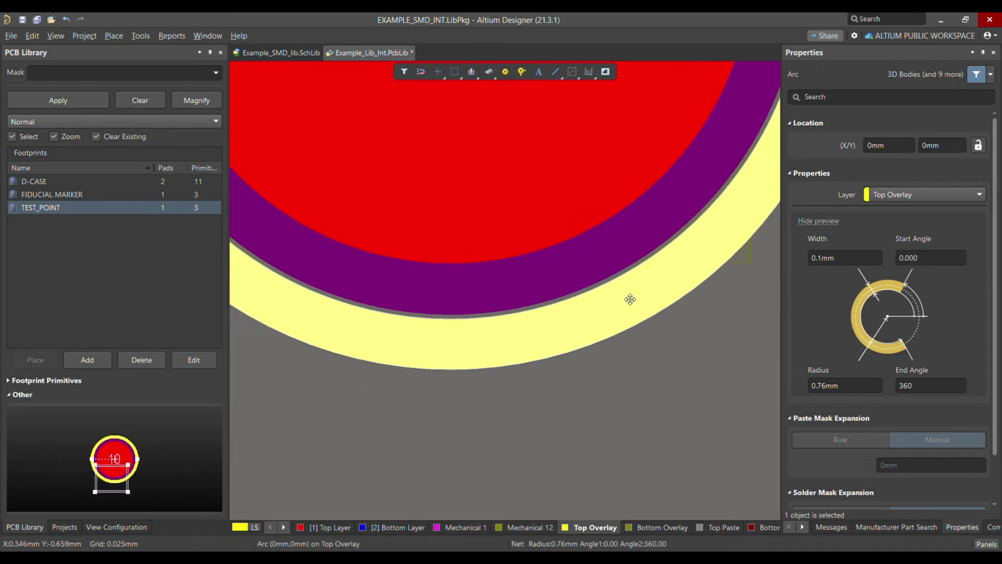
scroll(600, 296, "up", 3, "ctrl")
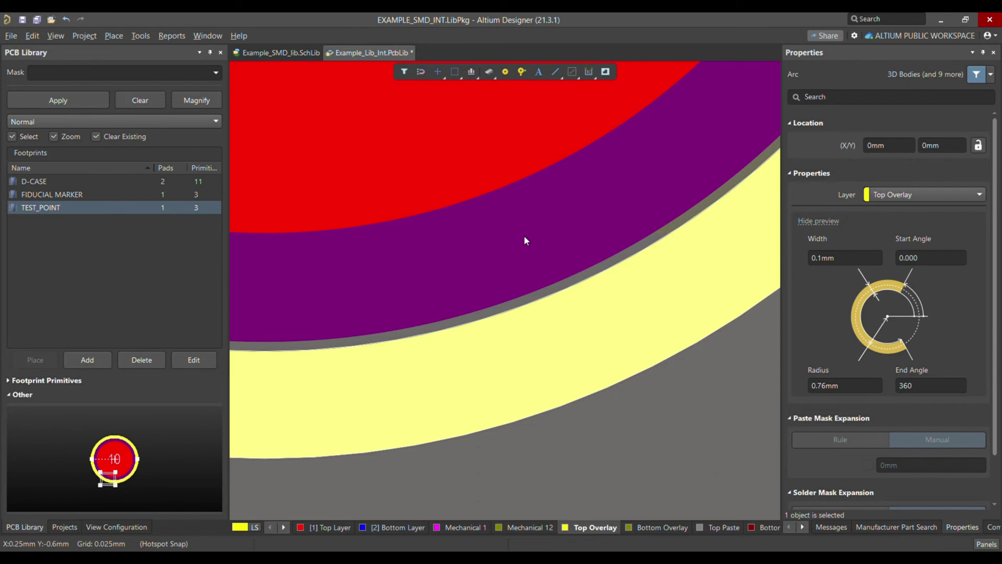
left_click(825, 386)
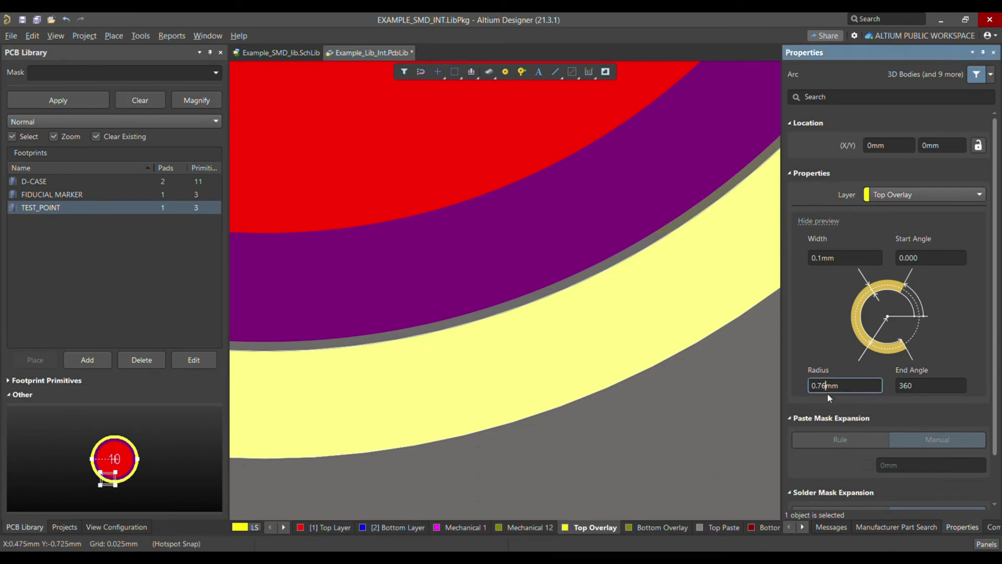
key("Return")
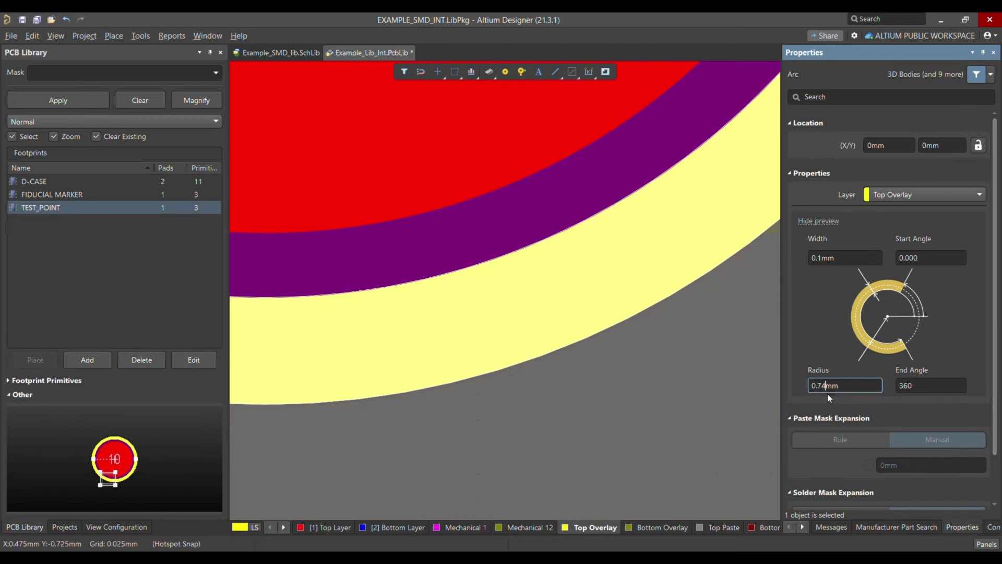
key("Return")
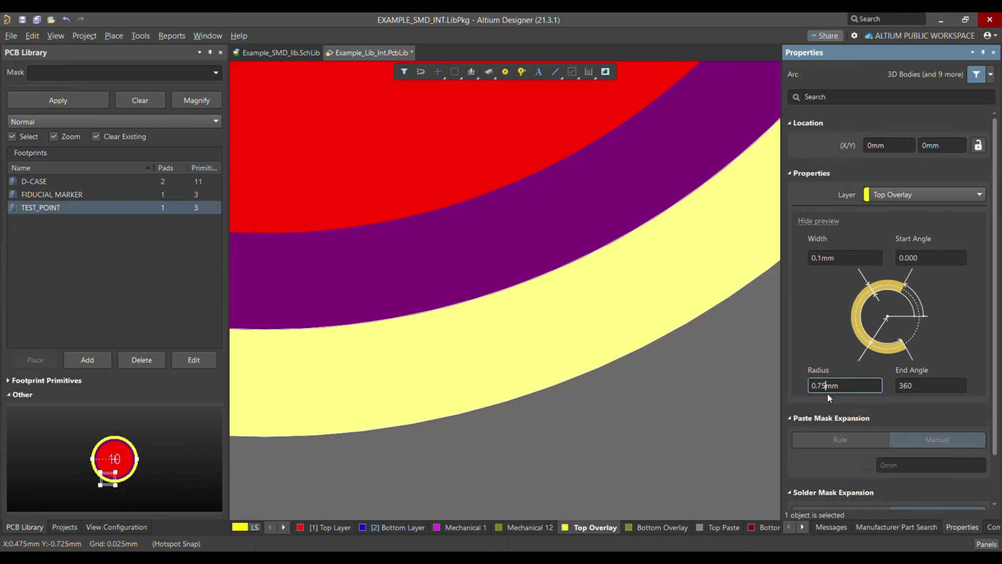
key("Return")
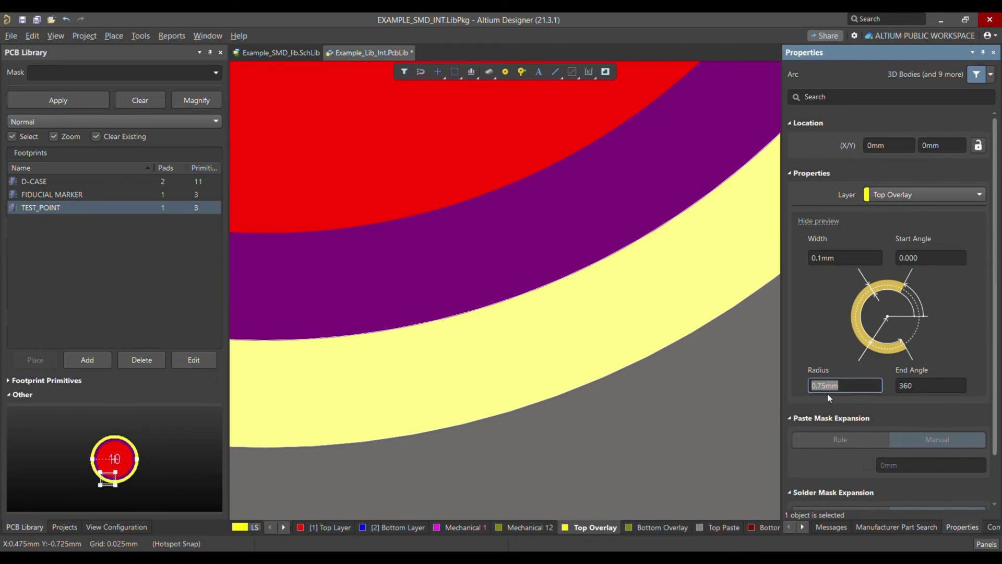
scroll(640, 306, "down", 3, "ctrl")
scroll(510, 303, "up", 1, "ctrl")
scroll(522, 302, "up", 2, "ctrl")
scroll(522, 303, "down", 1, "ctrl")
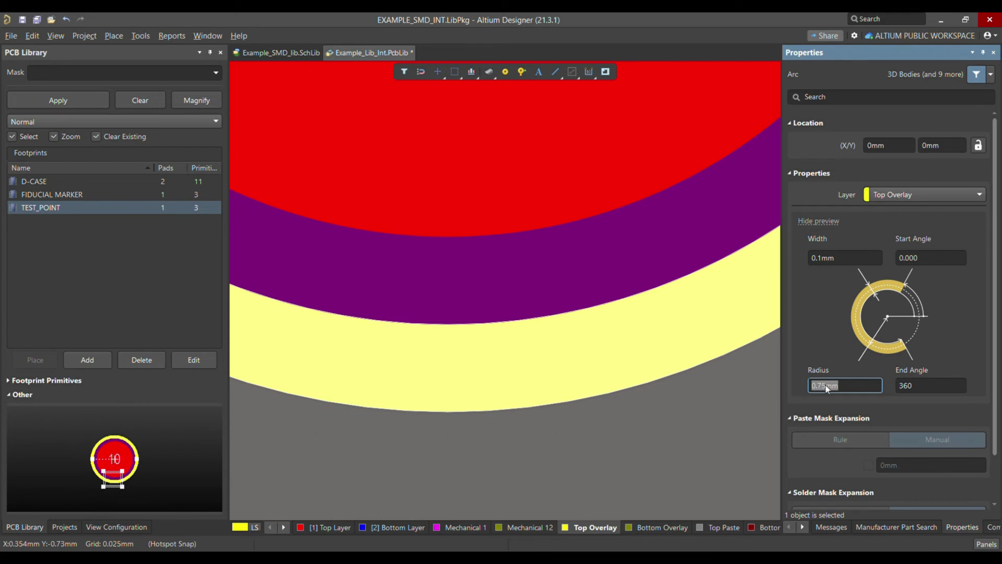
key("BackSpace")
type("6")
key("Return")
- Set the overlay ring radius back to 0.75mm
left_click(820, 385)
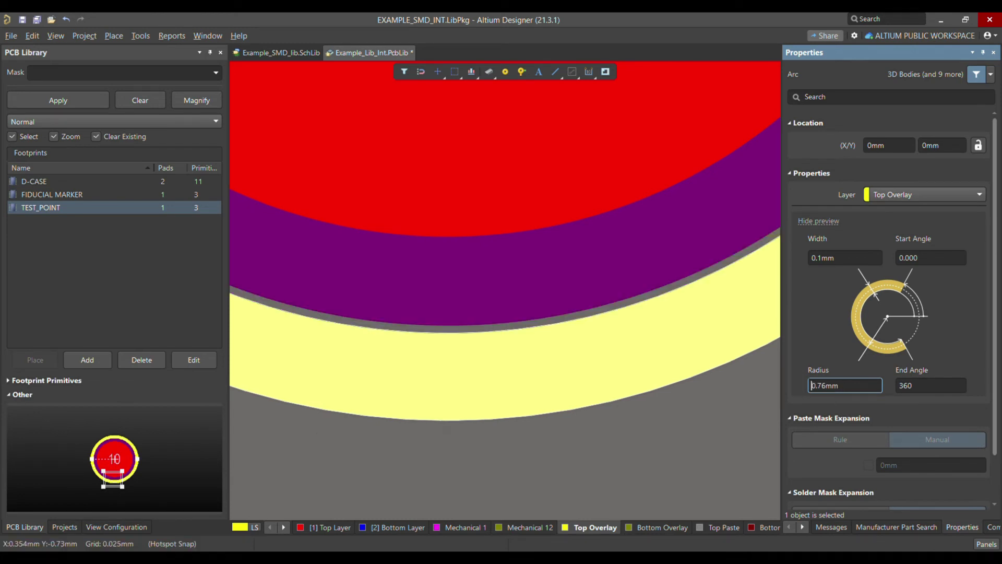
key("BackSpace")
type("5")
key("Return")
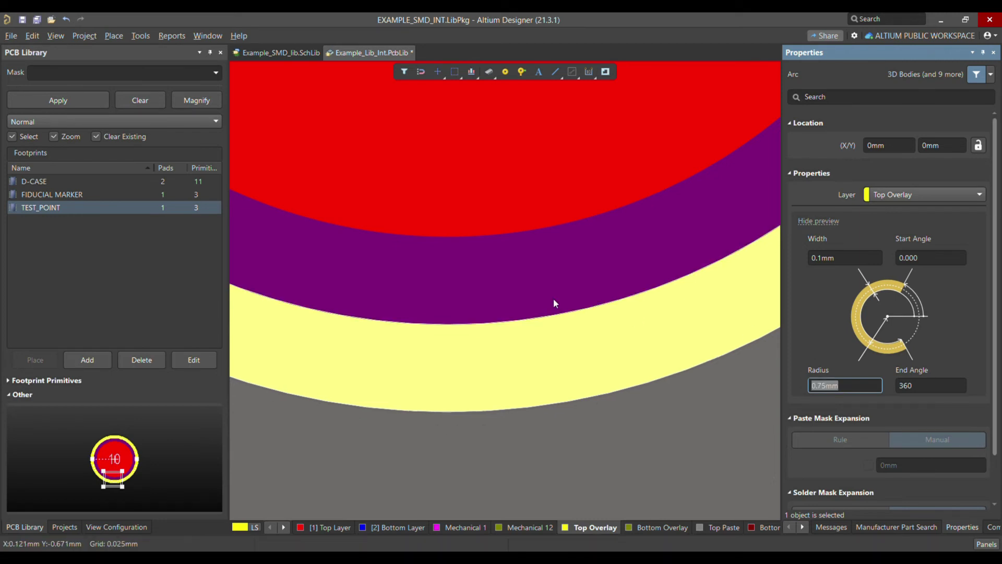
scroll(554, 300, "down", 6, "ctrl")
scroll(589, 231, "up", 2, "ctrl")
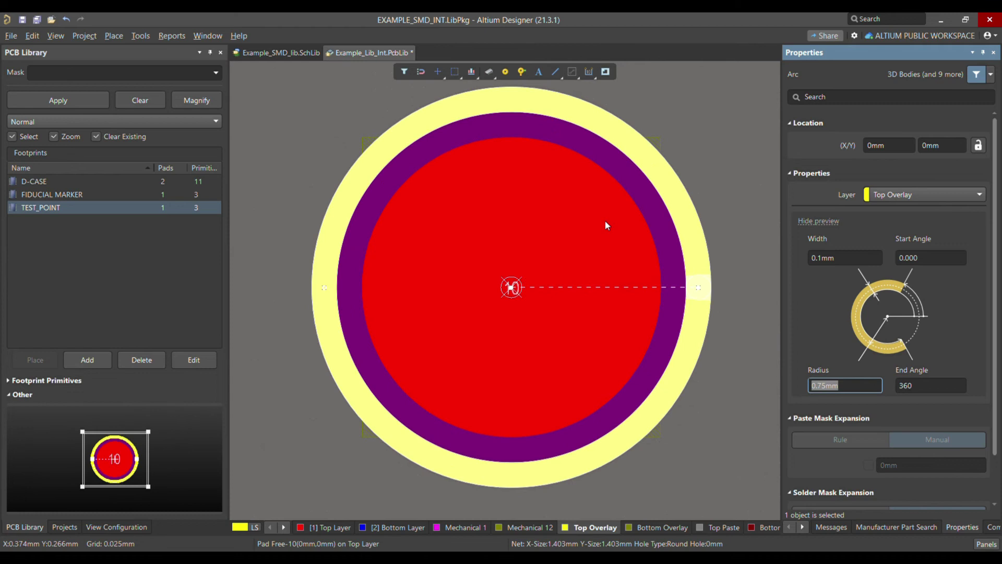
scroll(472, 187, "down", 2, "ctrl")
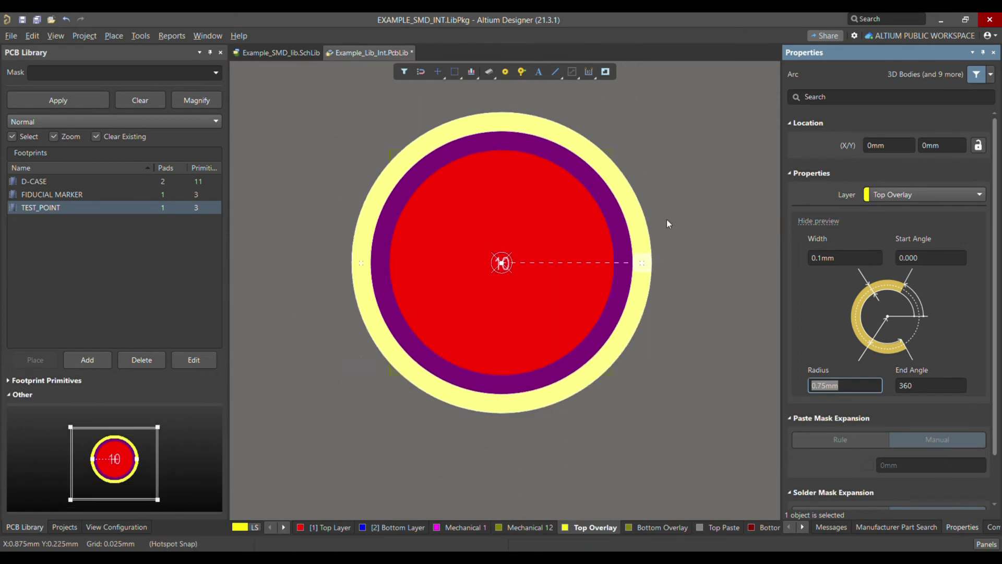
left_click(677, 240)
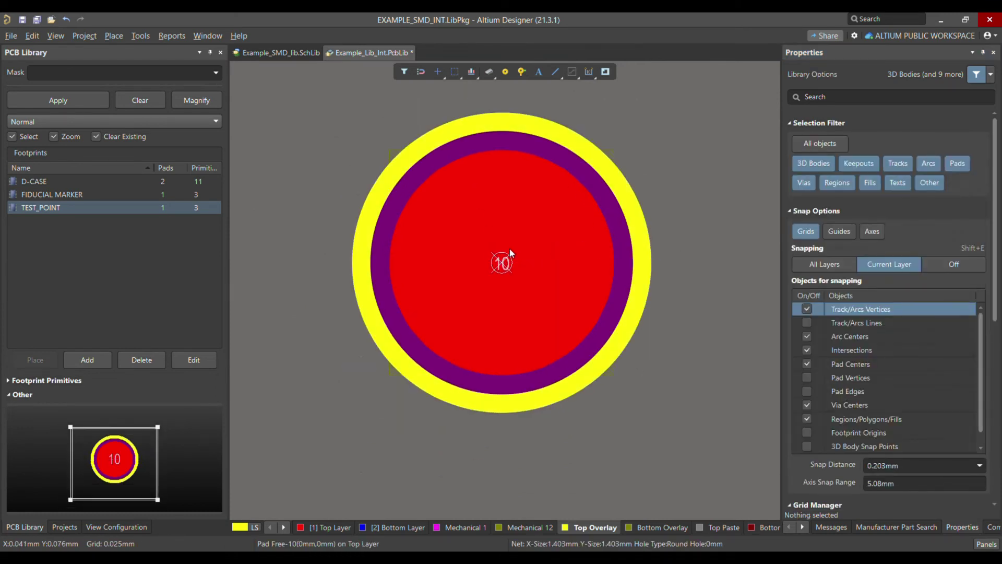
key("3")
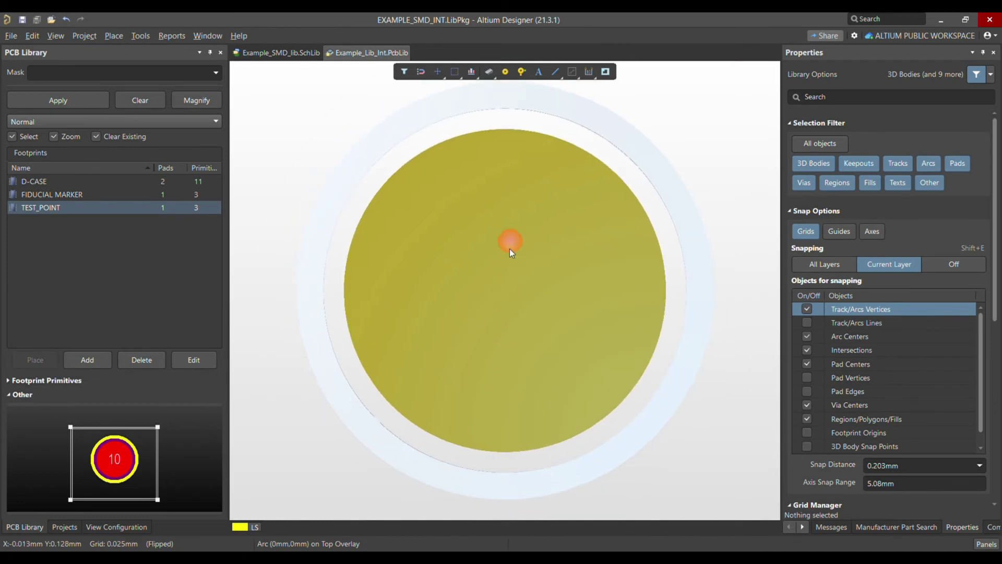
right_click_drag(649, 240, 457, 299, "shift")
key("0")
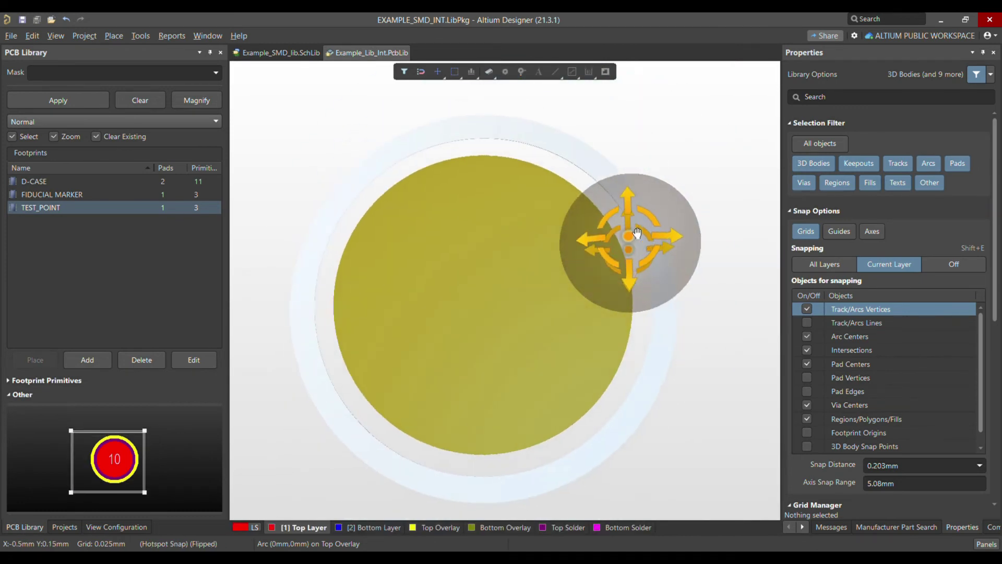
key("9")
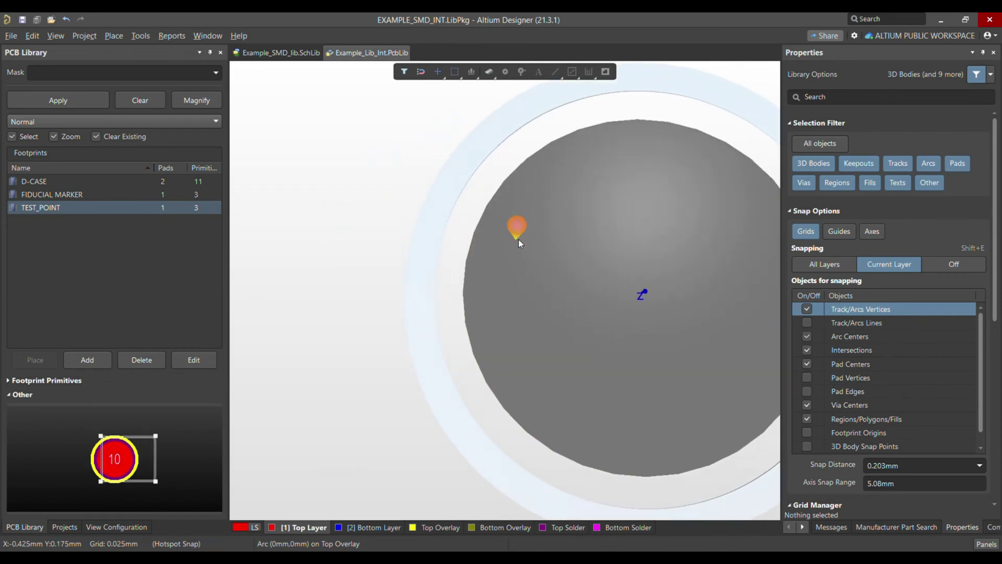
key("0")
key("2")
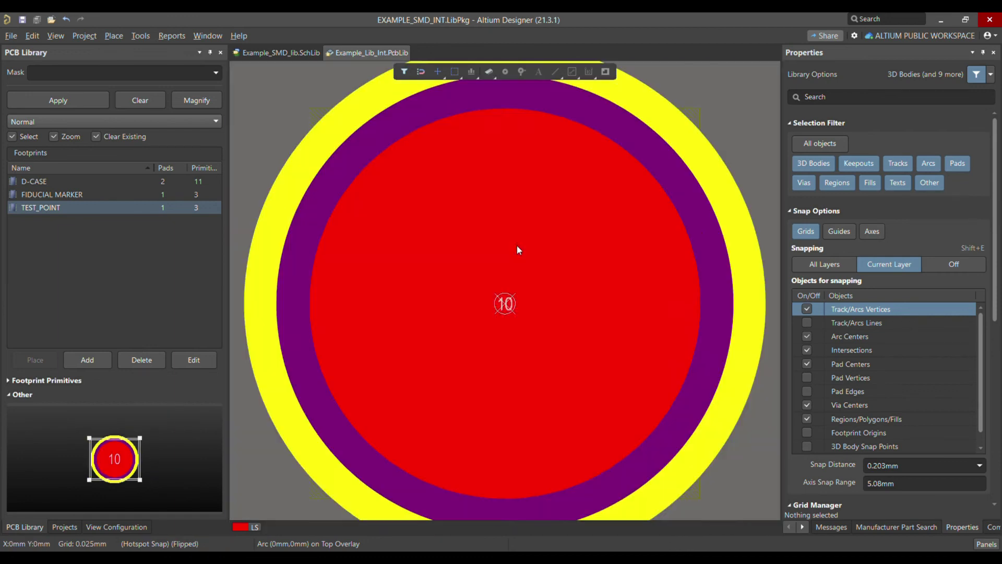
scroll(513, 264, "down", 2, "ctrl")
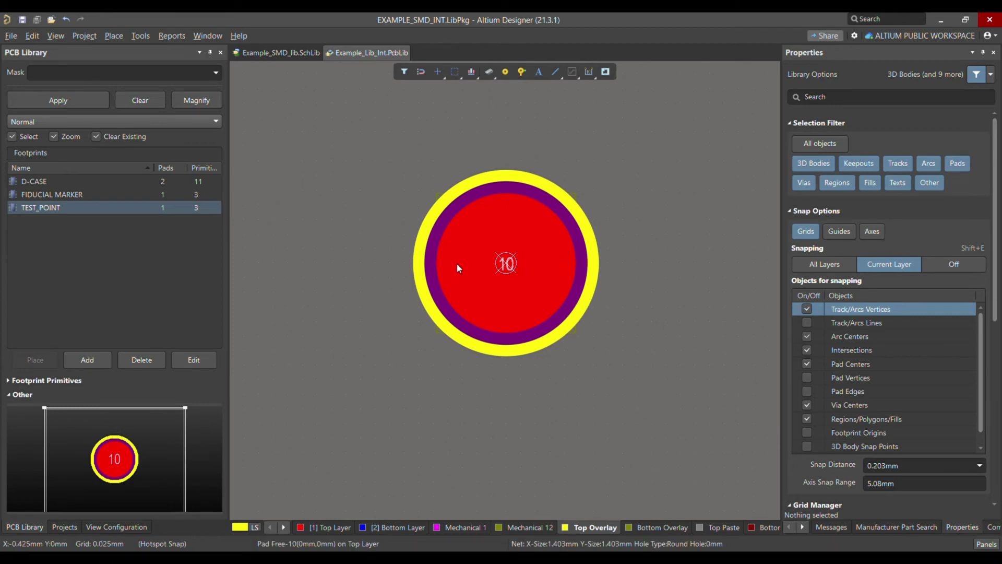
left_click(278, 55)
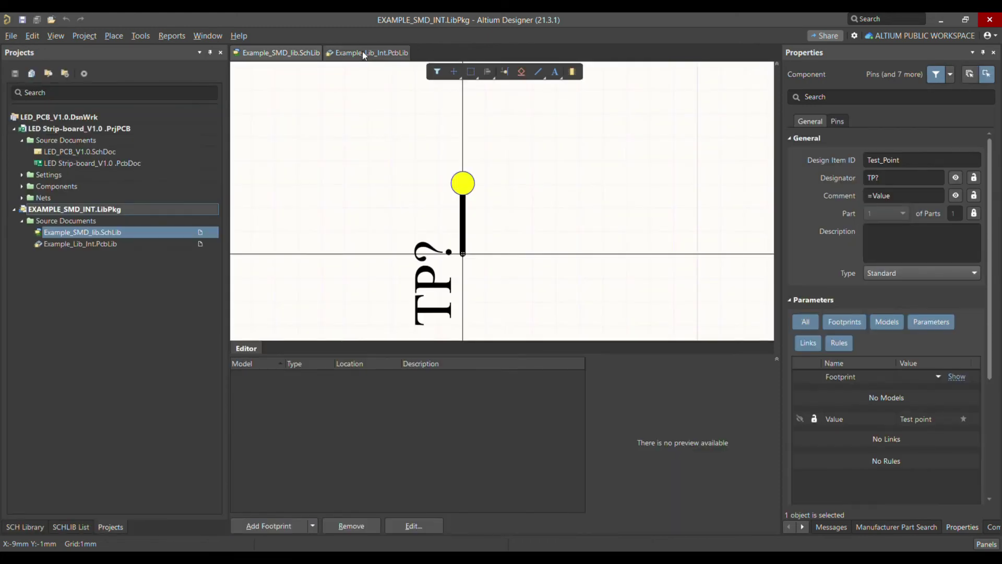
- Attach the Test_Point footprint from Example_Lib_Int.PcbLib as the symbol's footprint model
left_click(267, 525)
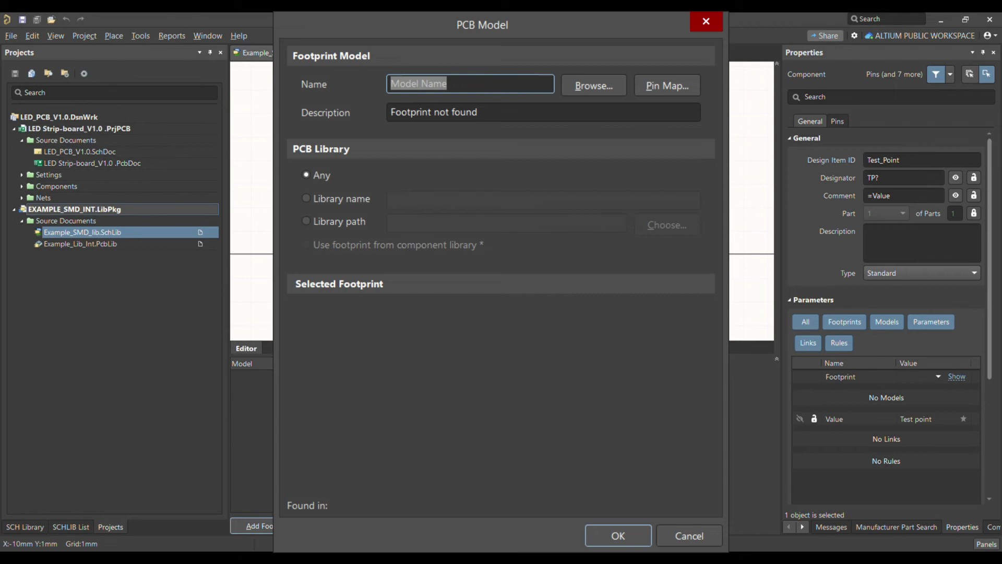
key("alt+b")
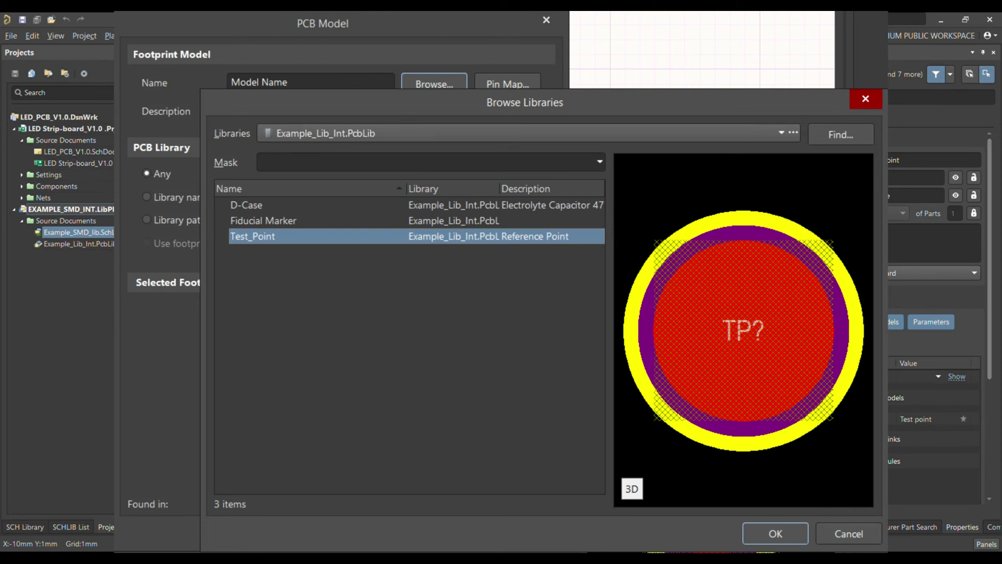
key("Escape")
key("Escape")
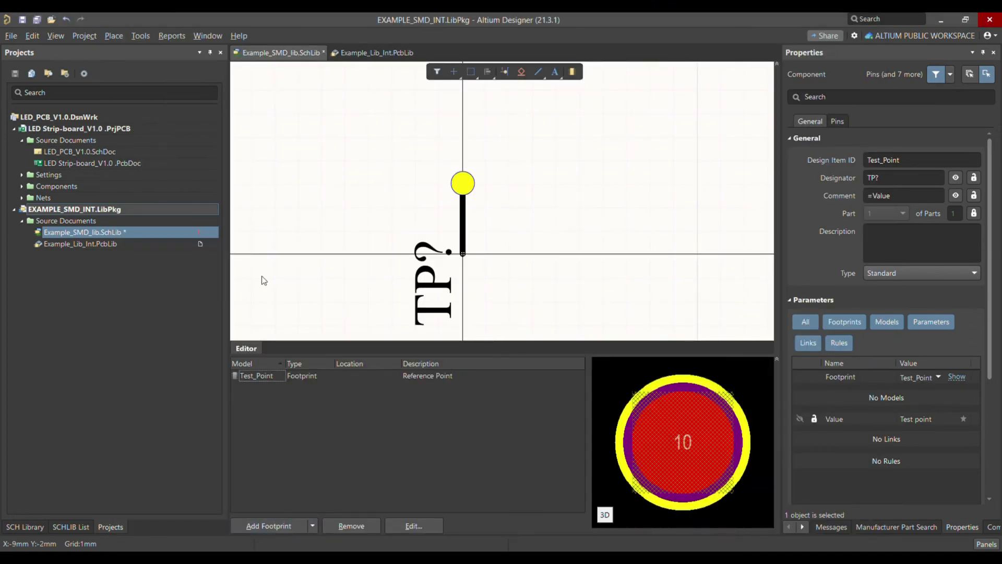
scroll(530, 253, "down", 1, "ctrl")
scroll(531, 252, "down", 1, "ctrl")
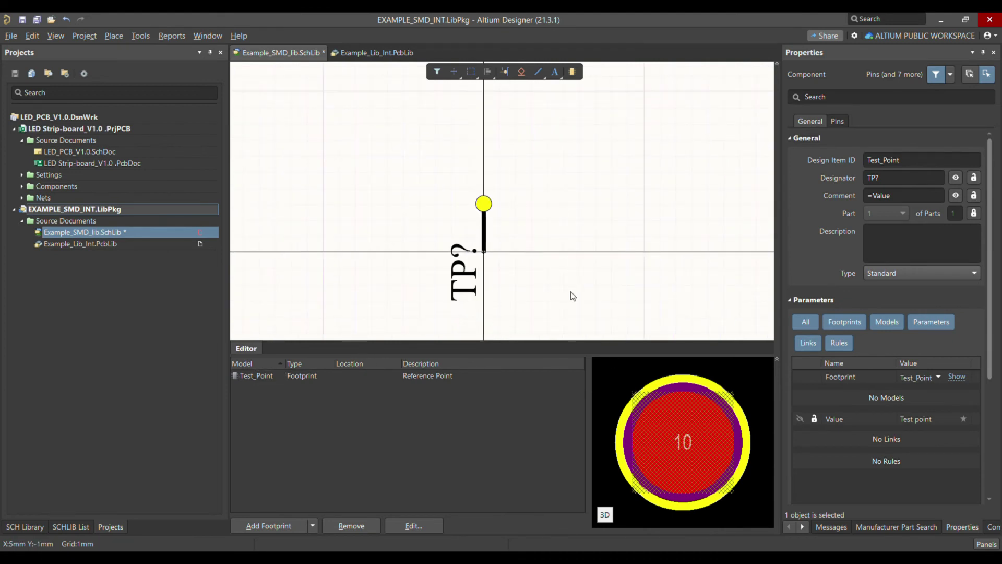
- Preview the linked footprint in 3D and 2D, then save the schematic library
left_click(604, 515)
left_click(605, 515)
key("ctrl+s")
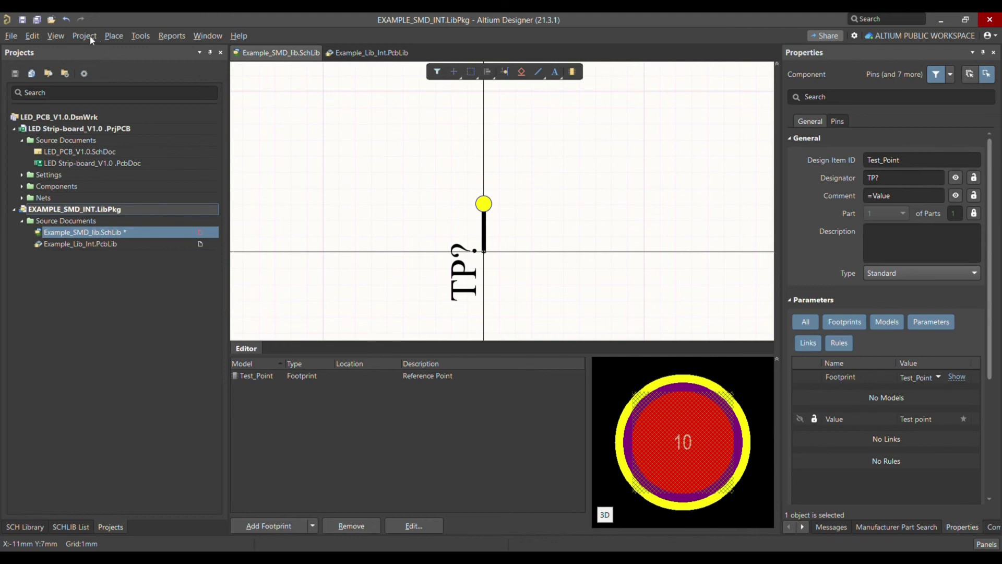
- Change the TEST_POINT pad designator to TP? in Example_Lib_Int.PcbLib and save it
double_click(87, 244)
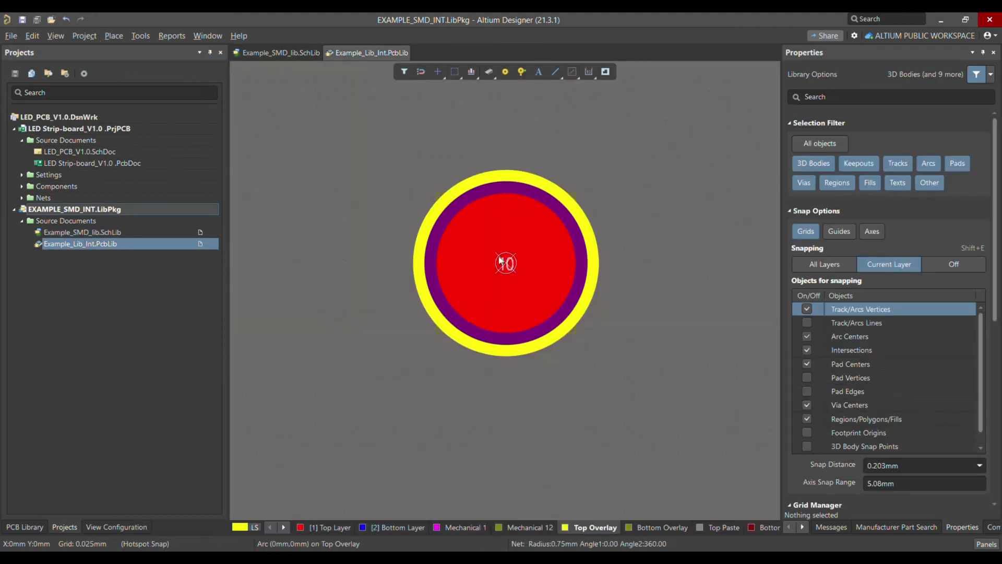
left_click(543, 228)
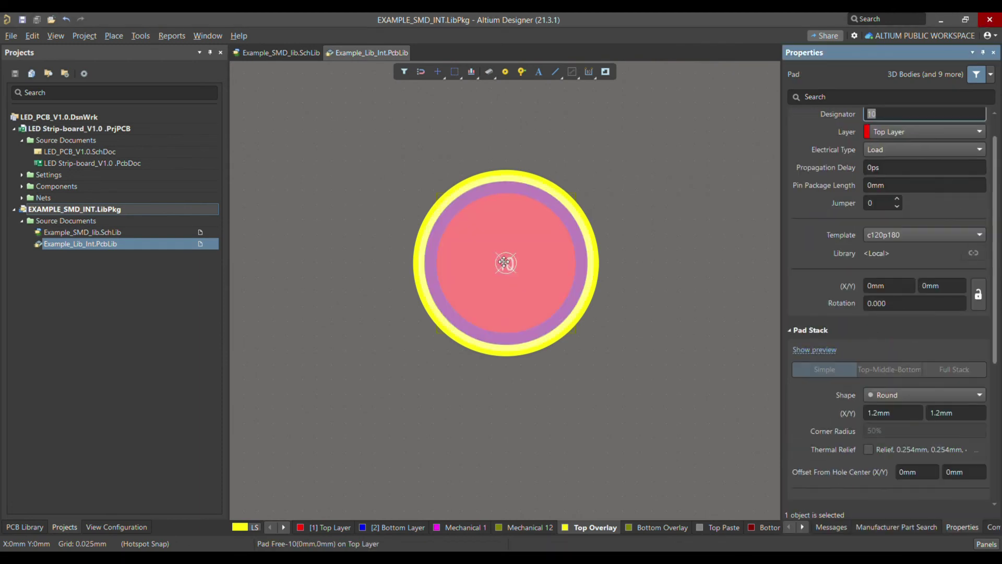
scroll(982, 227, "up", 1)
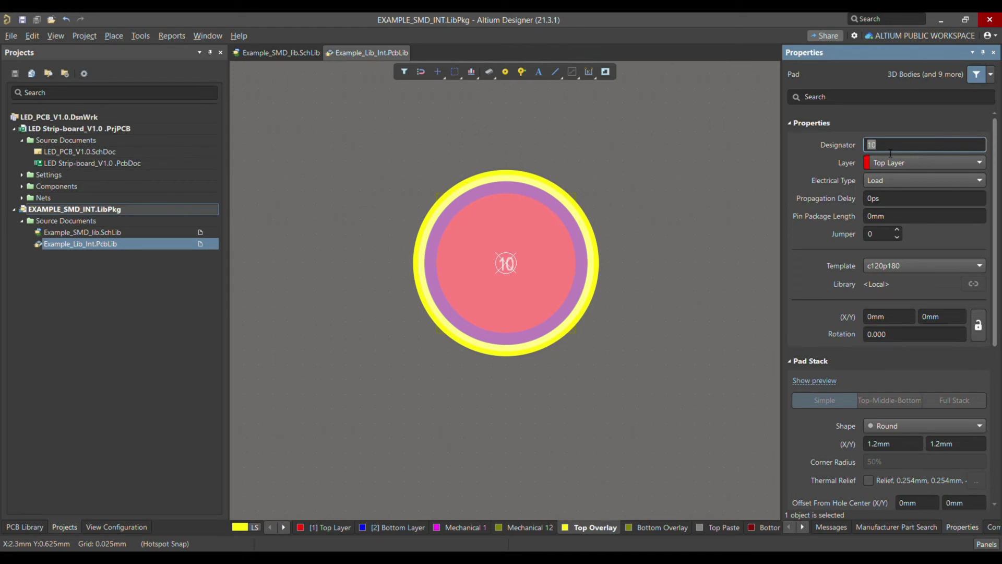
type("TP?")
key("Return")
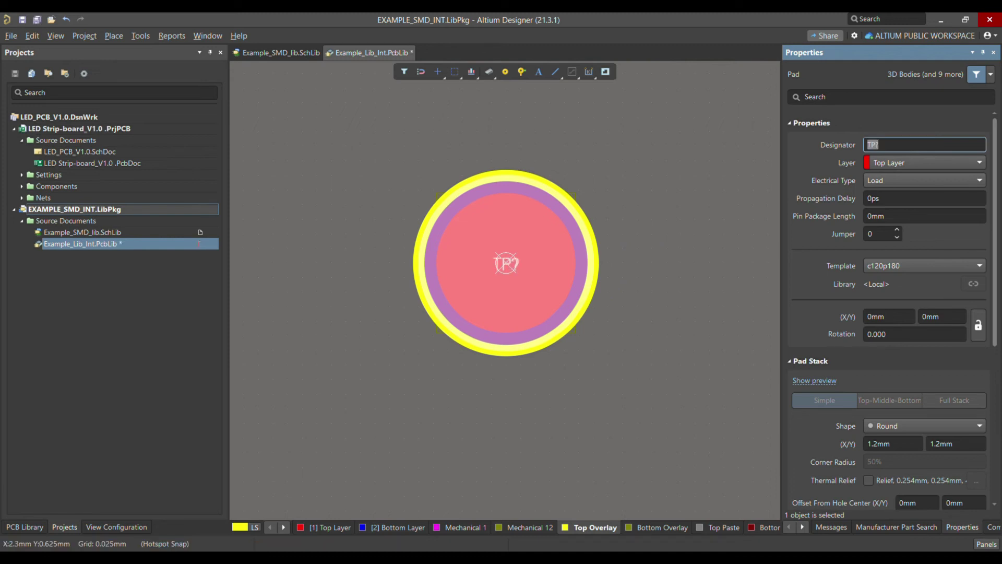
left_click(461, 322)
key("ctrl+s")
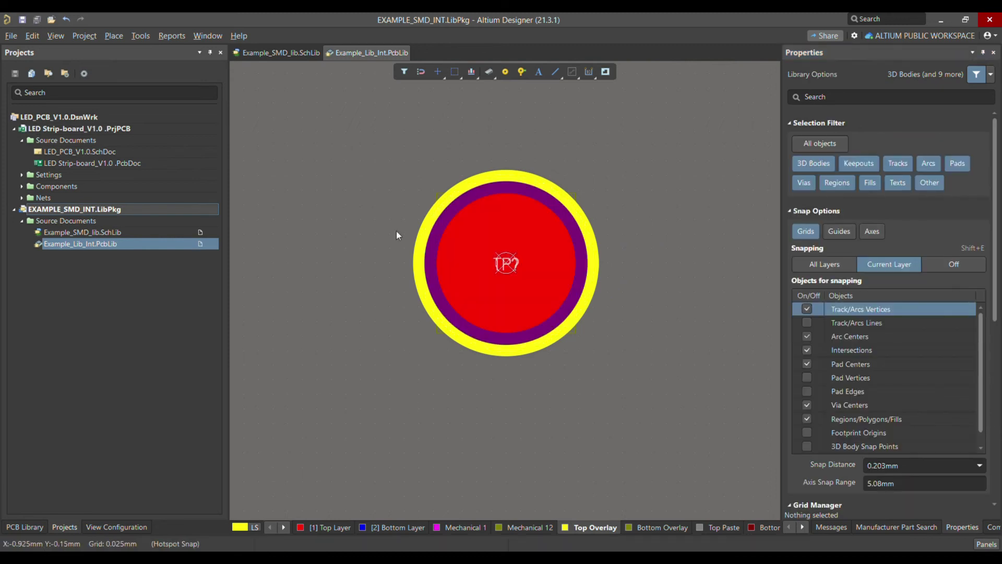
left_click(256, 53)
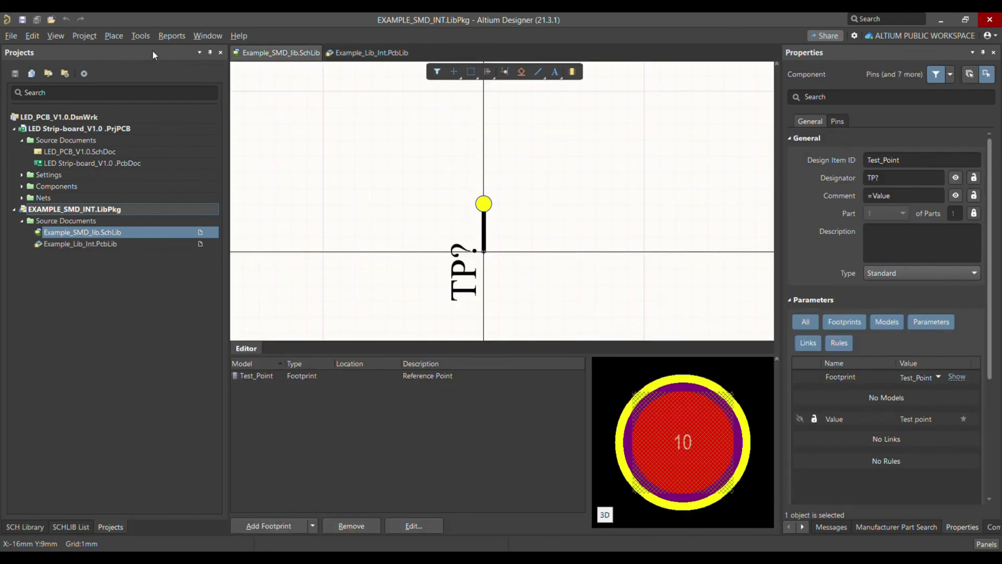
- Save and compile EXAMPLE_SMD_INT.LibPkg, then review the results in the Messages panel
key("ctrl+s")
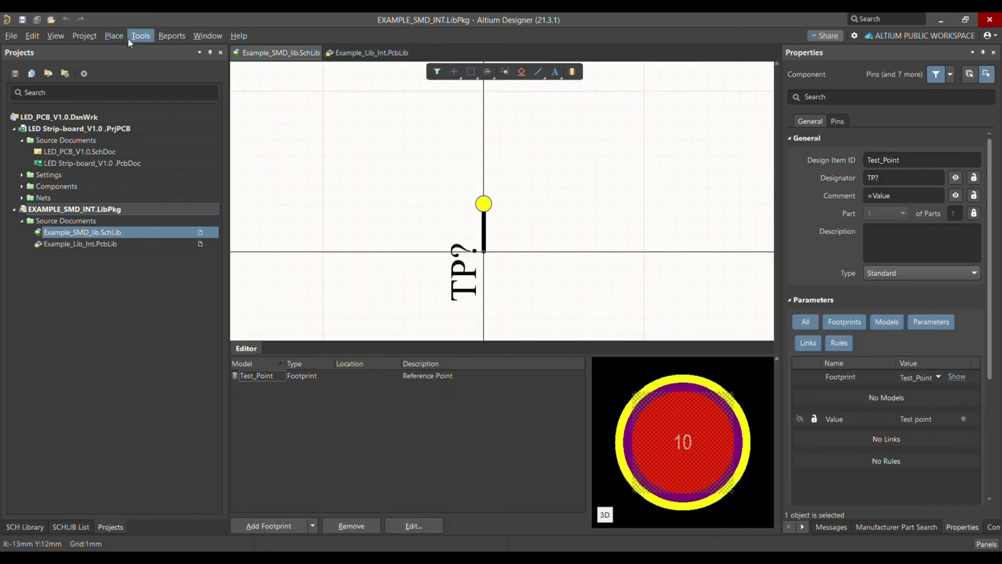
left_click(84, 35)
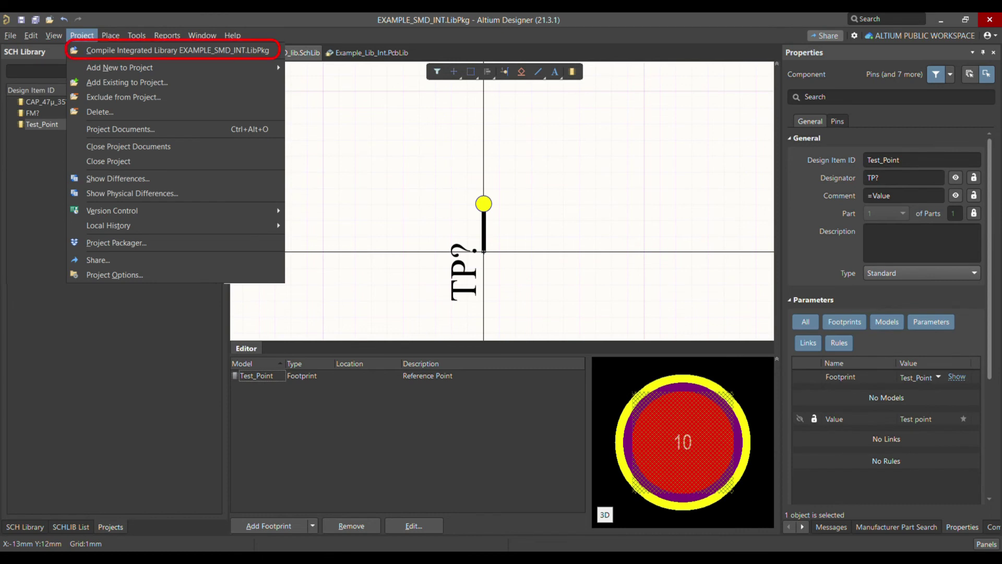
key("Return")
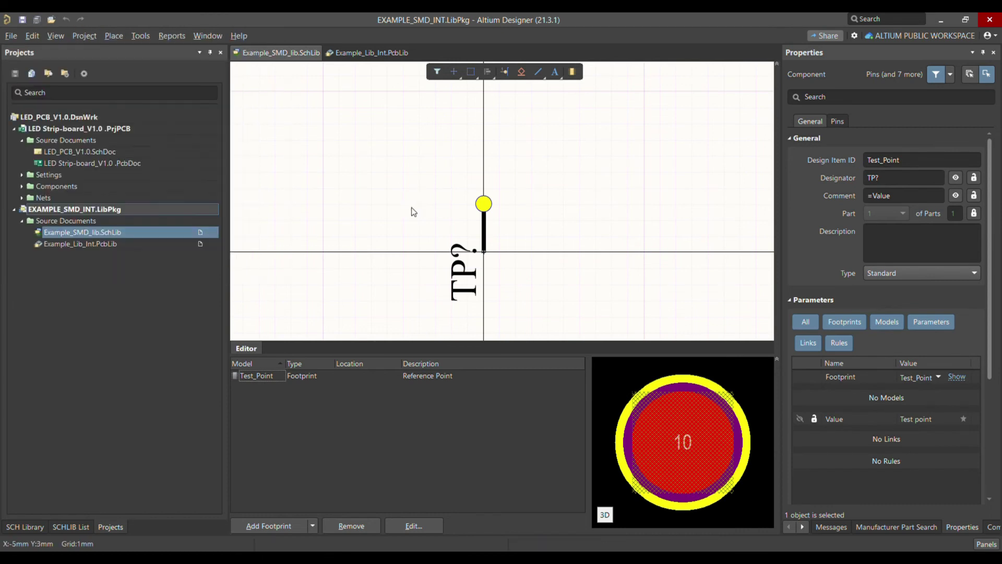
left_click(835, 527)
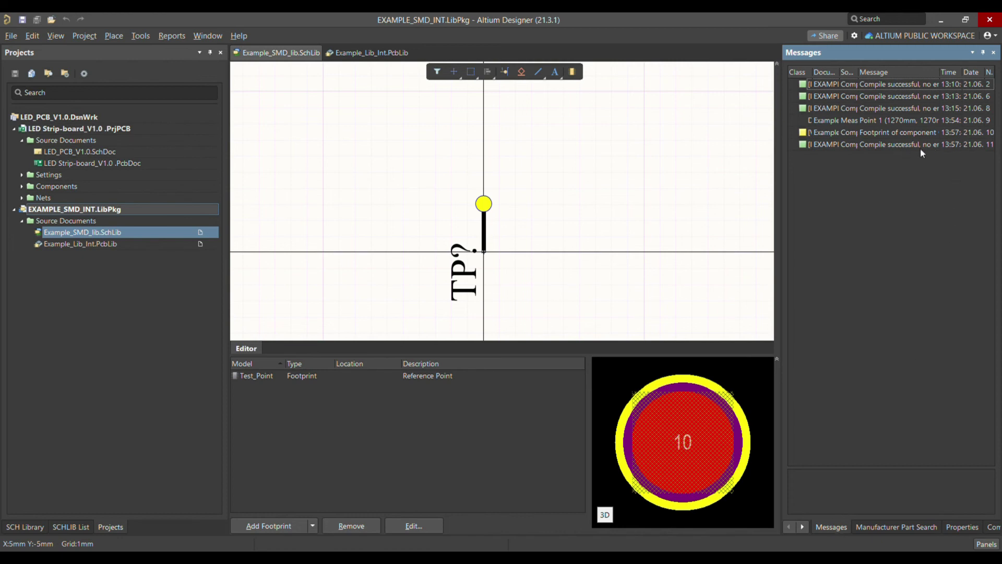
left_click(521, 251)
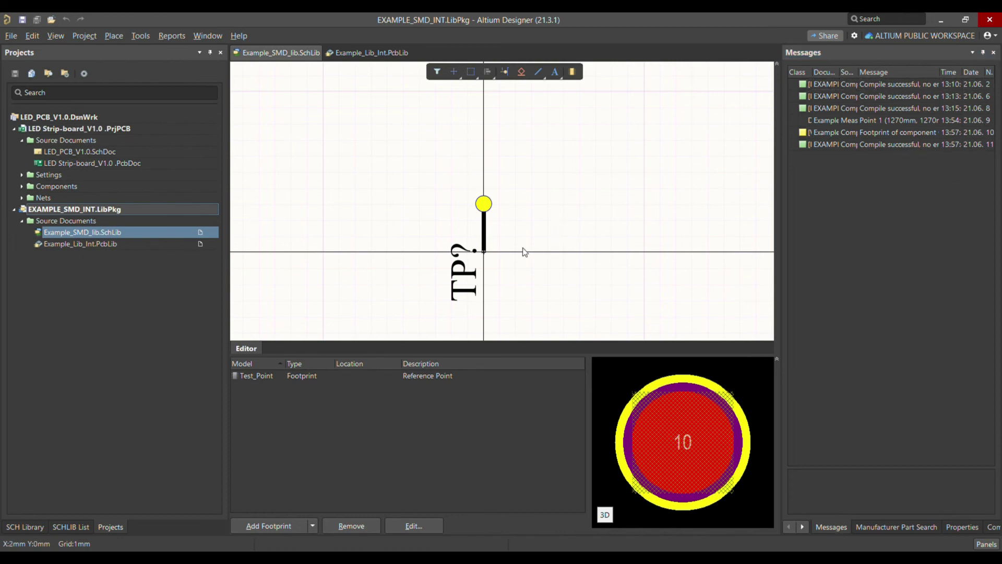
scroll(481, 224, "up", 5, "ctrl")
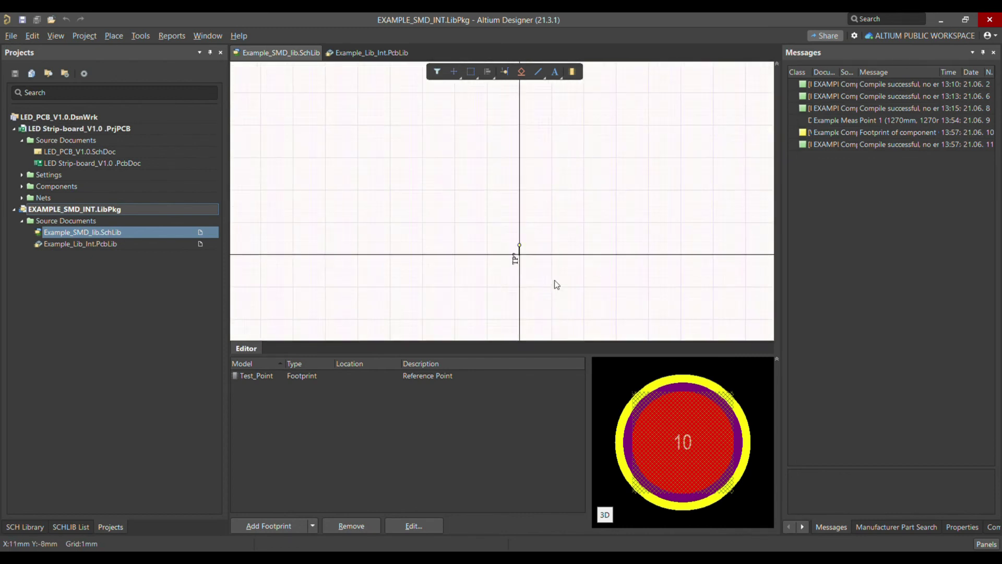
scroll(521, 263, "up", 1, "ctrl")
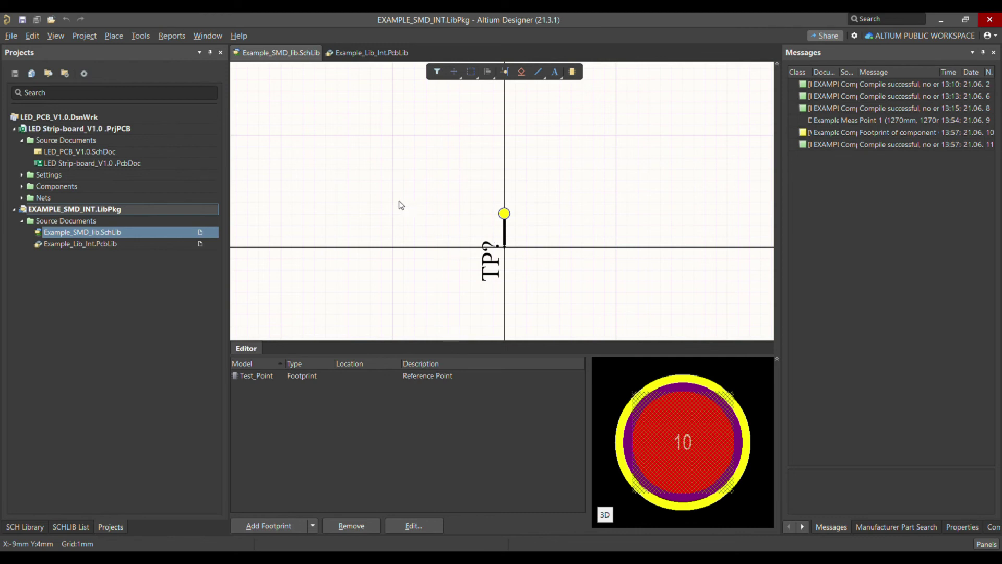
- Open the LED strip schematic and drag Test_Point from the unfiltered Components panel
double_click(104, 152)
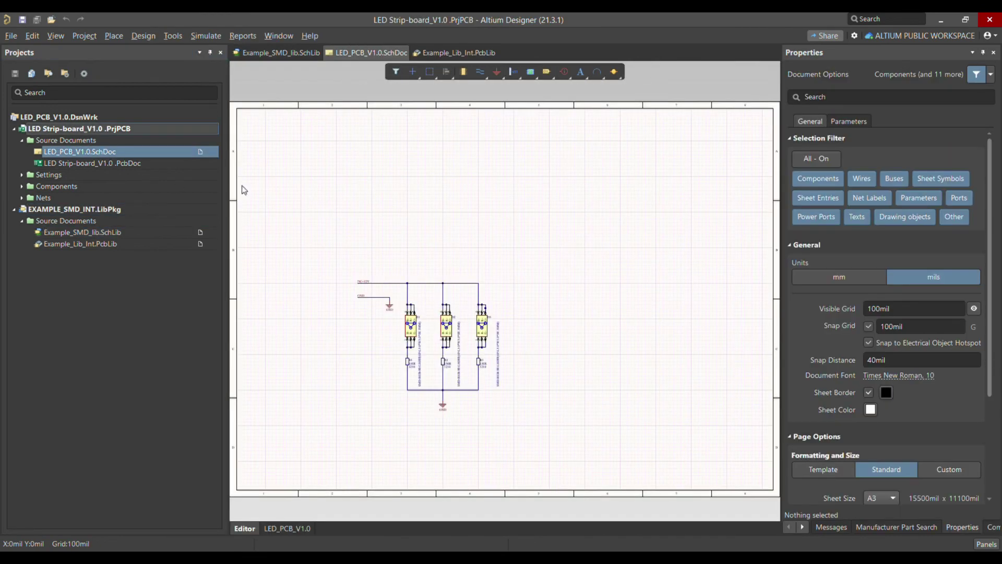
scroll(375, 332, "up", 1, "ctrl")
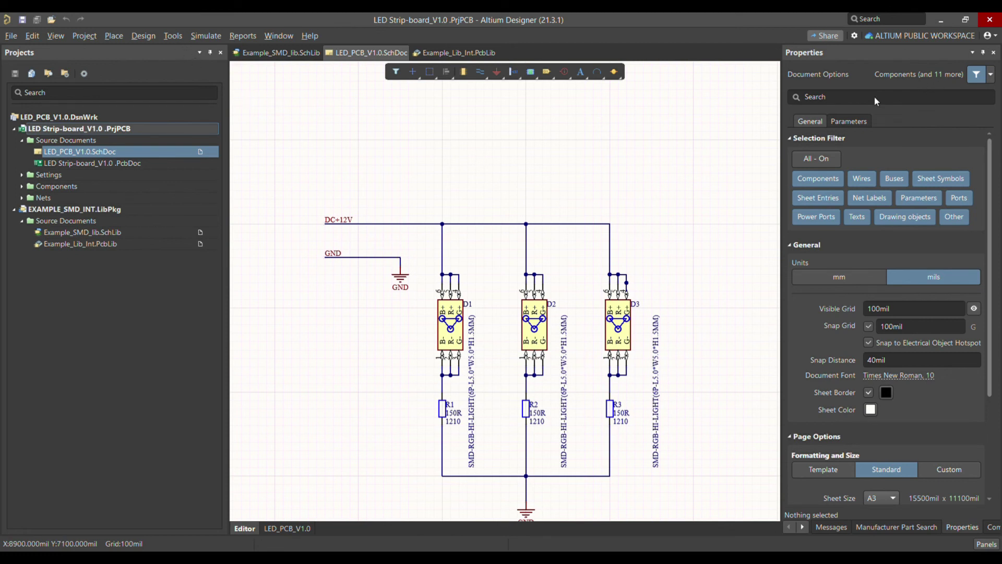
left_click(991, 527)
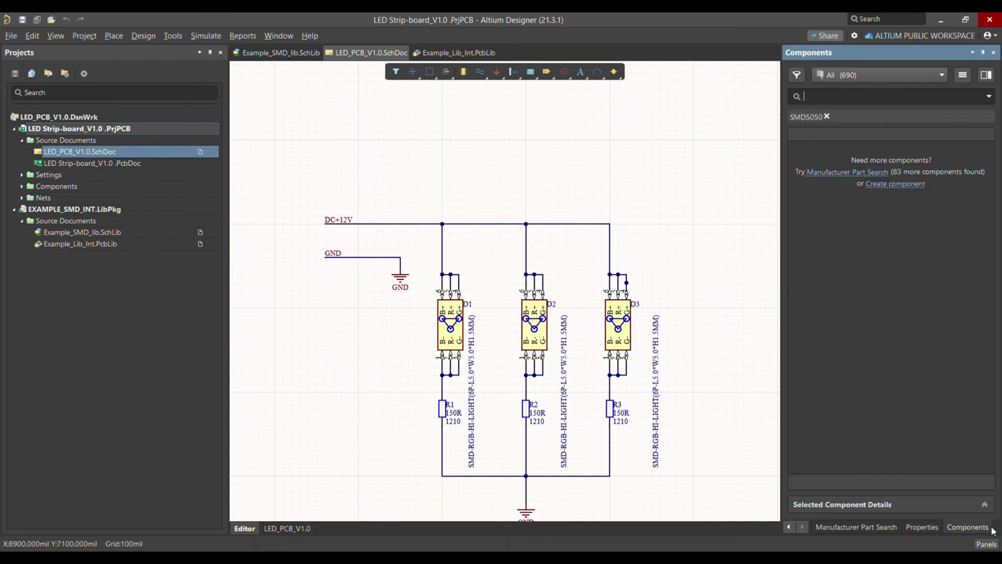
left_click(826, 119)
left_click(837, 153)
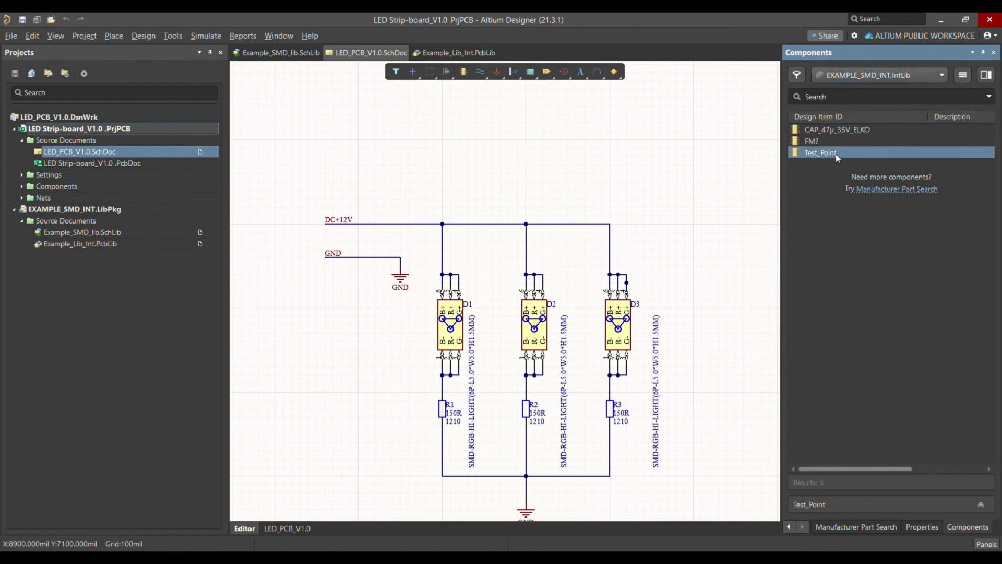
left_click_drag(828, 155, 446, 203)
scroll(434, 190, "up", 6, "ctrl")
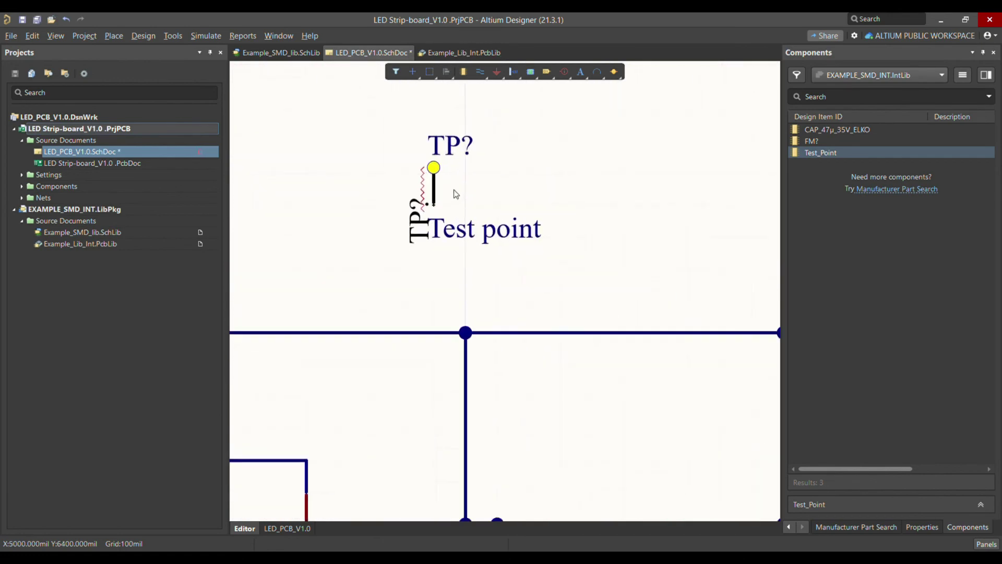
- Hide the test point's Comment and TP? designator labels
key("Tab")
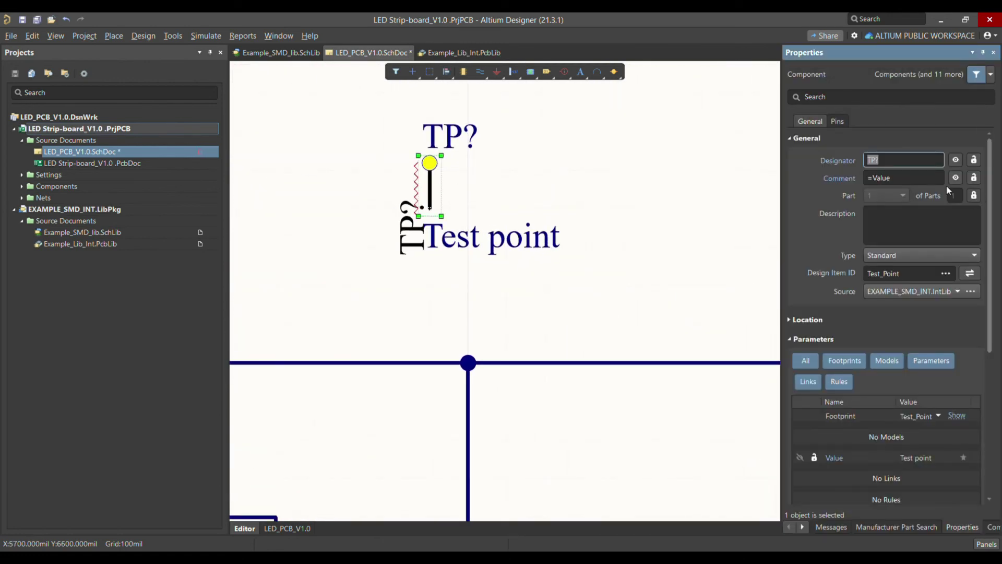
left_click(956, 160)
left_click(956, 160)
left_click(956, 178)
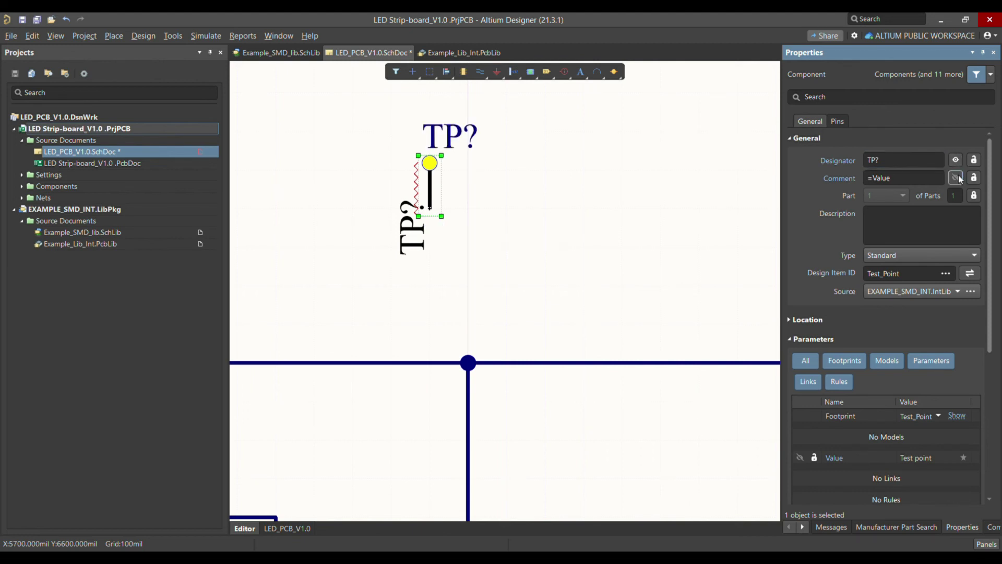
left_click(447, 242)
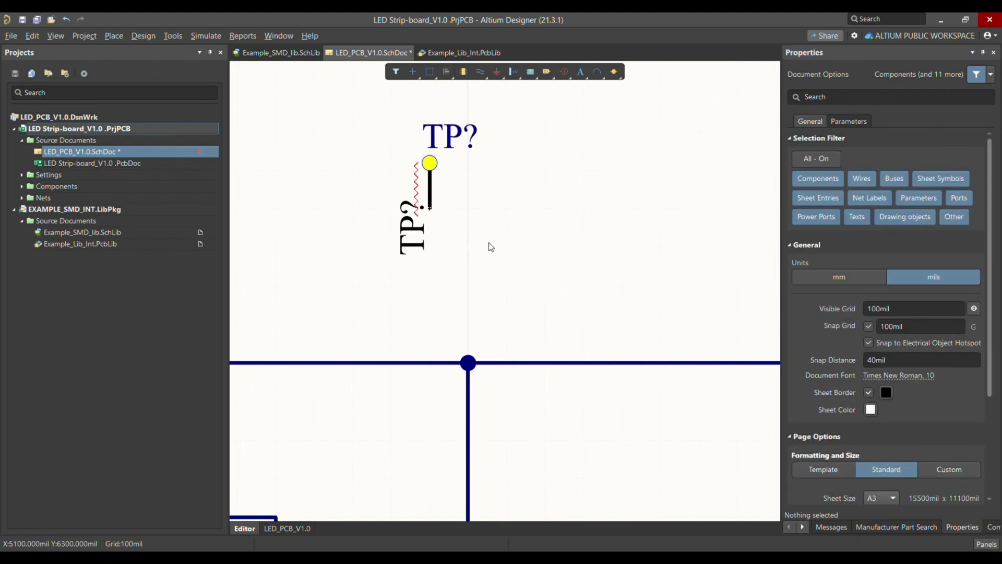
left_click(433, 180)
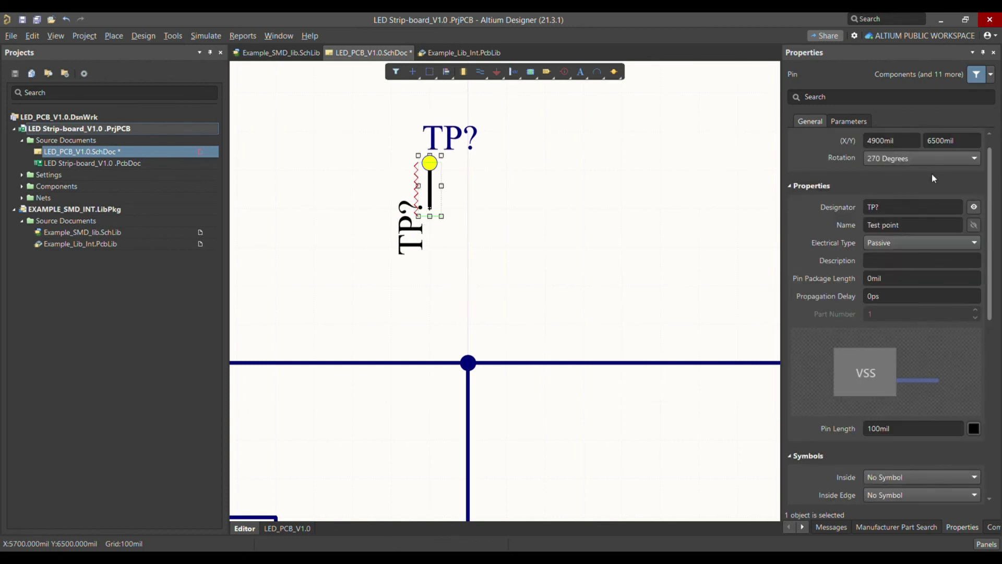
left_click(481, 198)
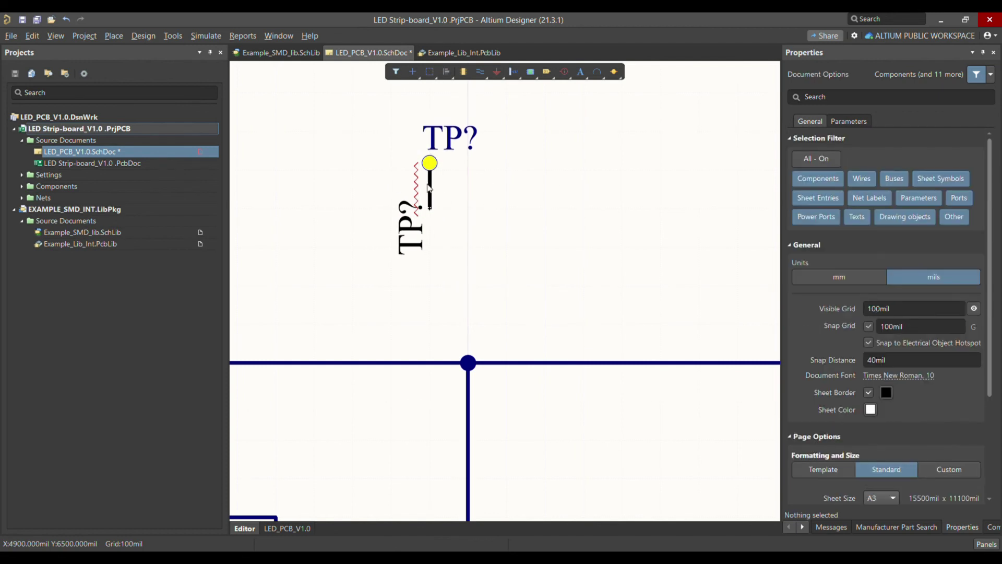
left_click(433, 189)
left_click(957, 160)
left_click(437, 225)
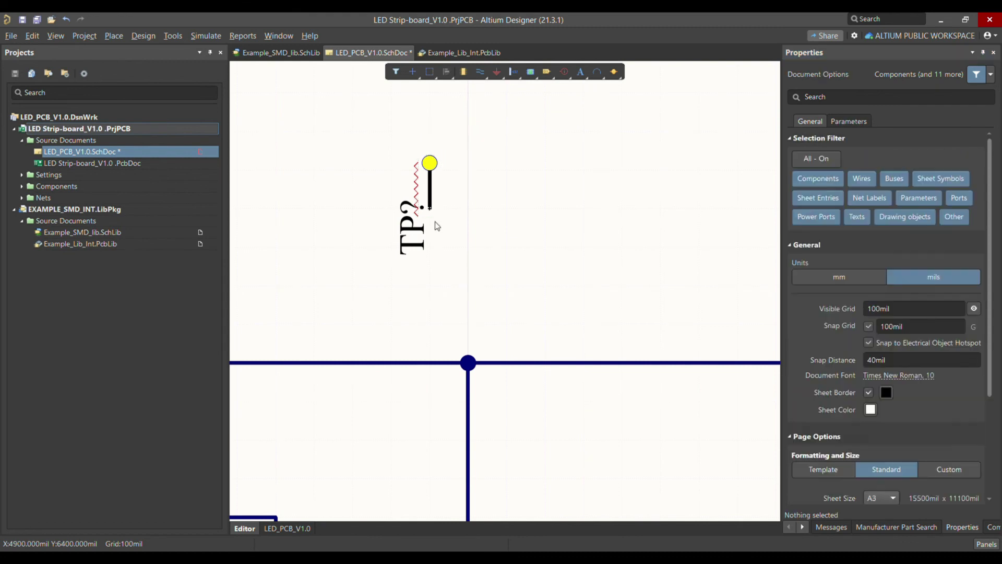
- Move the test point onto the DC+12V wire junction and save the schematic
scroll(433, 214, "up", 3, "ctrl")
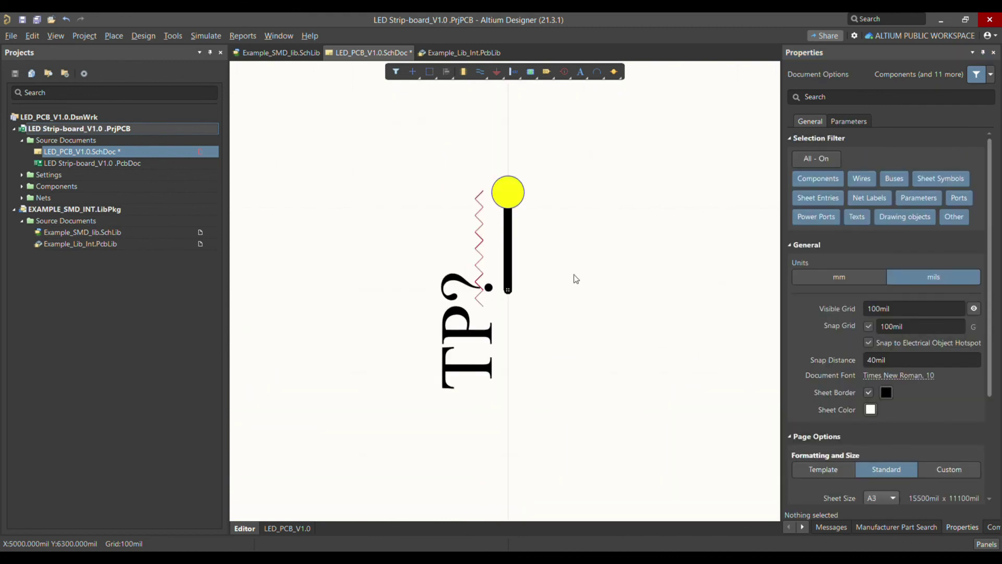
scroll(543, 196, "down", 3)
left_click_drag(513, 224, 523, 416)
scroll(468, 294, "down", 2, "ctrl")
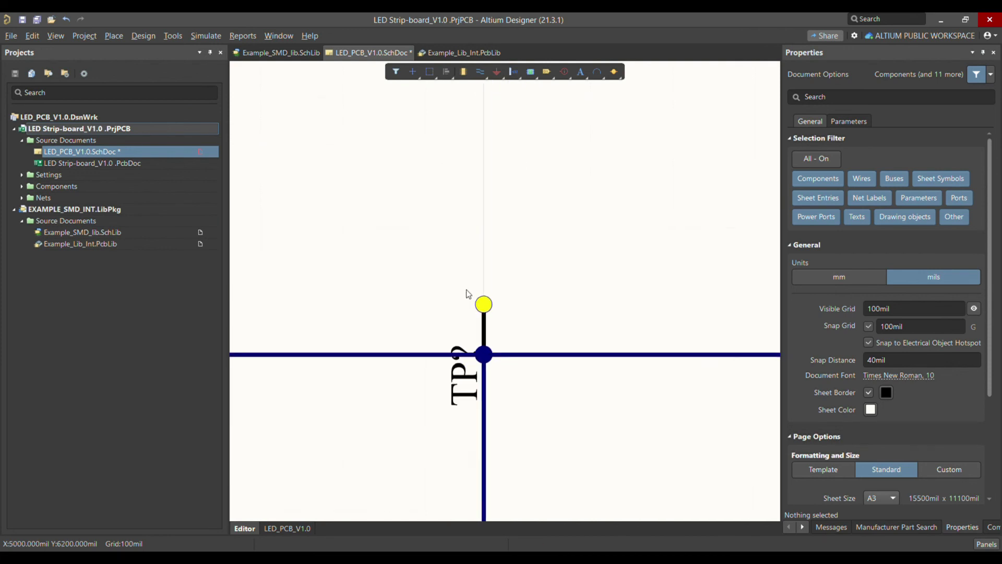
scroll(468, 294, "down", 2, "ctrl")
key("ctrl+s")
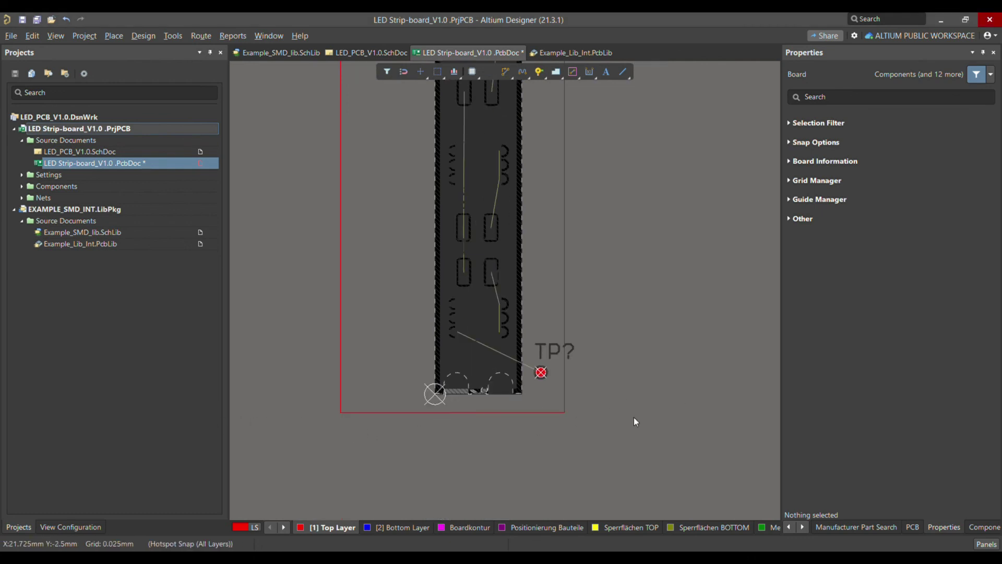
- Move the TP? test point to the Bottom Layer in its Properties
scroll(534, 386, "up", 4, "ctrl")
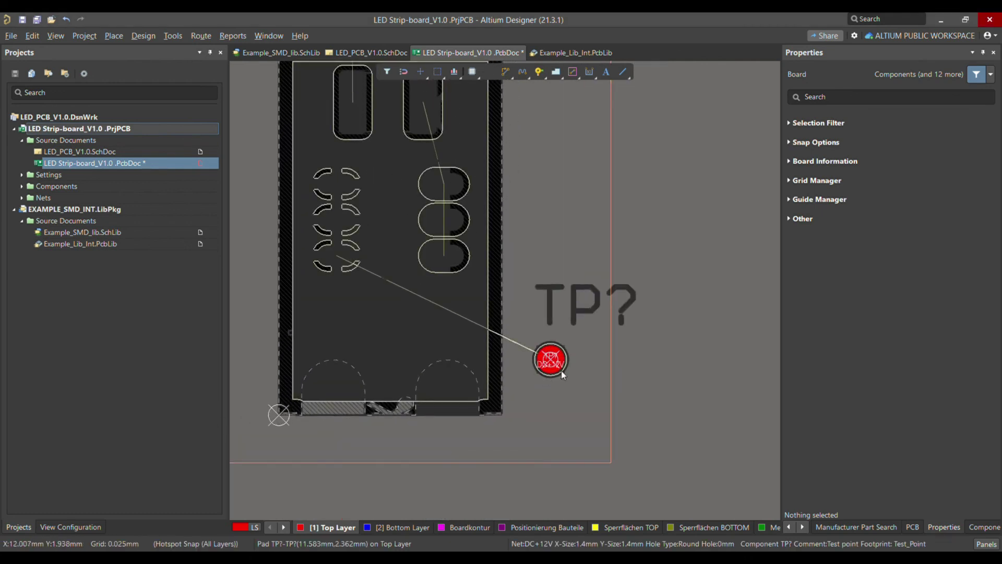
left_click(549, 357)
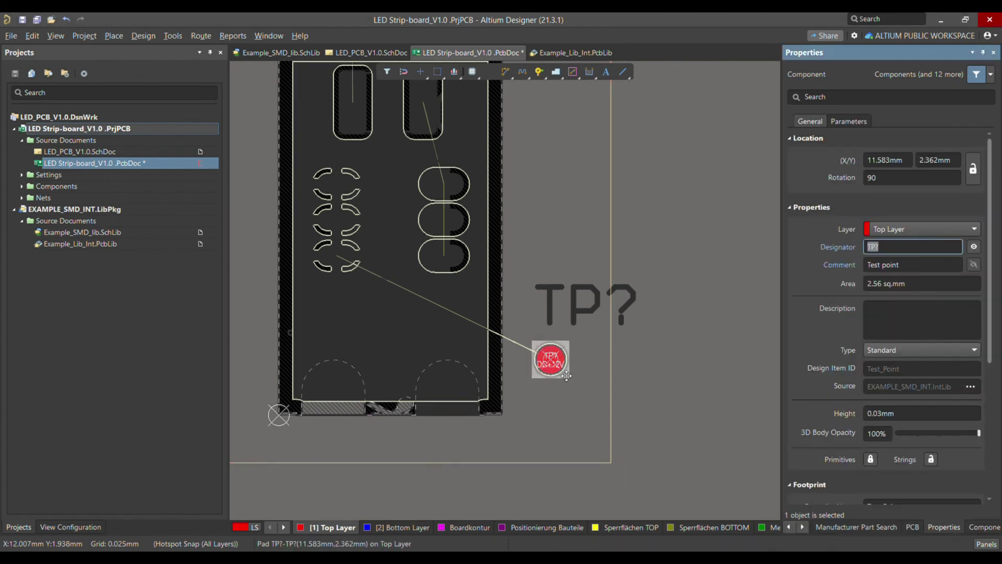
left_click(942, 229)
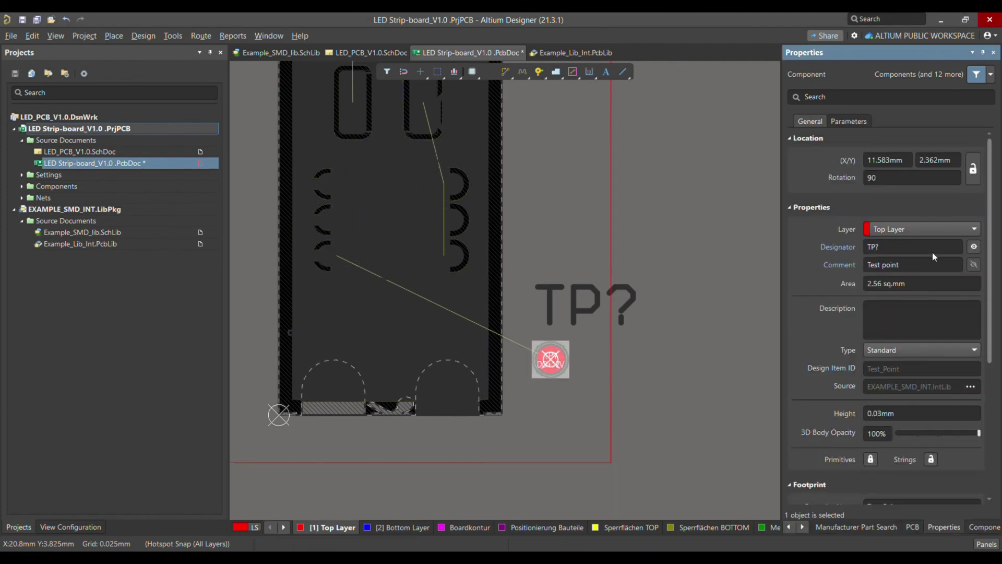
left_click(932, 251)
left_click(539, 432)
- Show the Bottom Layer and drag the test point onto the board below the LED pads
left_click(398, 527)
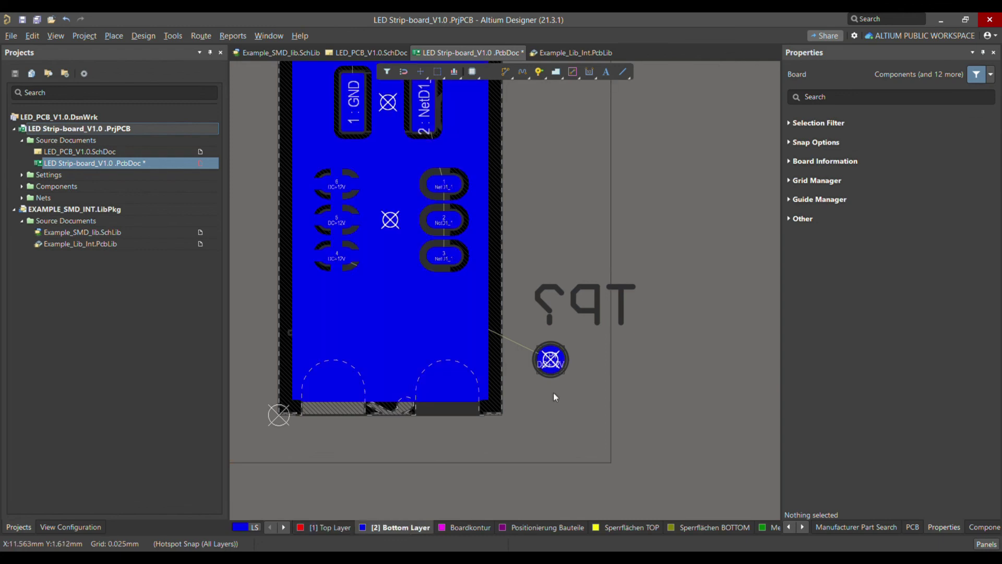
scroll(571, 344, "down", 2, "ctrl")
scroll(539, 348, "up", 2, "ctrl")
left_click_drag(586, 357, 275, 280)
- Inspect the bottom-layer copper pour to confirm it is the DC+12V net
scroll(586, 208, "down", 1, "ctrl")
scroll(586, 207, "down", 1, "ctrl")
left_click(470, 262)
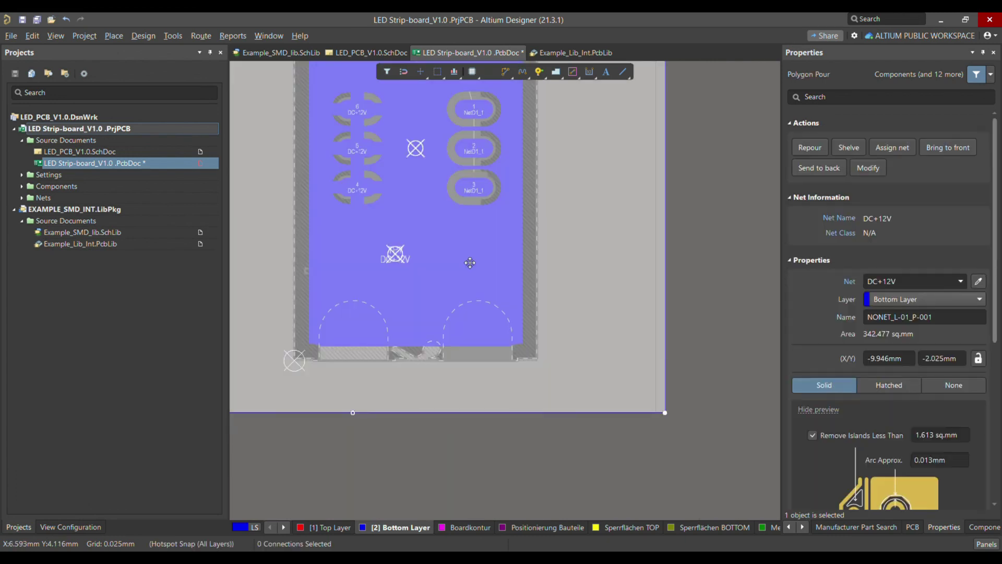
left_click(646, 321)
scroll(571, 270, "down", 1, "ctrl")
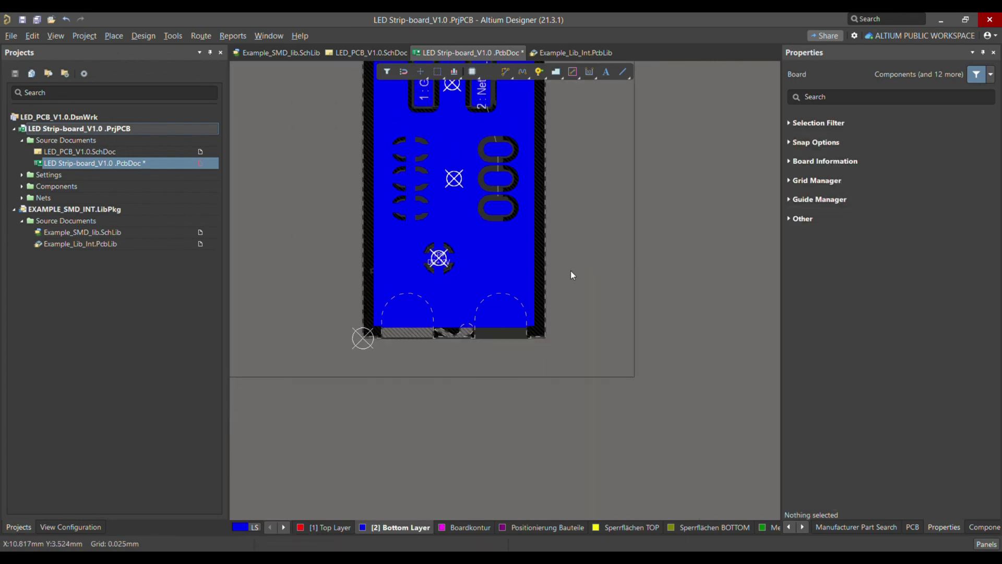
left_click(509, 262)
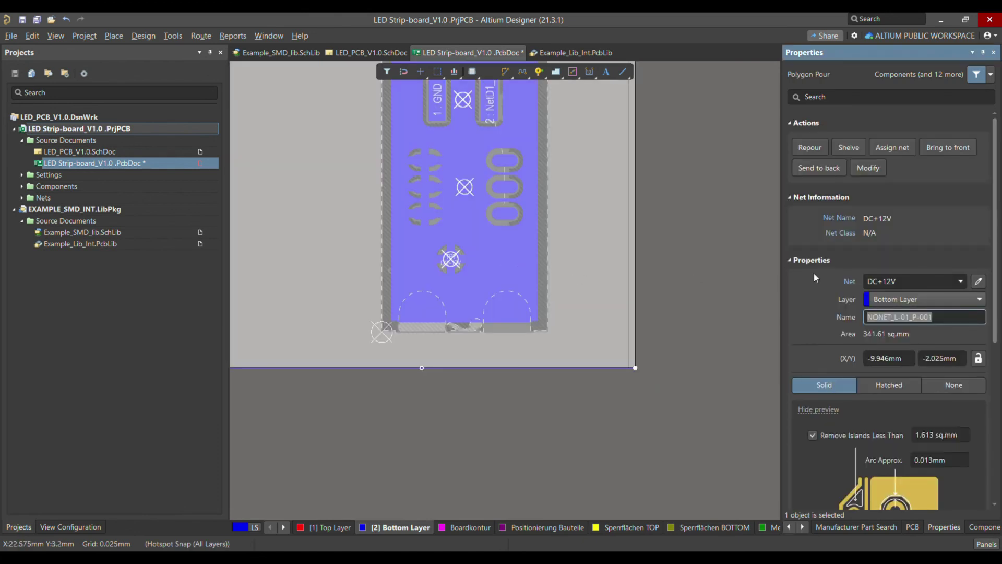
scroll(820, 288, "down", 5)
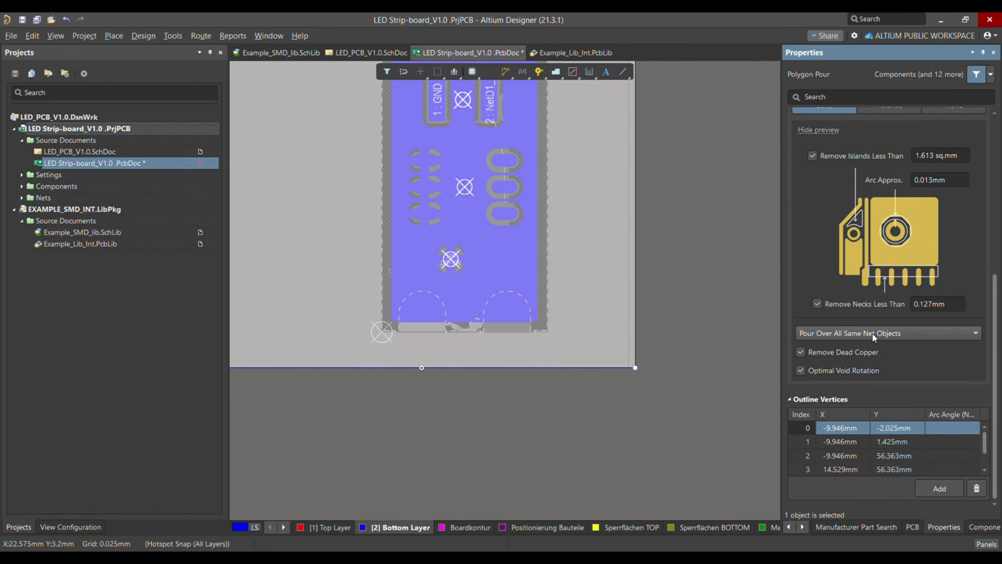
left_click(471, 271)
- Save the board and view it in 3D from the bottom side, zoomed in on the round pad
key("ctrl+s")
key("3")
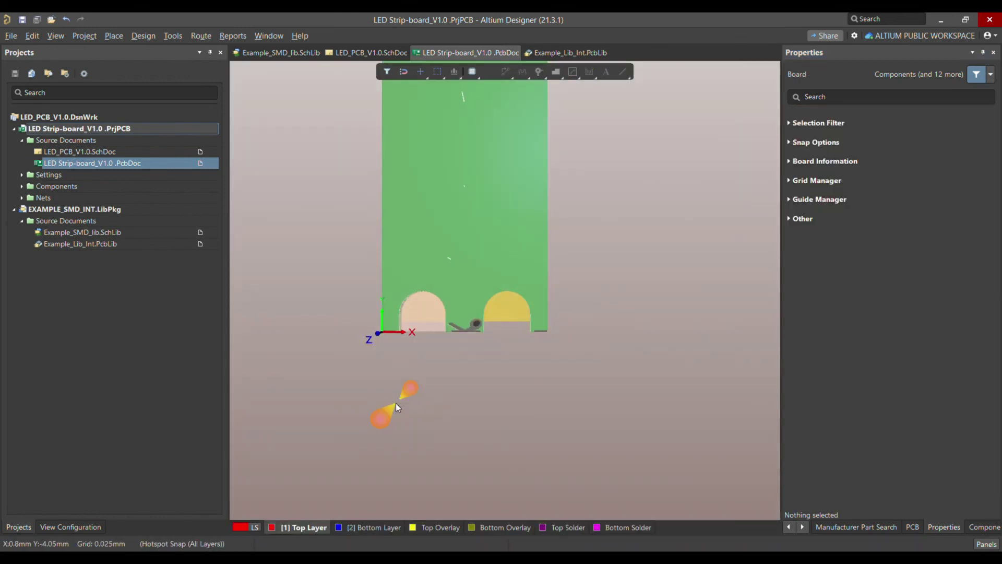
key("v")
key("b")
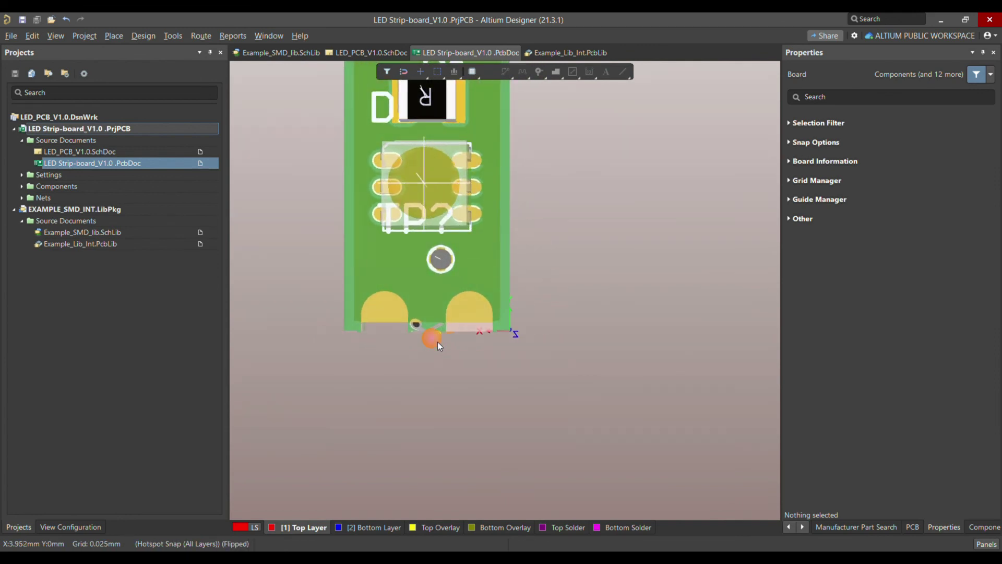
scroll(428, 259, "up", 5, "ctrl")
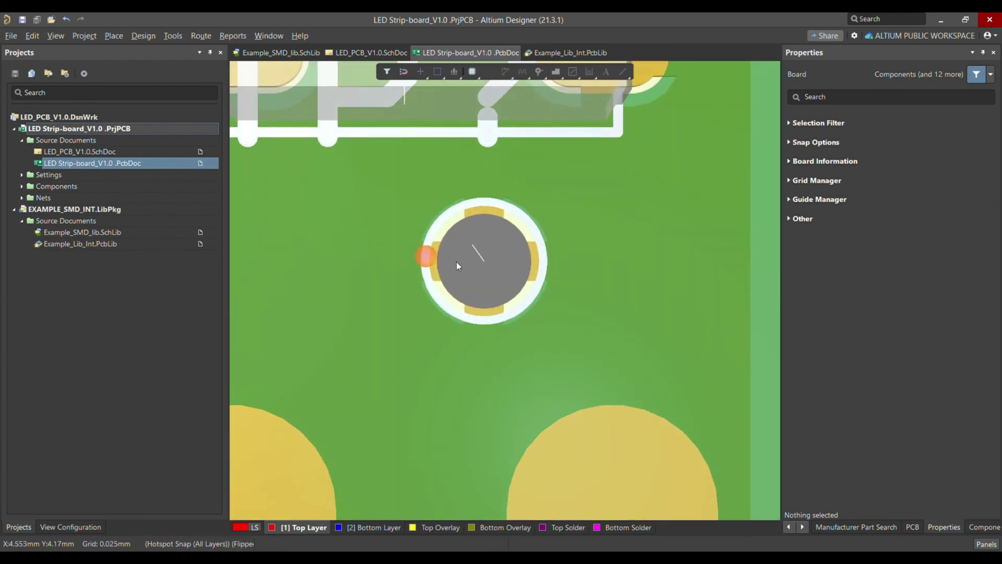
scroll(448, 261, "up", 2, "ctrl")
right_click_drag(599, 290, 400, 427, "shift")
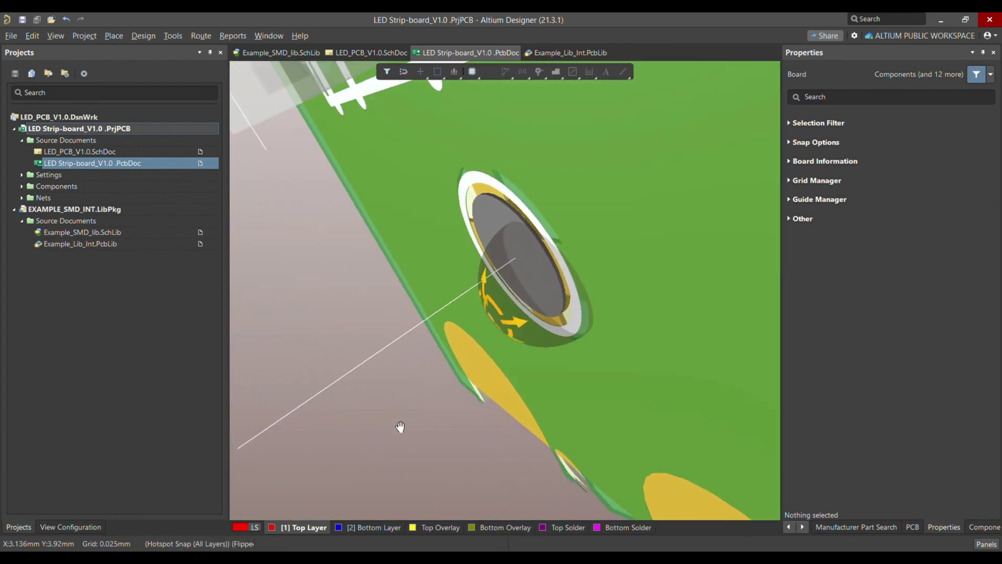
key("0")
scroll(539, 271, "down", 2, "ctrl")
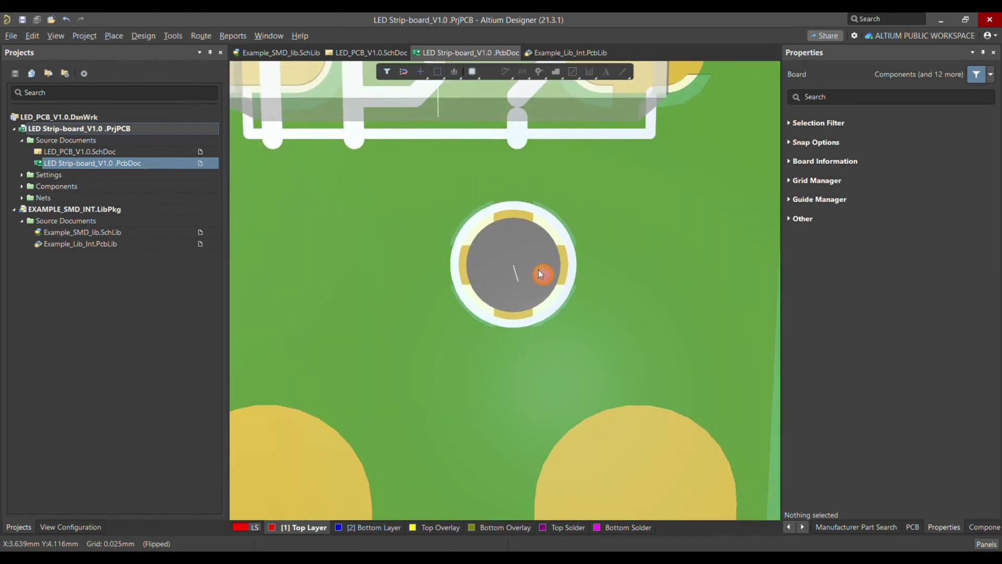
scroll(536, 285, "up", 2, "ctrl")
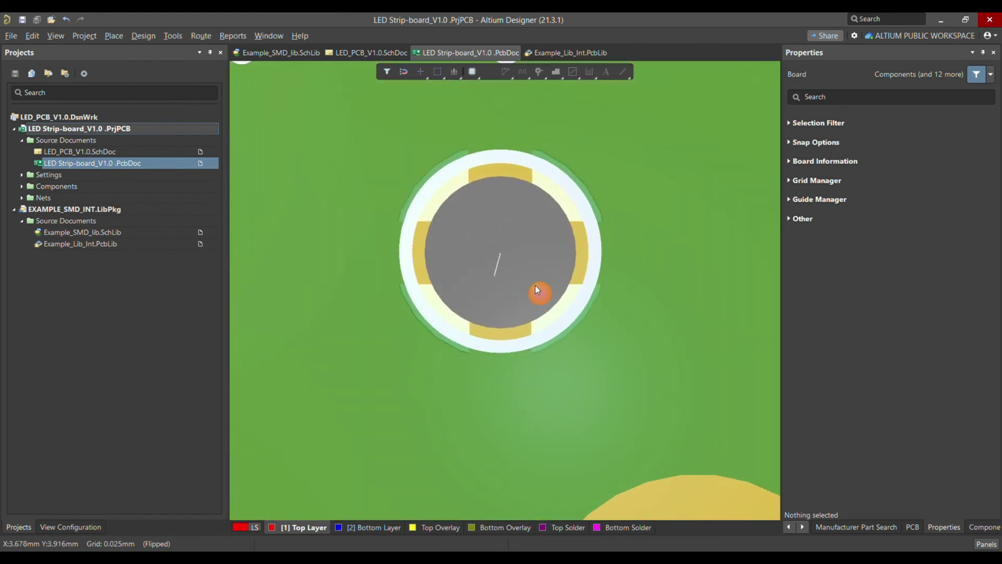
scroll(534, 286, "up", 1, "ctrl")
scroll(535, 286, "down", 1, "ctrl")
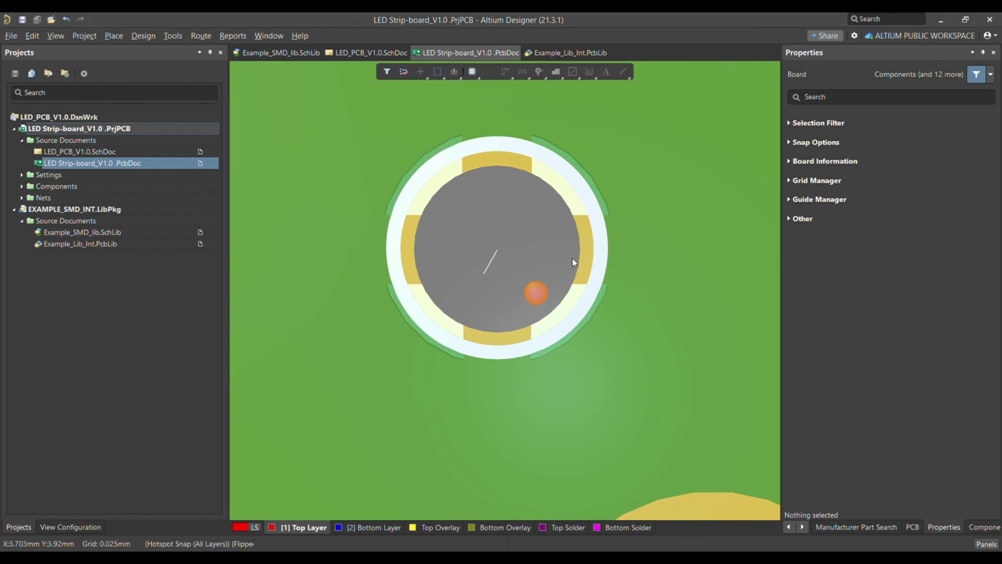
- Select the test point and enter 2 as its designator
left_click(578, 241)
scroll(492, 260, "down", 1, "ctrl")
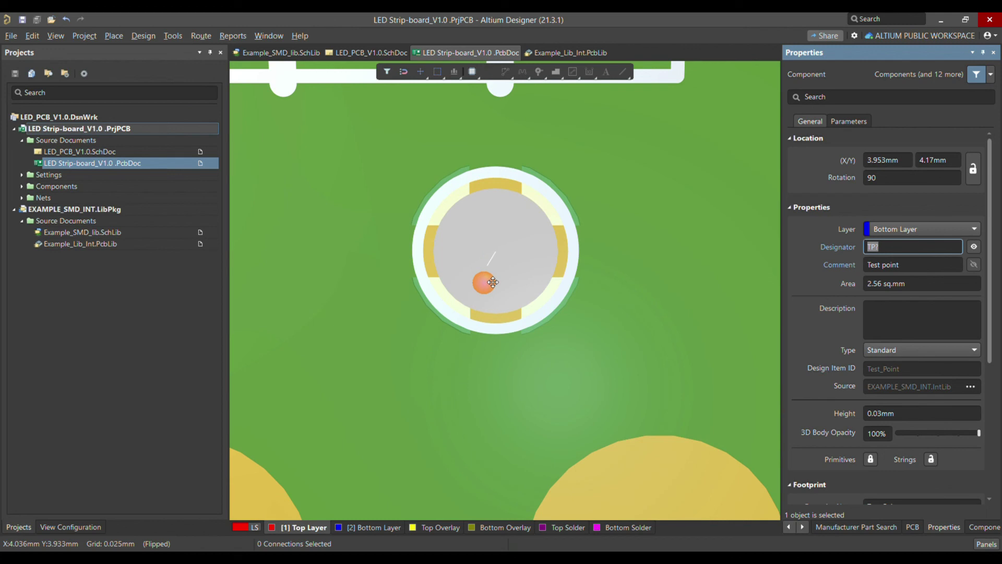
type("2")
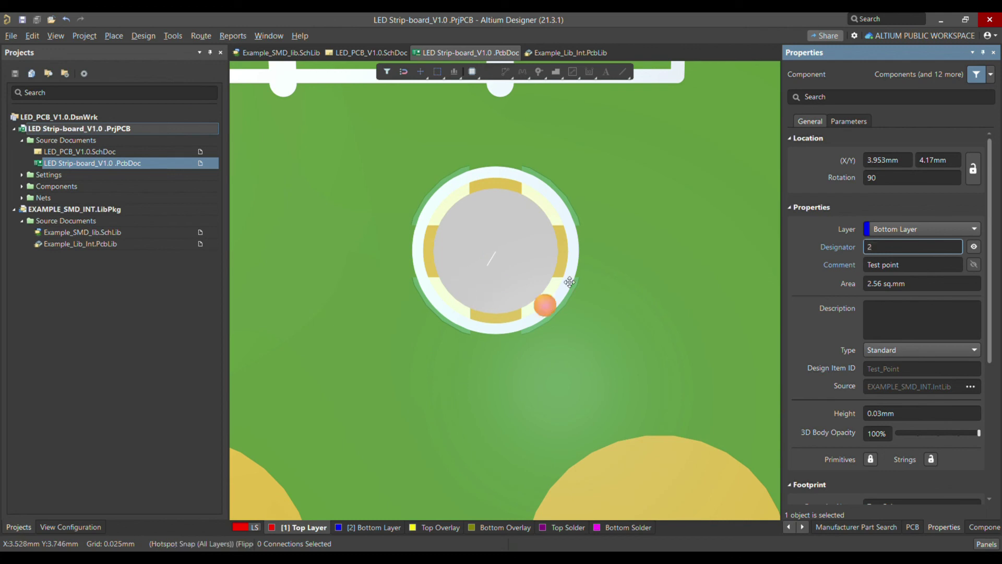